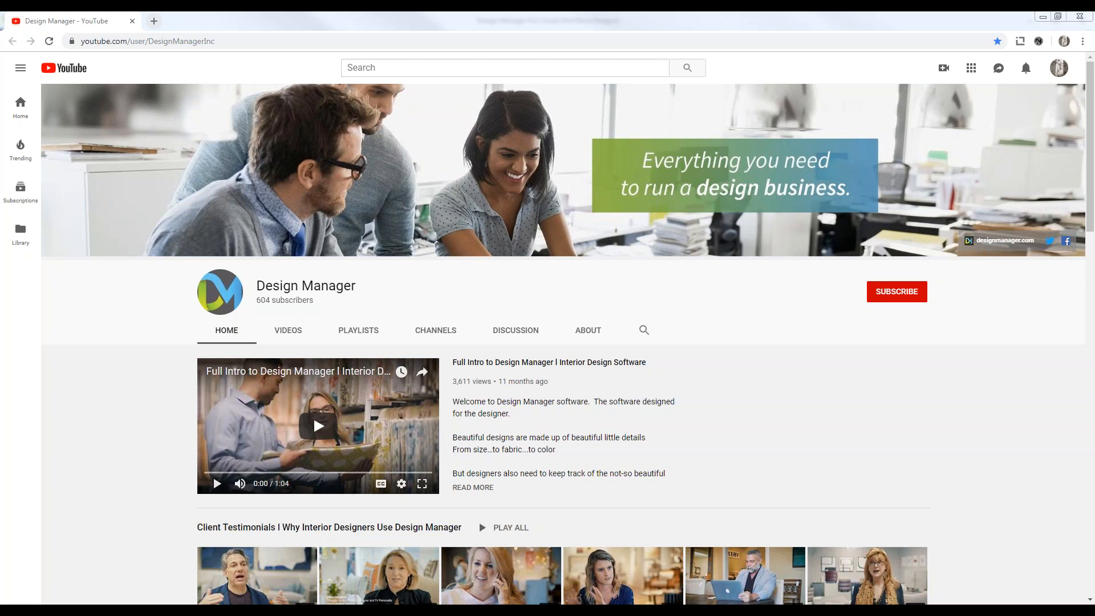
Look through the Design Manager YouTube channel's home page, from the channel address down to the quick starts, tutorials, courses and weekly webinars.
drag(148, 41, 226, 40)
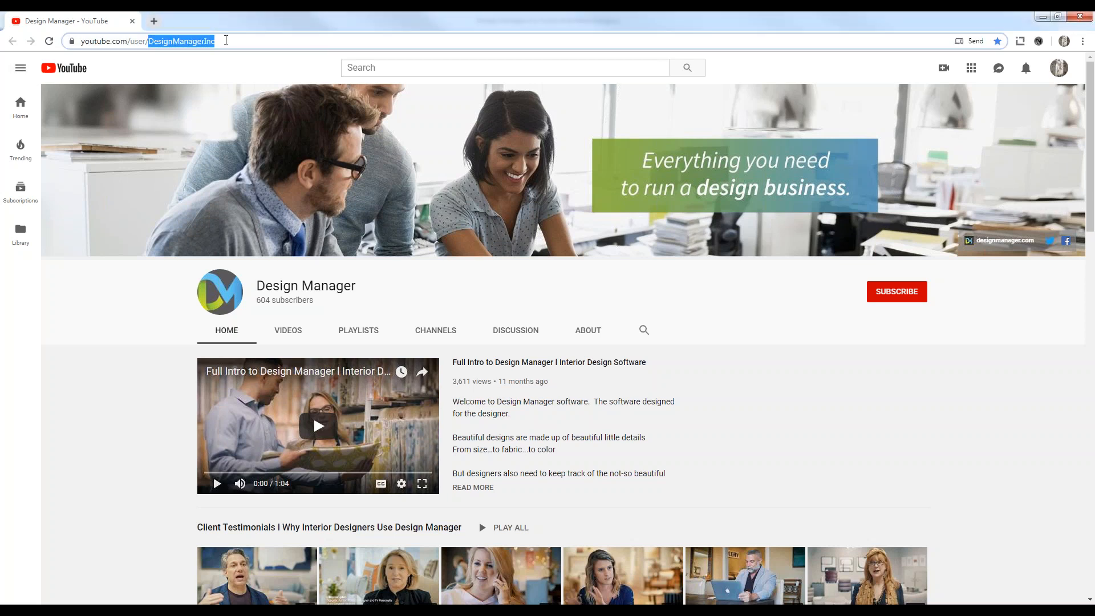
scroll(102, 288, down, 1)
scroll(102, 287, down, 4)
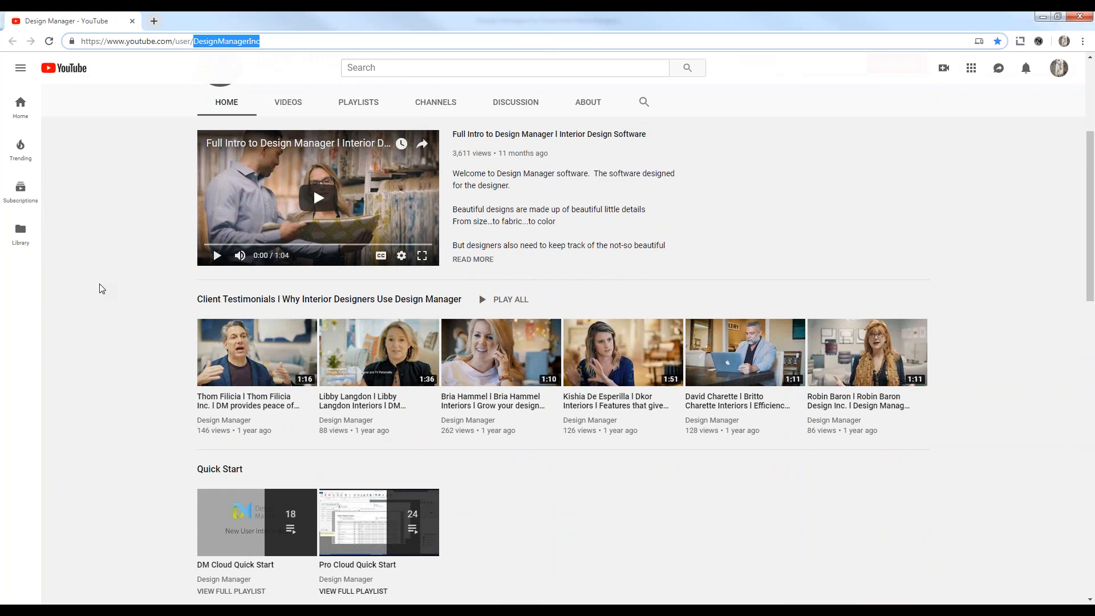
scroll(102, 288, up, 4)
scroll(102, 288, down, 5)
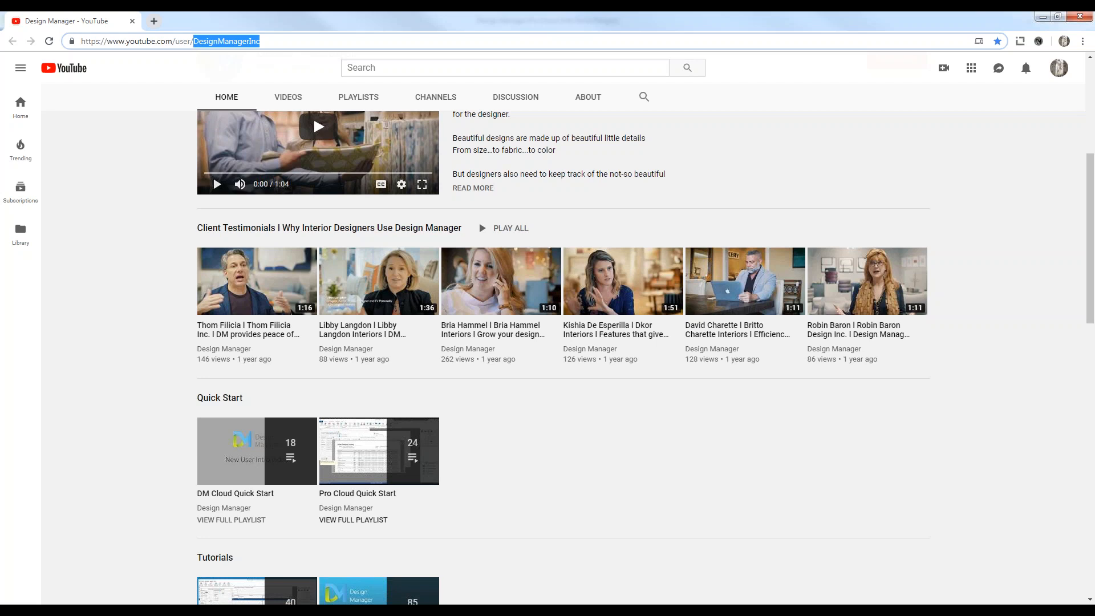
key(Return)
drag(152, 41, 215, 41)
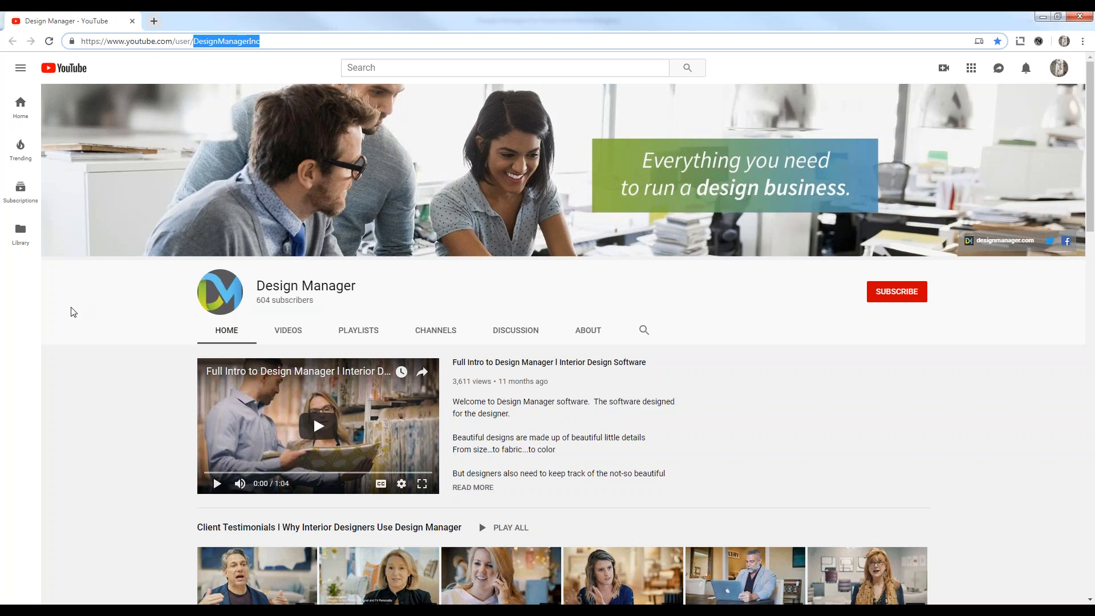
scroll(73, 312, down, 7)
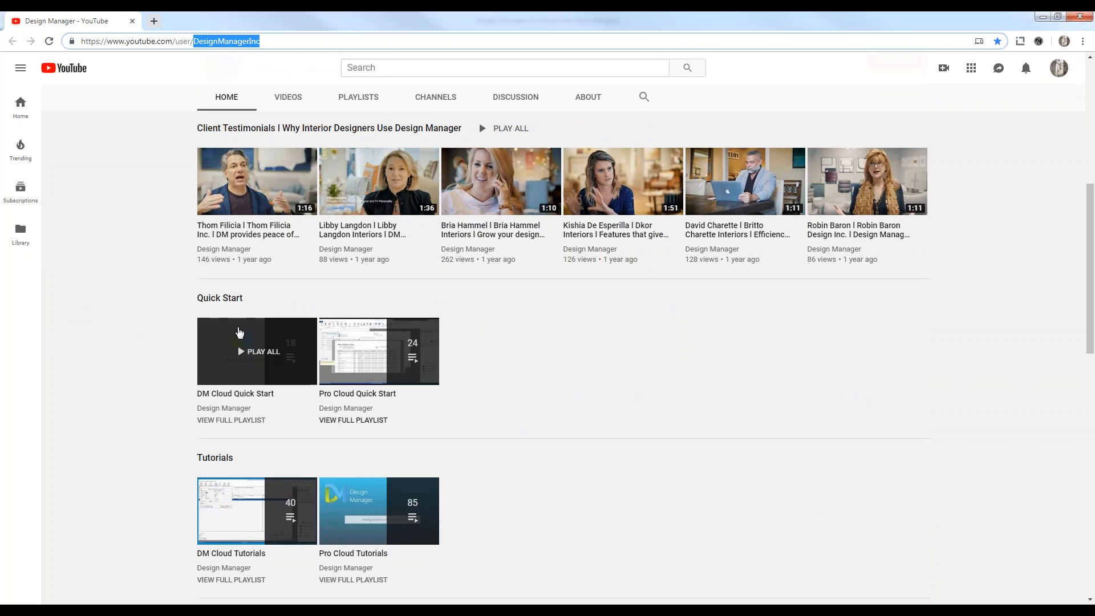
scroll(124, 270, down, 2)
scroll(125, 271, down, 2)
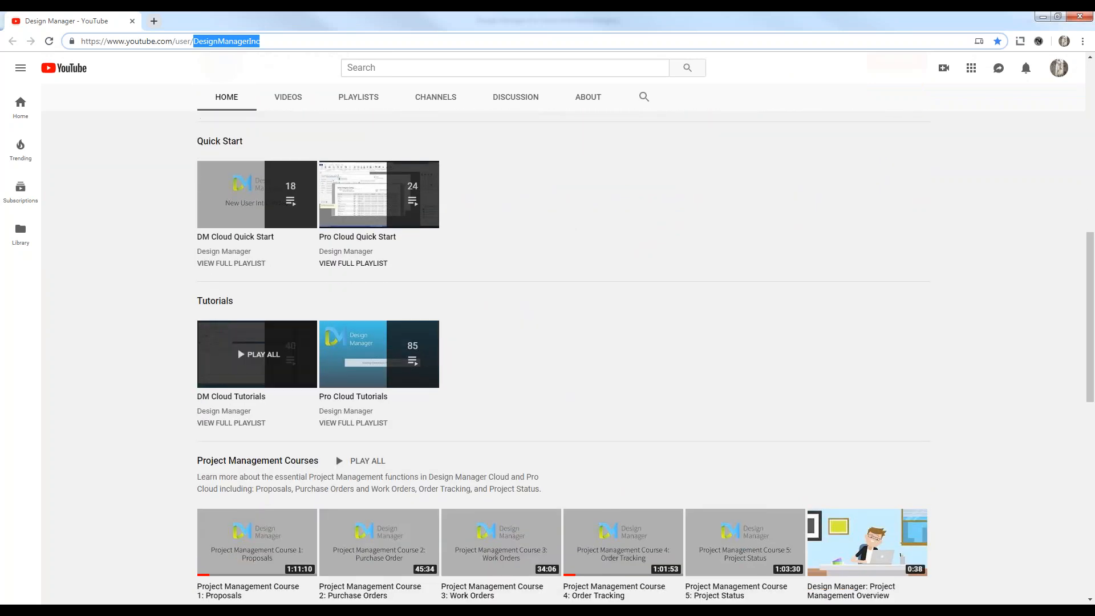
scroll(112, 285, down, 3)
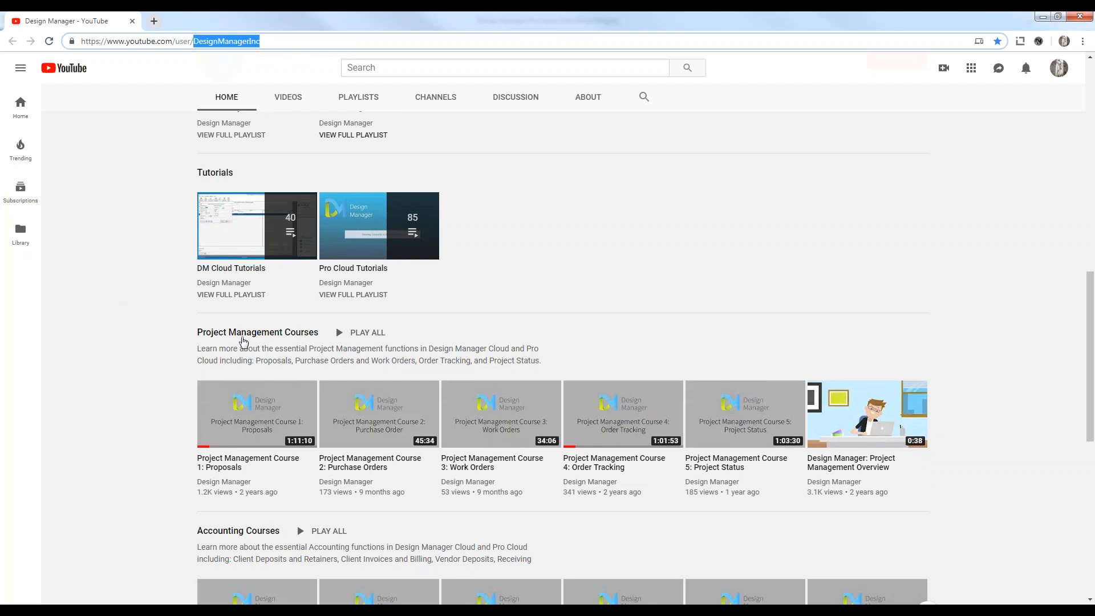
scroll(136, 288, down, 3)
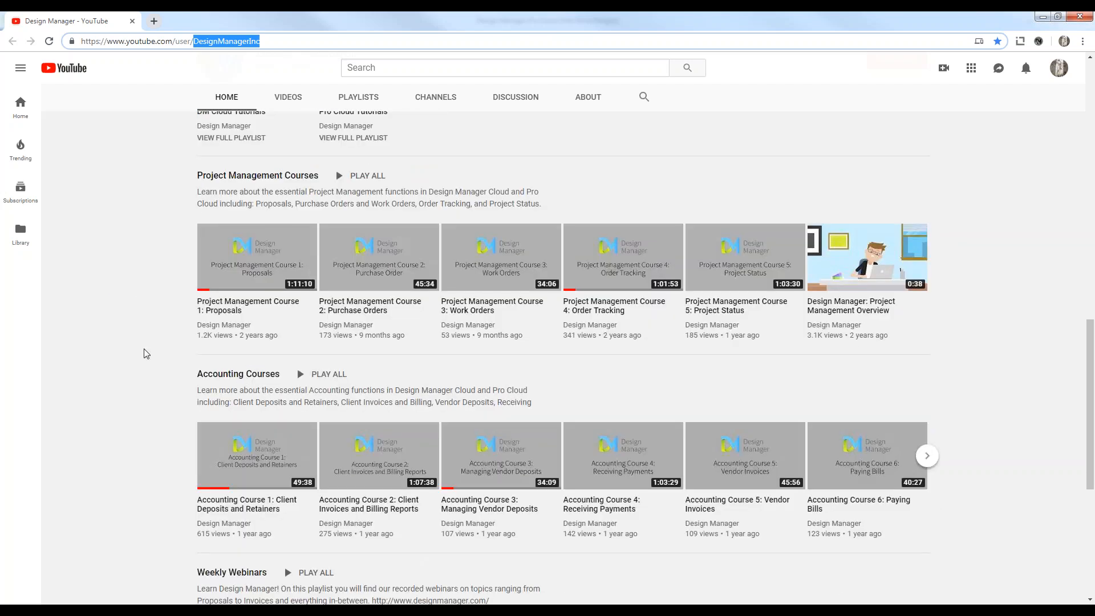
scroll(146, 353, down, 3)
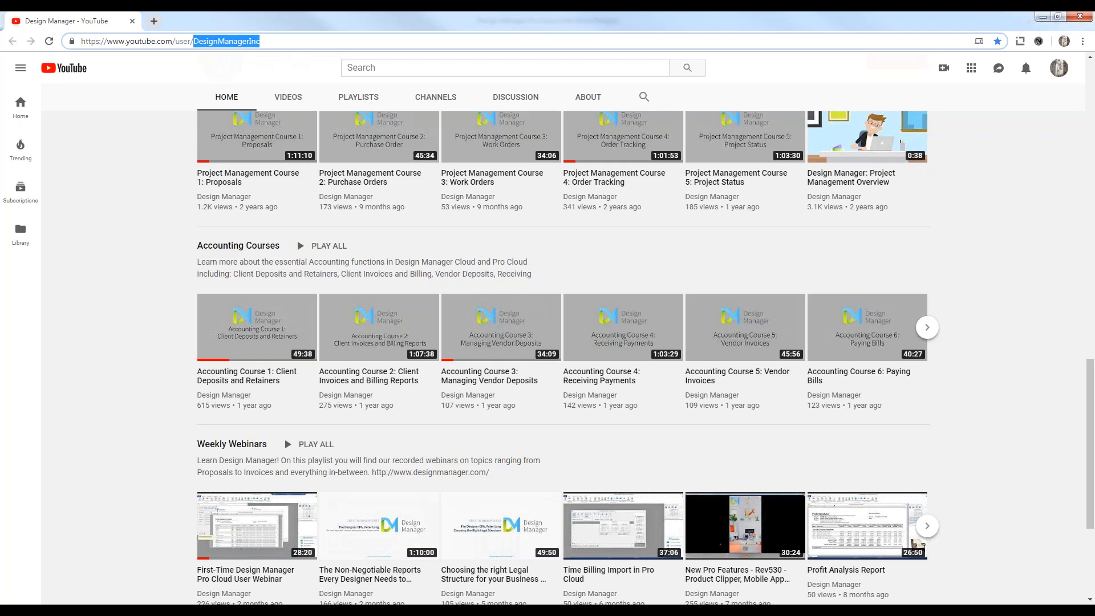
Close the browser, switch to Design Manager Pro Cloud, and open Specification Search from the project specifications.
click(1080, 16)
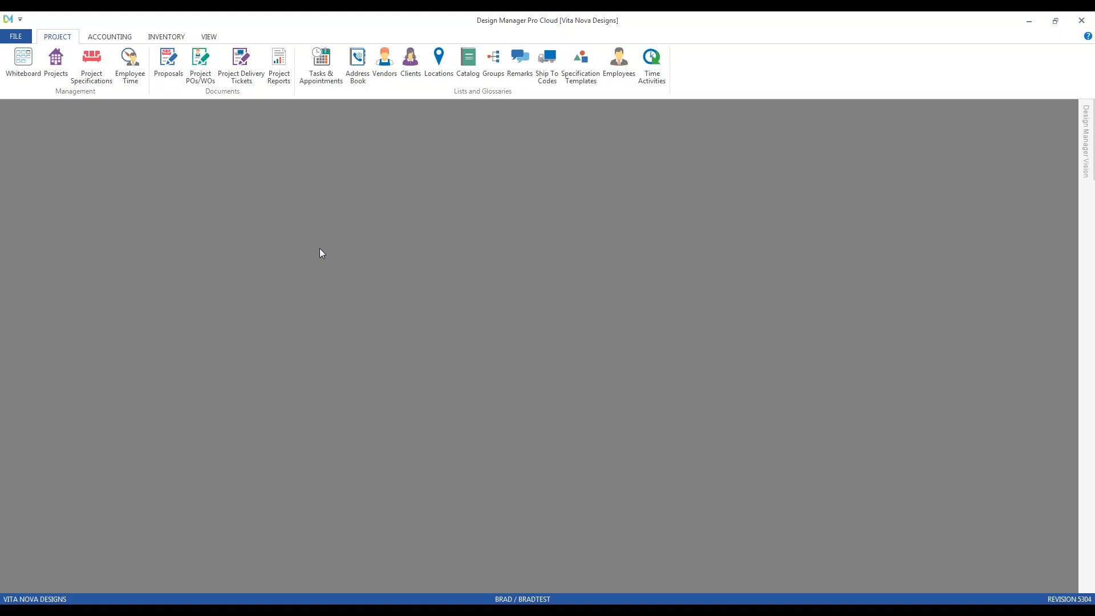
click(95, 80)
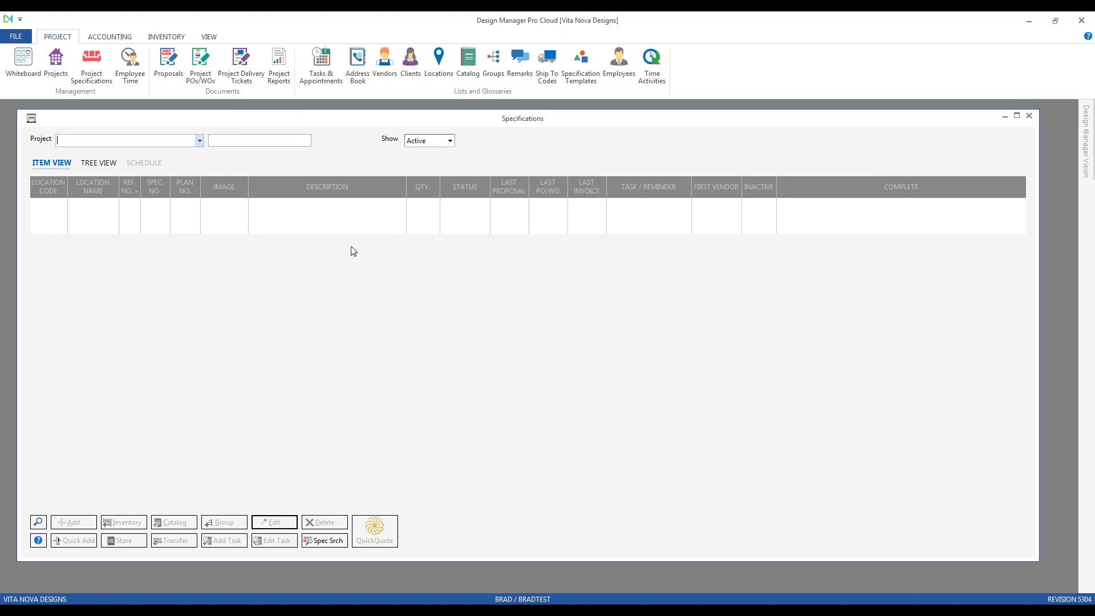
click(324, 542)
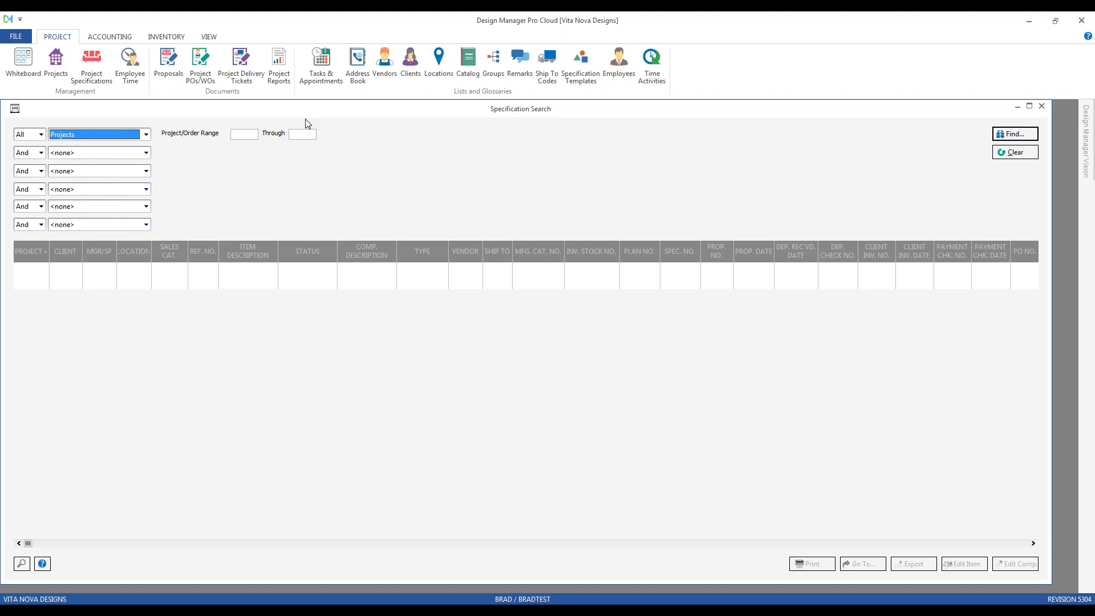
Review all criteria available for the first search condition, from Projects through the item and component selections to Project is Open.
click(147, 135)
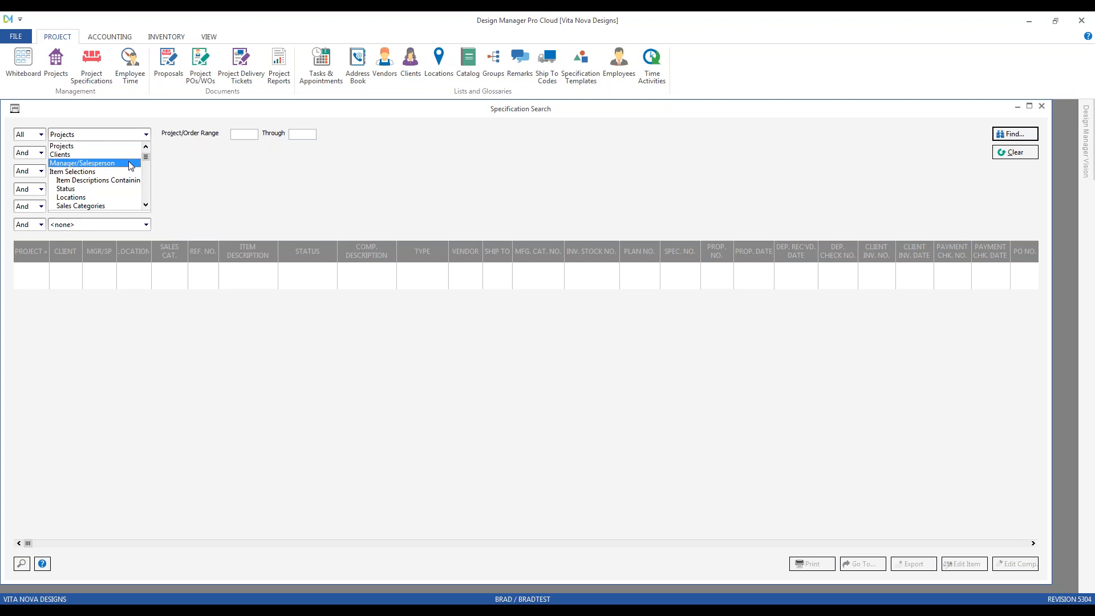
click(146, 205)
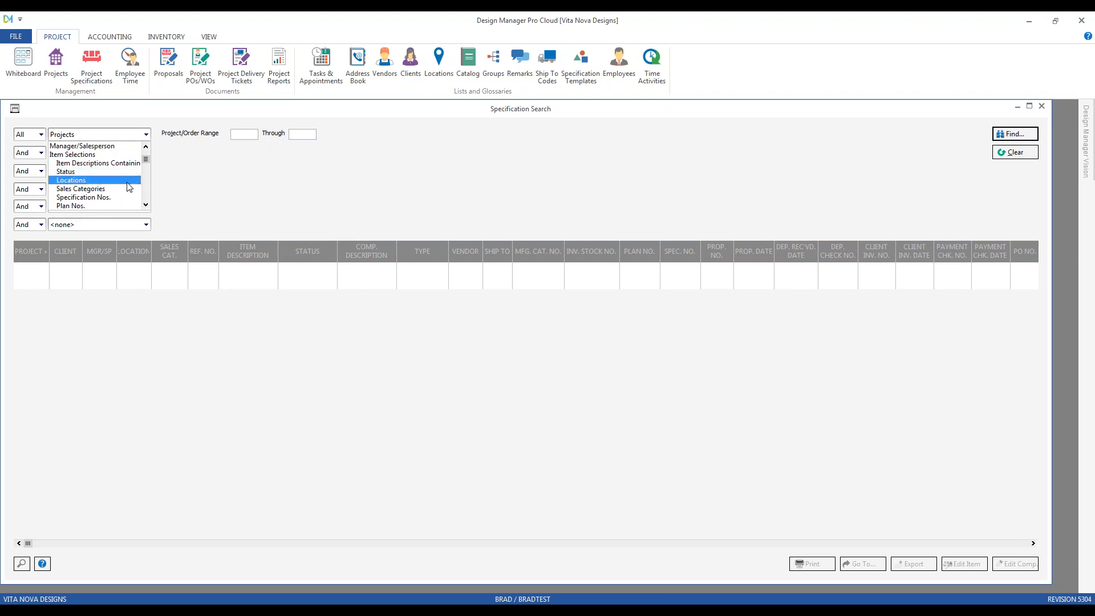
click(146, 206)
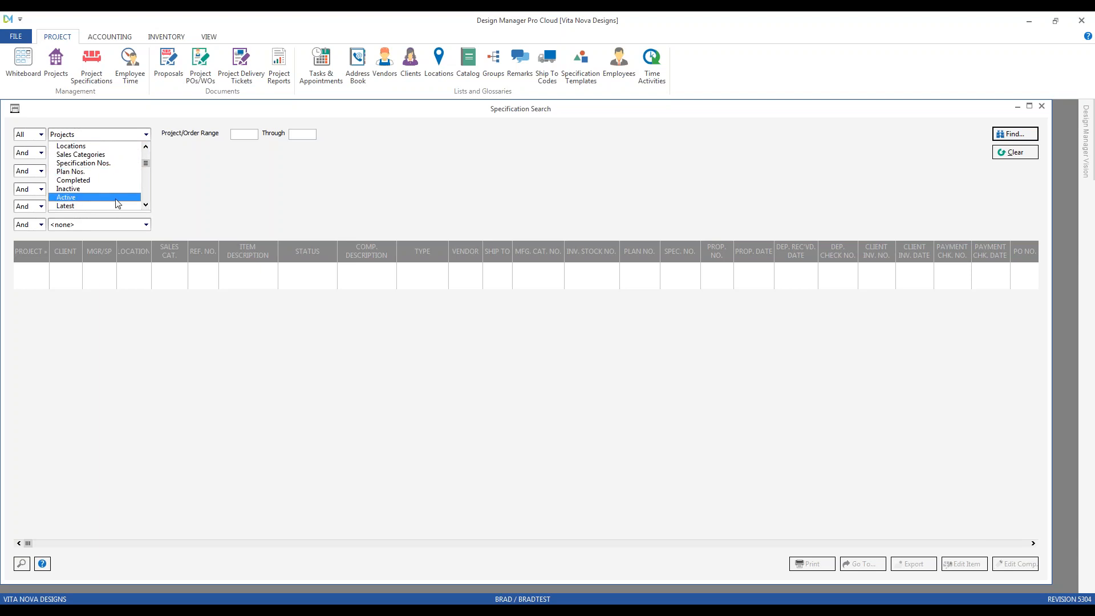
click(146, 206)
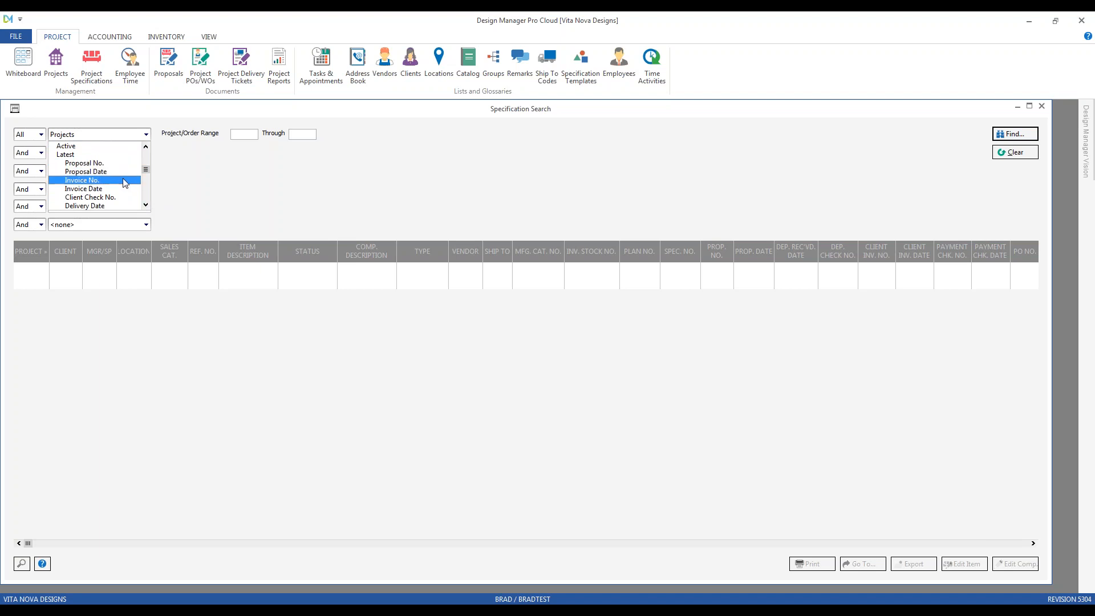
click(146, 206)
click(147, 207)
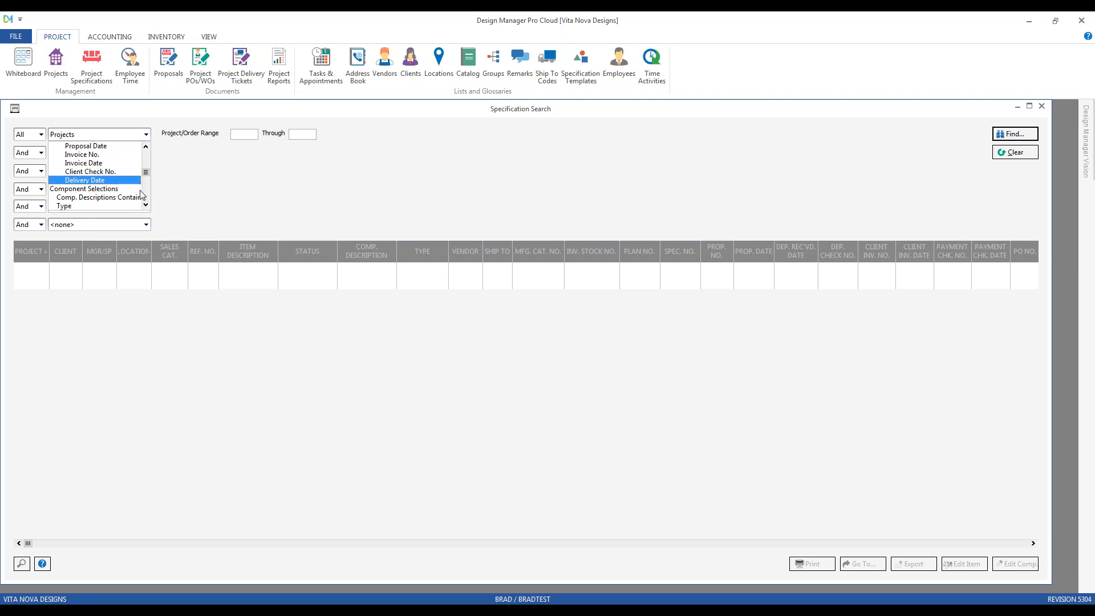
click(146, 206)
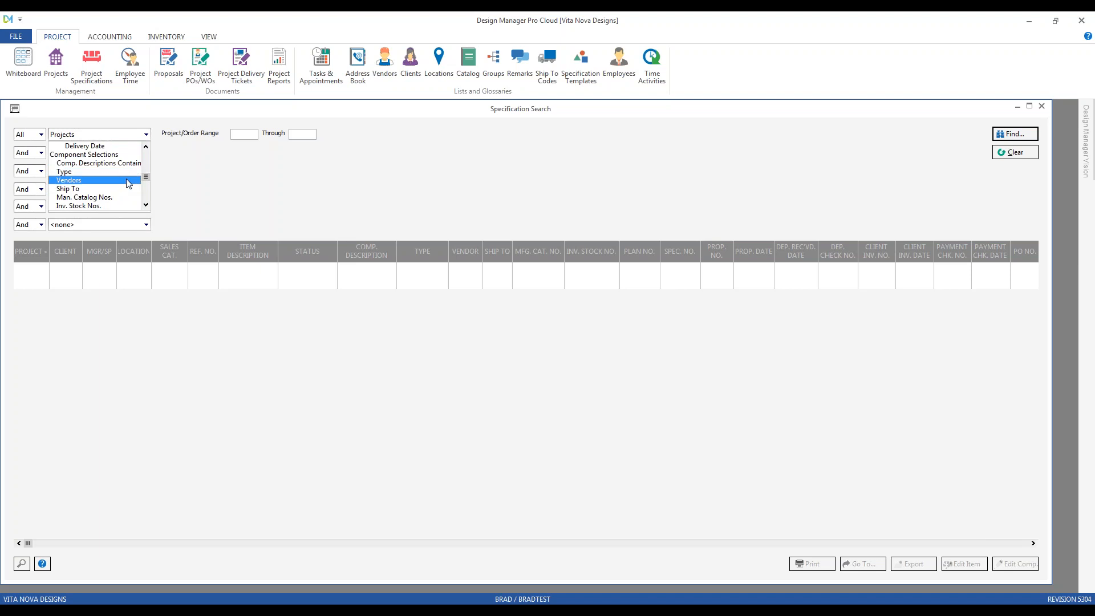
click(145, 206)
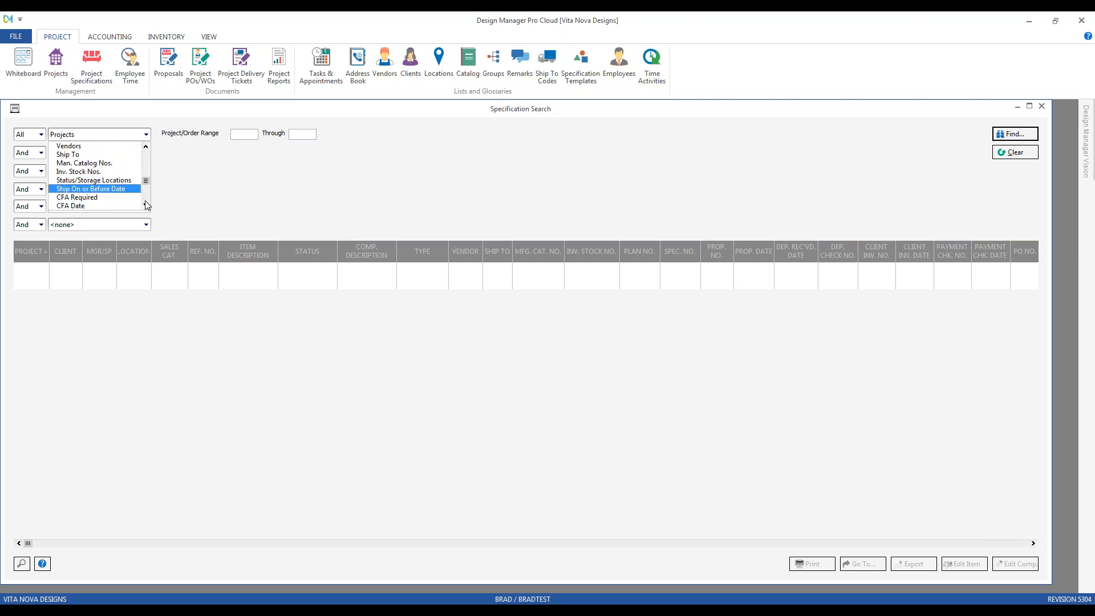
click(146, 207)
click(146, 207)
click(146, 207)
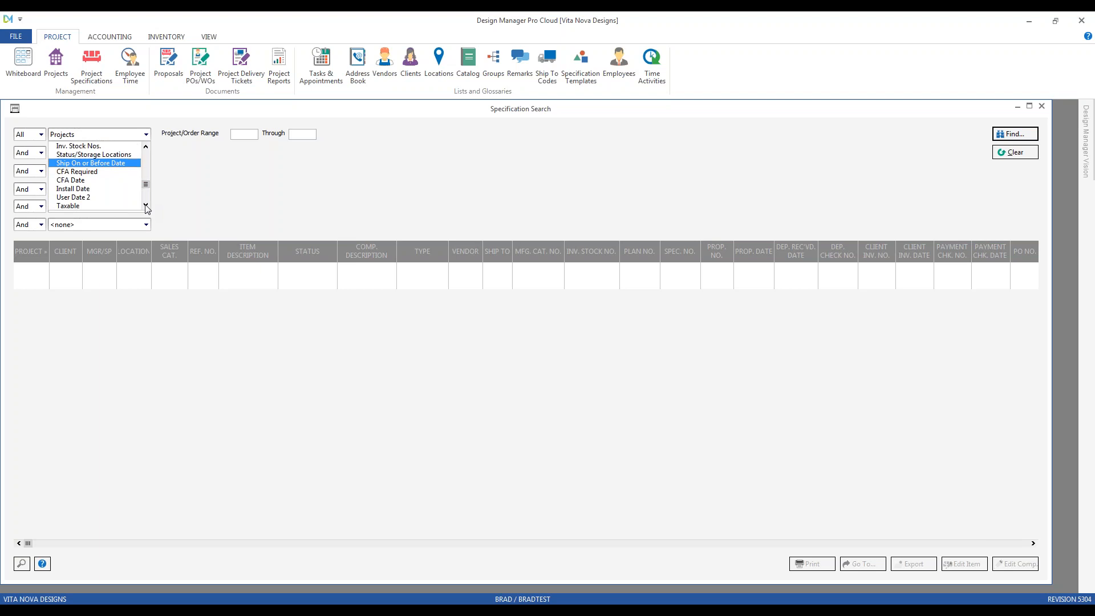
click(146, 207)
click(146, 207)
click(146, 206)
click(146, 207)
click(146, 206)
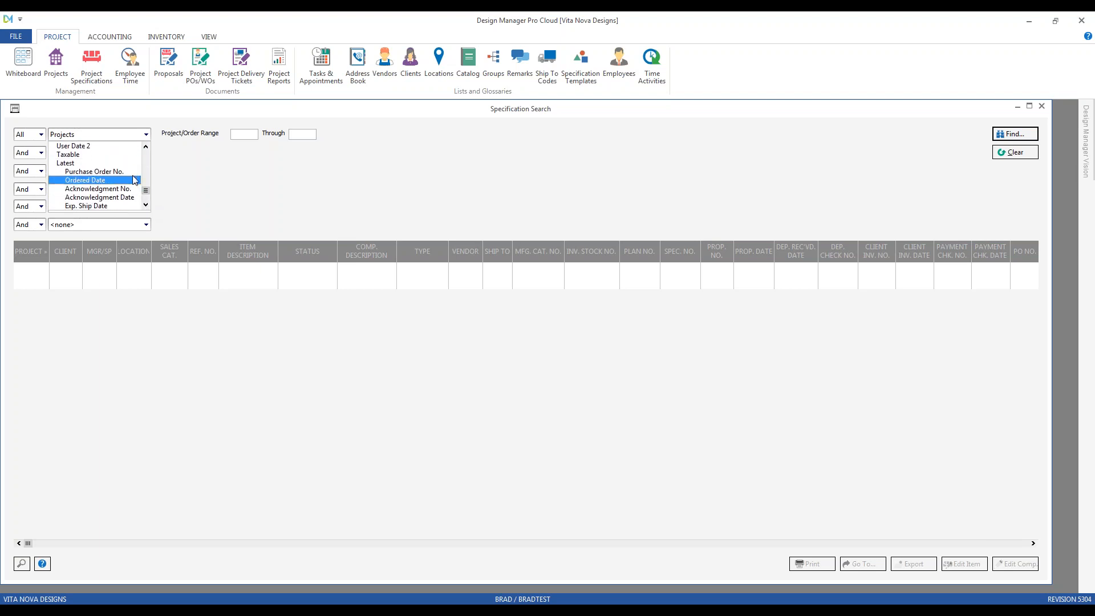
click(146, 206)
click(146, 207)
click(146, 207)
click(146, 207)
click(146, 206)
click(146, 206)
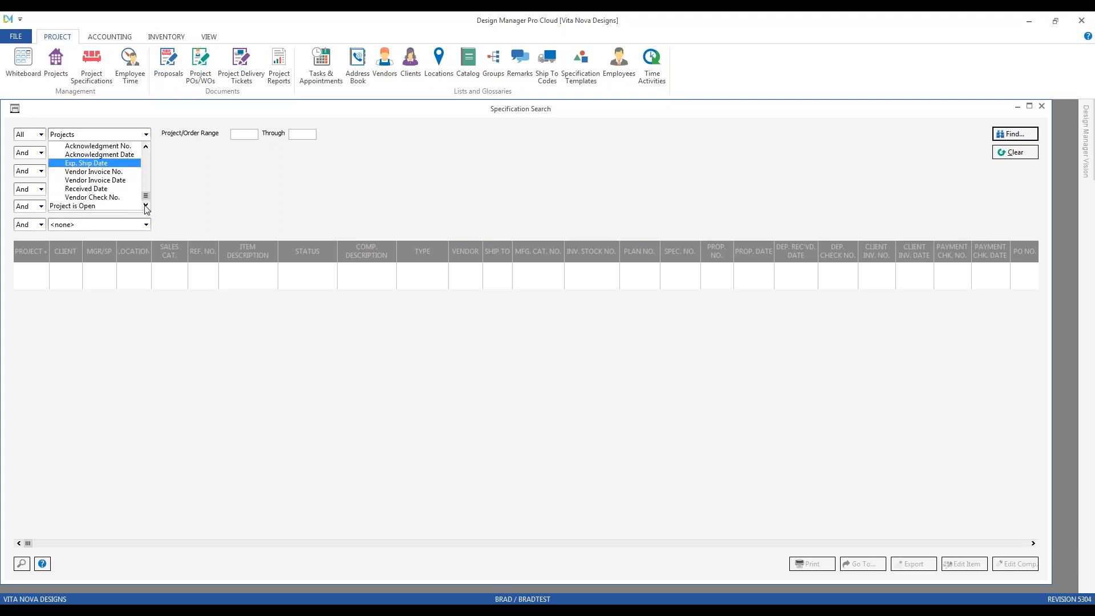
click(203, 188)
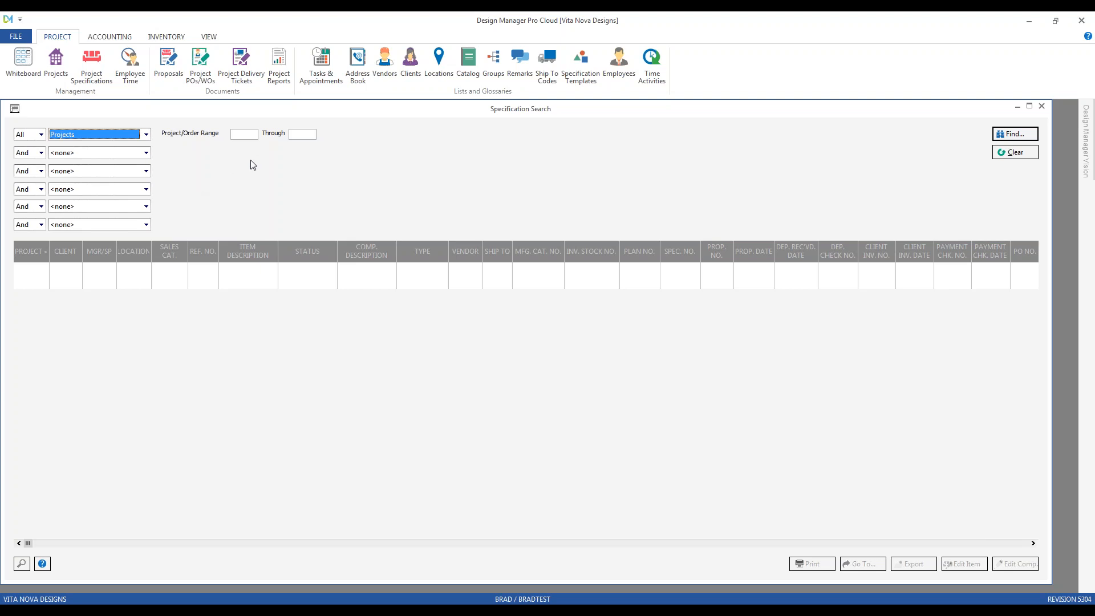
Keep the second condition joined with And, and limit the Projects criterion to project CAR02, the Brigantine Beach home.
click(44, 156)
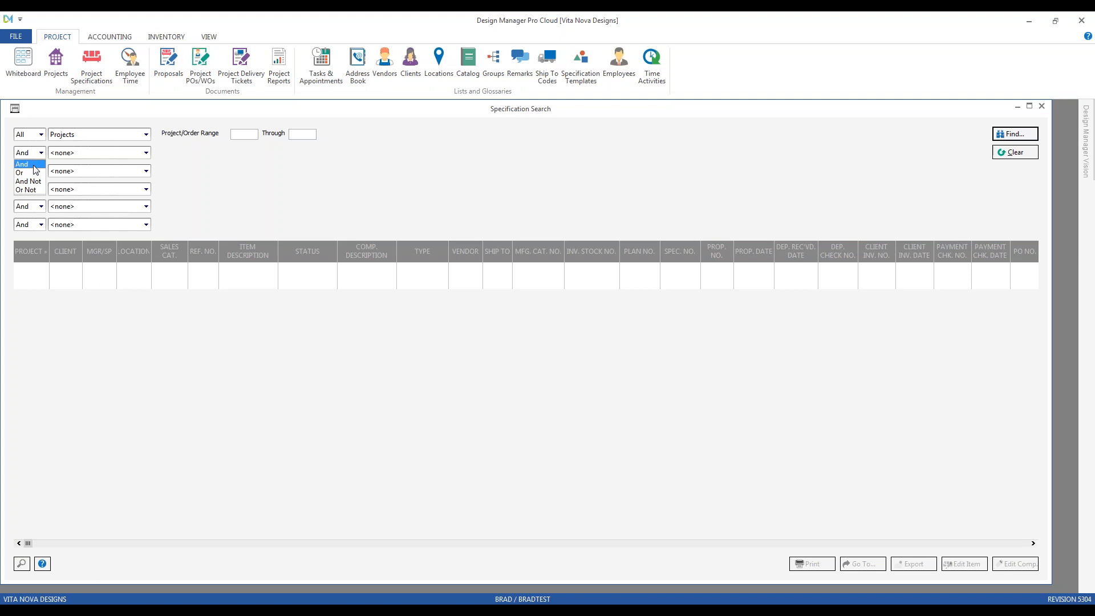
click(36, 165)
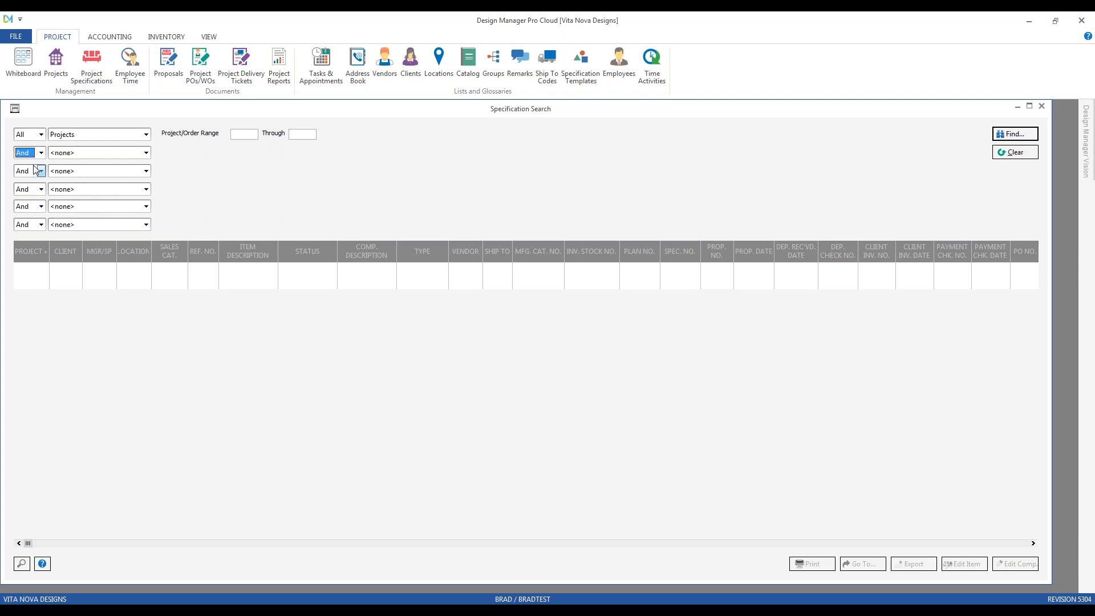
click(246, 133)
click(22, 563)
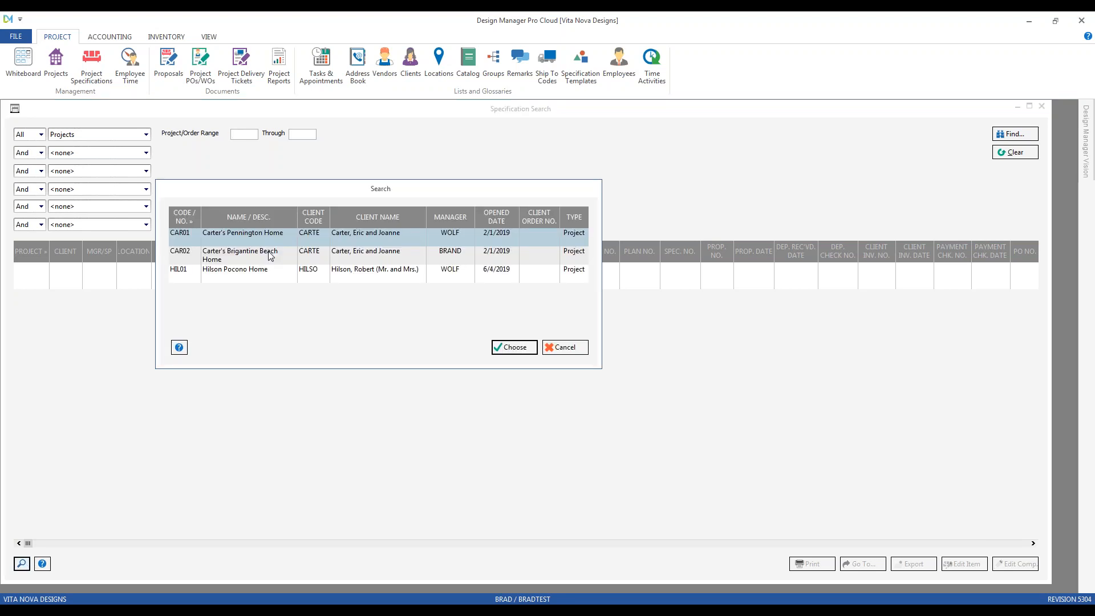
double_click(274, 261)
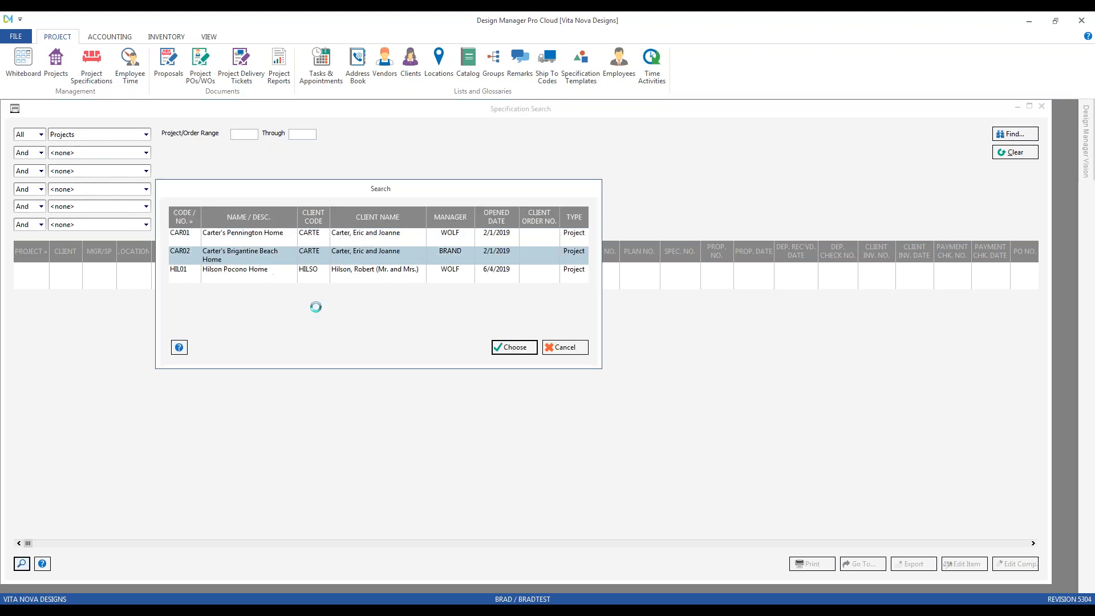
Add Vendors as the second criterion, set its range from LEANT through LEANT, and run the search.
click(146, 152)
scroll(147, 203, down, 5)
scroll(148, 205, down, 3)
click(117, 194)
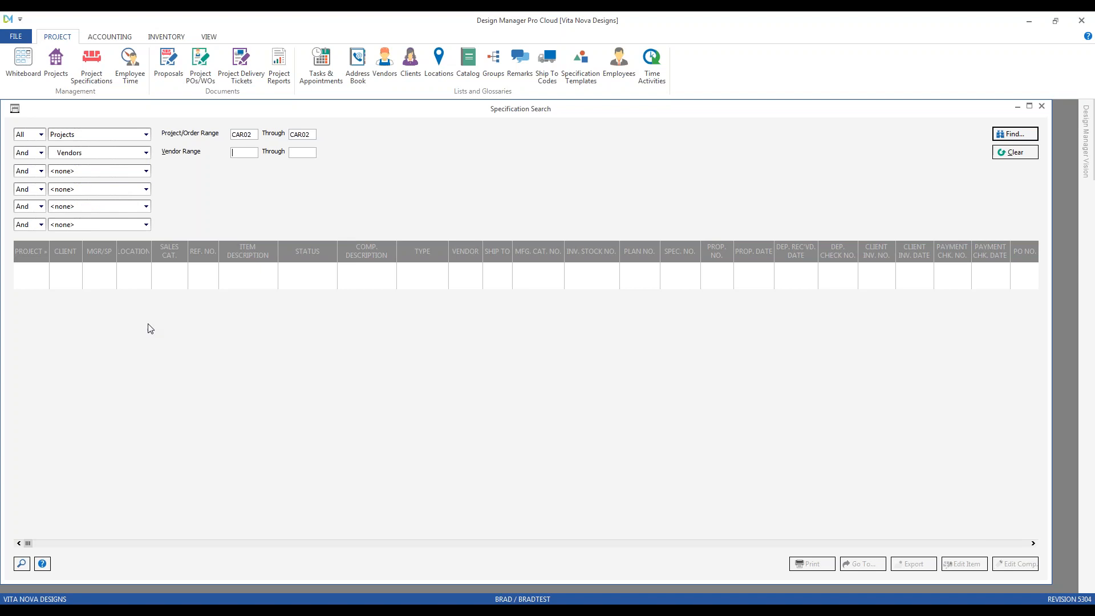
click(21, 563)
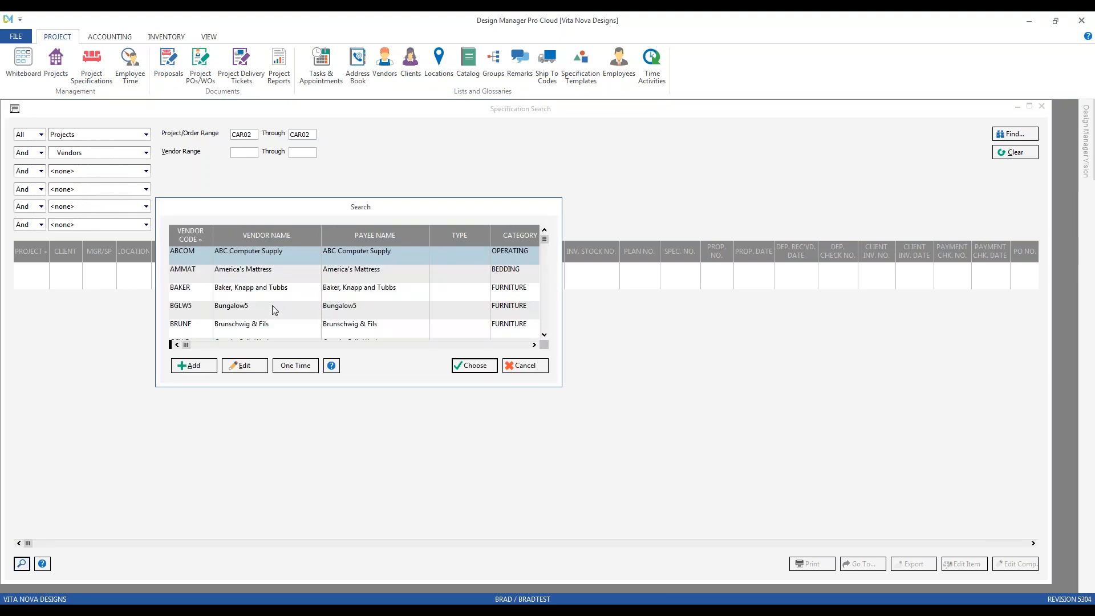
text(l)
double_click(262, 265)
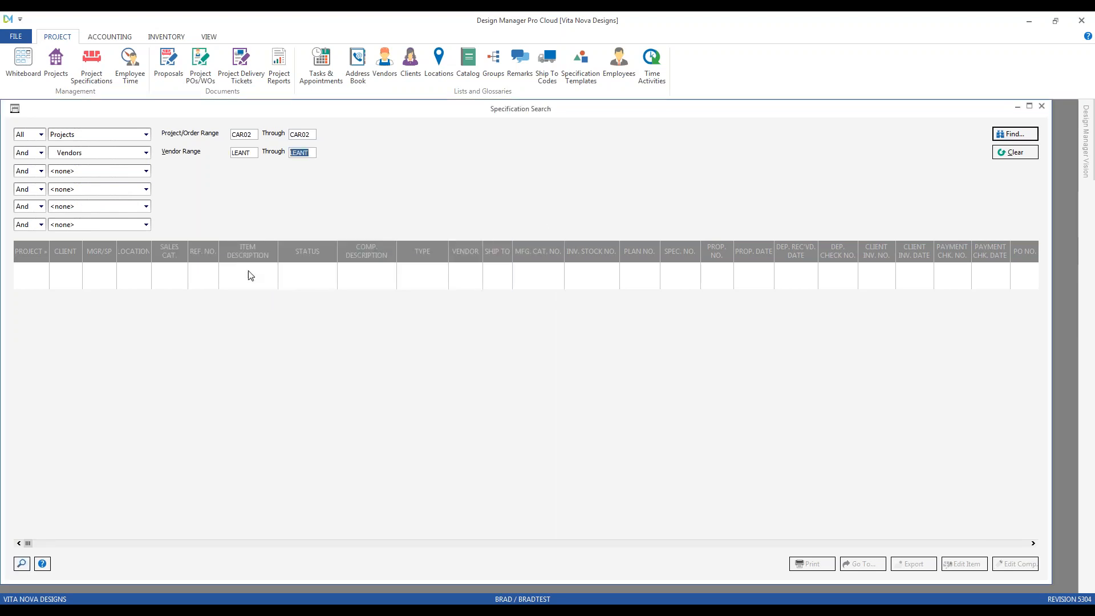
click(1010, 136)
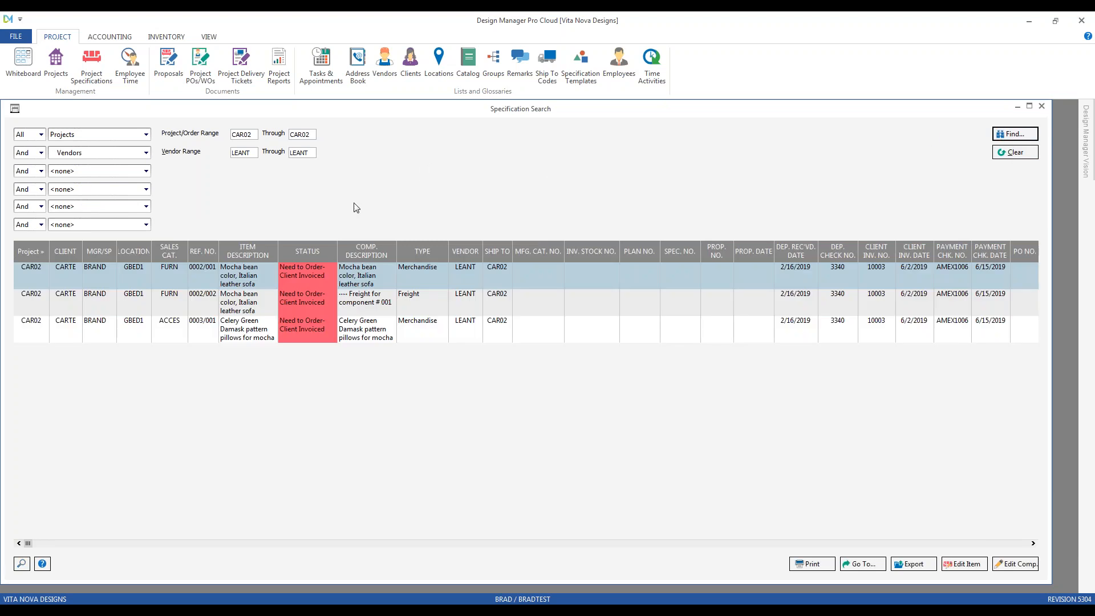
Examine the project and vendor codes of each component row in the search results.
click(90, 323)
click(66, 296)
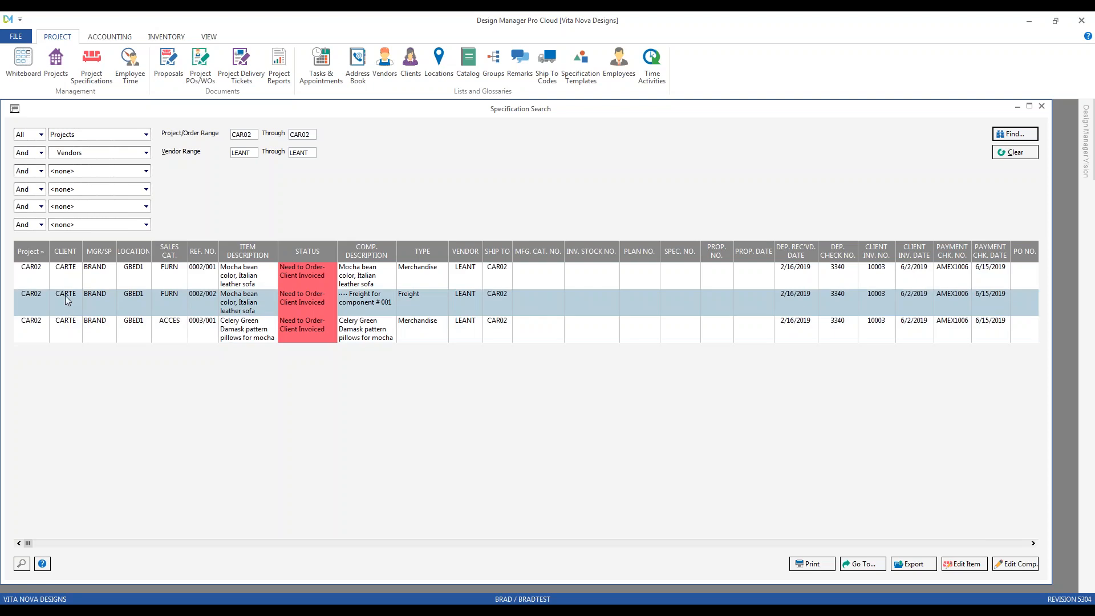
click(55, 274)
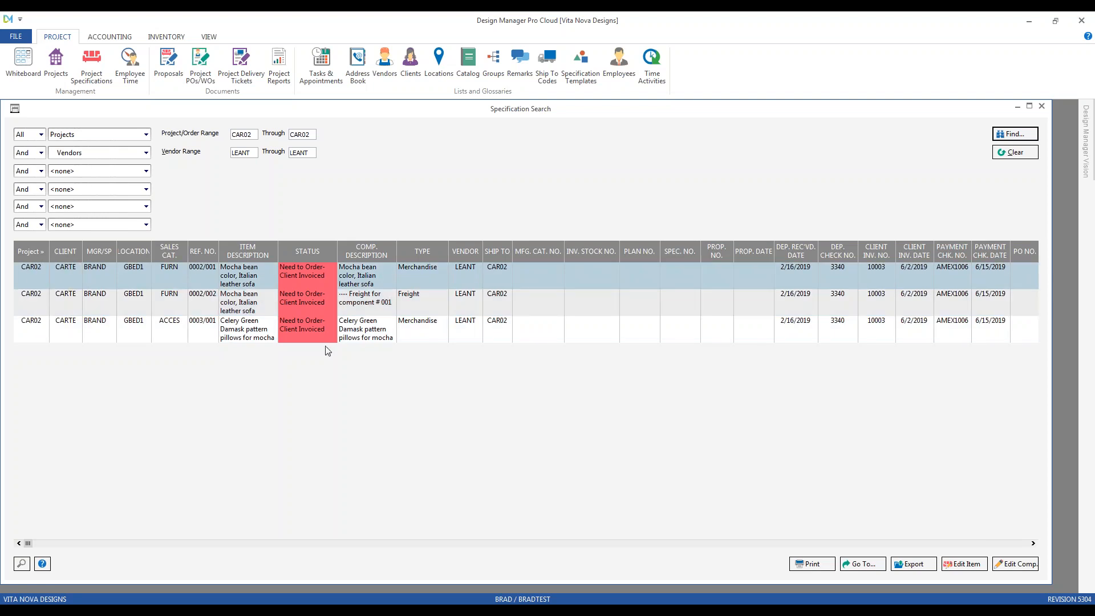
click(470, 299)
click(469, 332)
click(463, 303)
click(463, 278)
Clear the existing search criteria and set the first criterion to Sales Categories, ranging from ACCES through ACCES.
click(1032, 155)
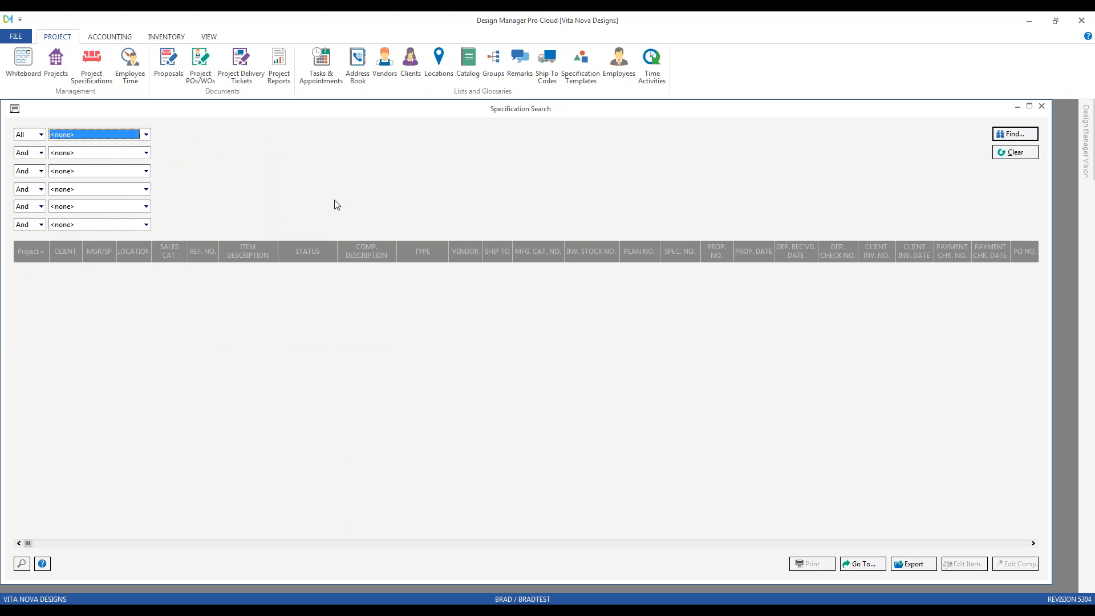
click(146, 134)
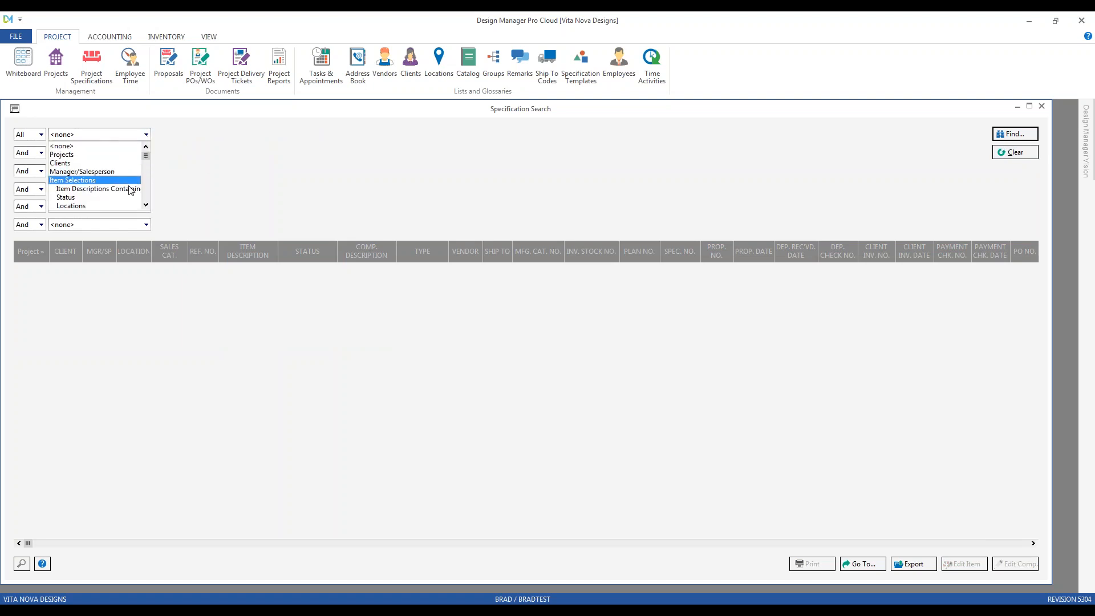
scroll(147, 208, down, 3)
click(86, 187)
click(21, 562)
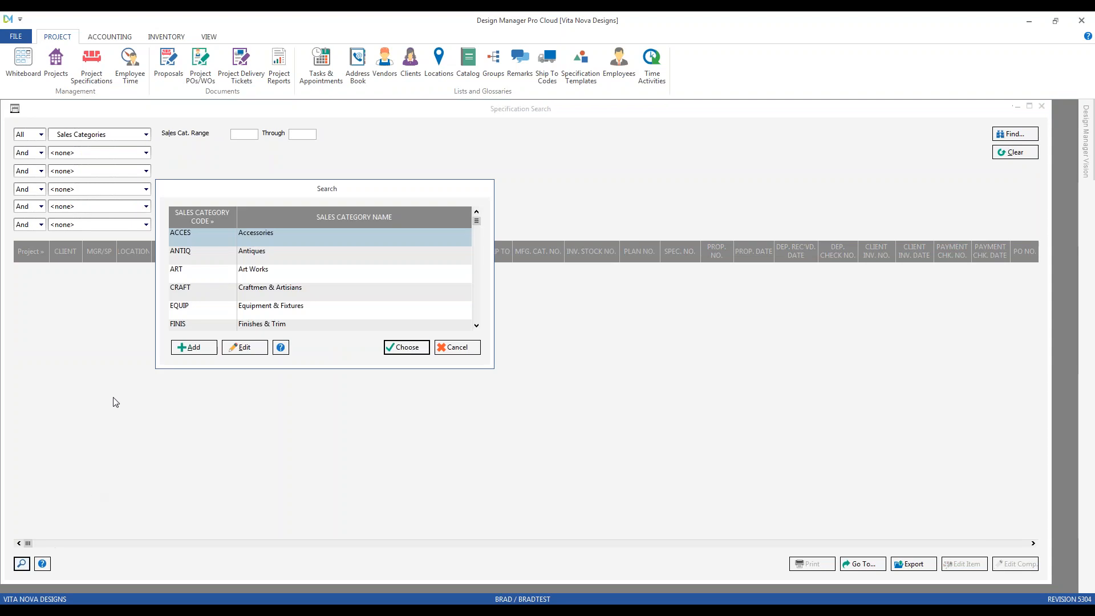
double_click(233, 236)
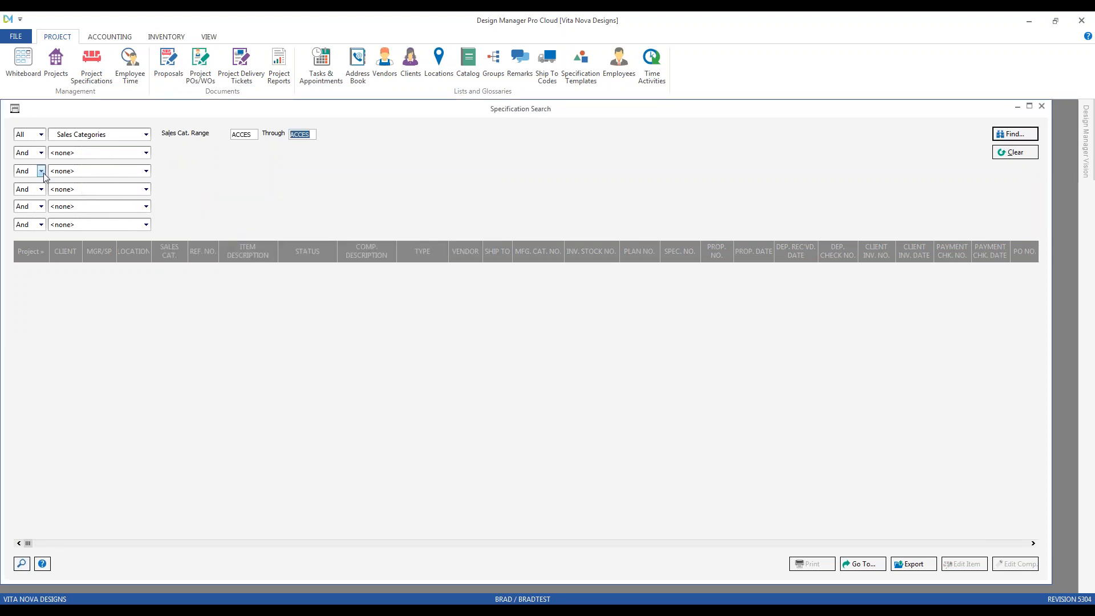
Join the second condition with Or and choose Sales Categories as its criterion.
click(43, 152)
click(23, 172)
click(146, 152)
scroll(145, 205, down, 3)
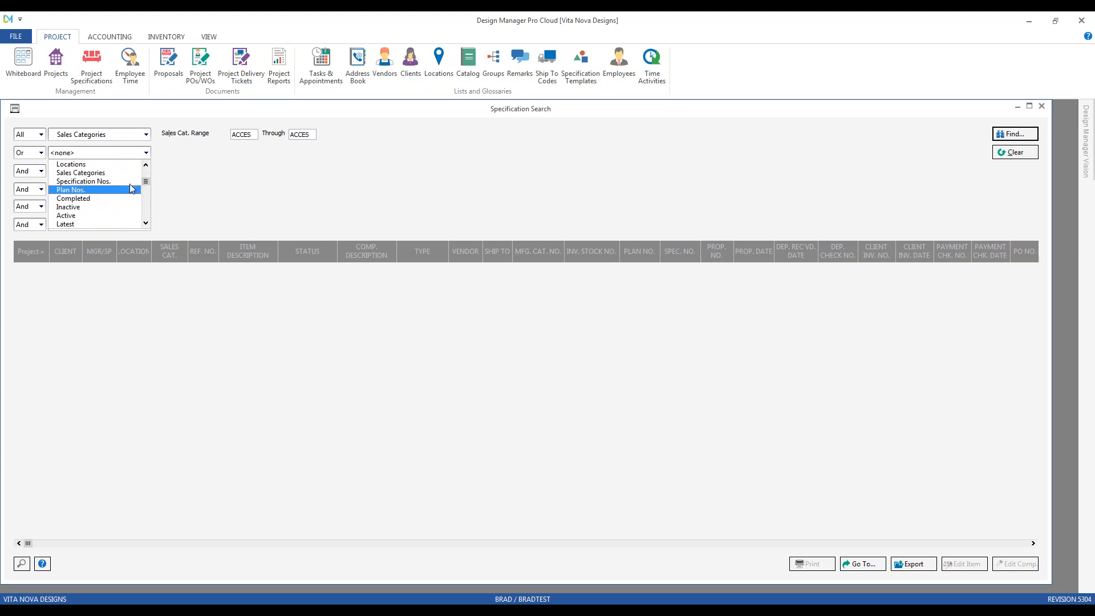
click(132, 182)
click(146, 152)
scroll(114, 188, up, 3)
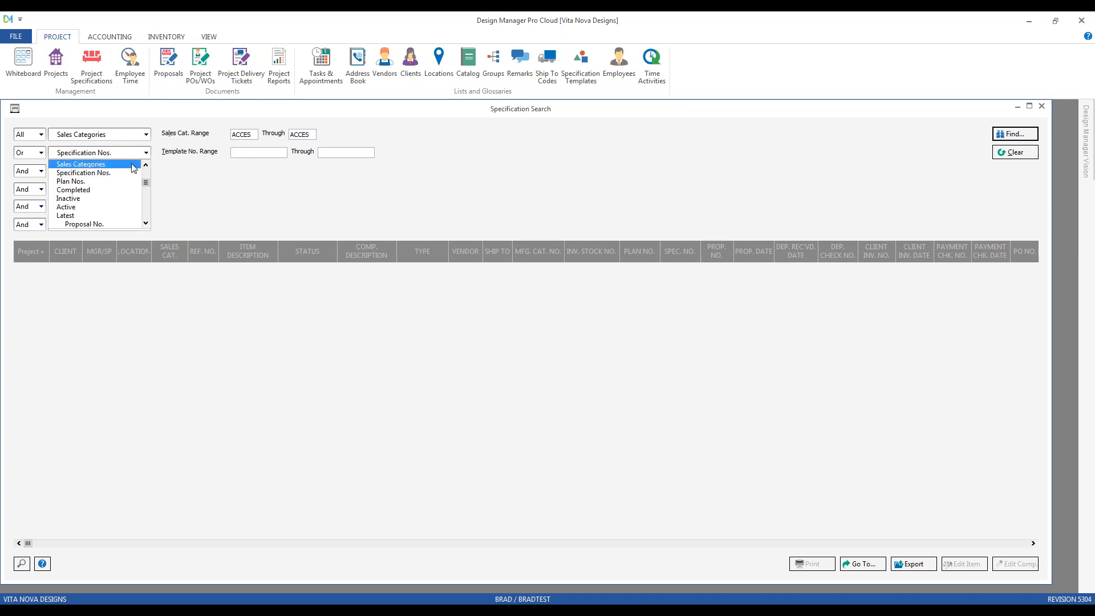
click(86, 163)
Set the second sales category range from WALLS through WALLS and run the search.
click(22, 565)
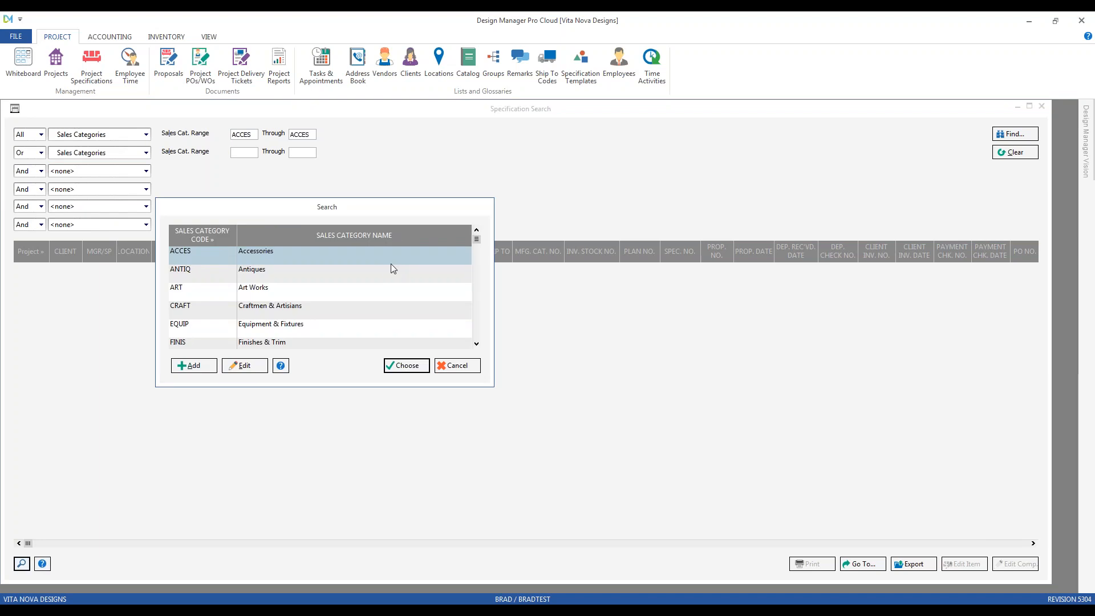
text(w)
key(Return)
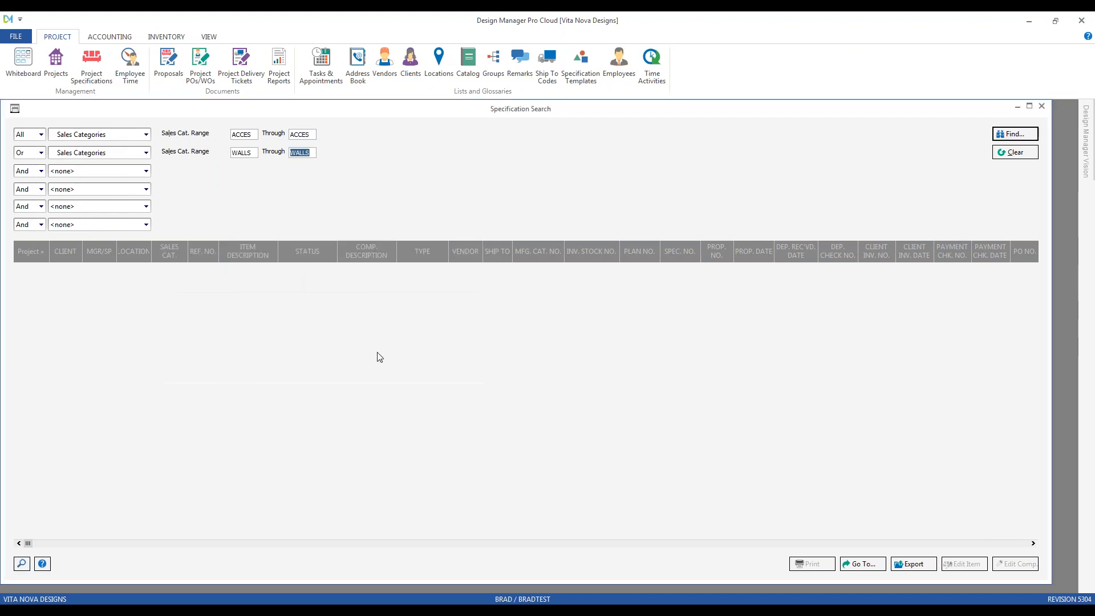
click(1016, 134)
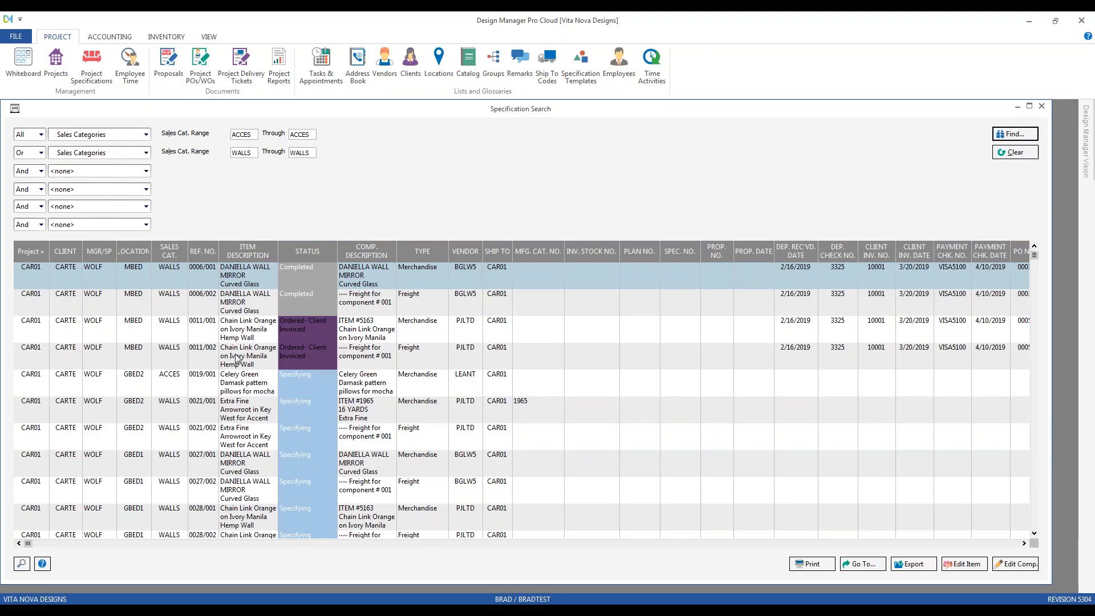
Sort the results by sales category and examine the accessories and wall treatment component rows.
click(177, 254)
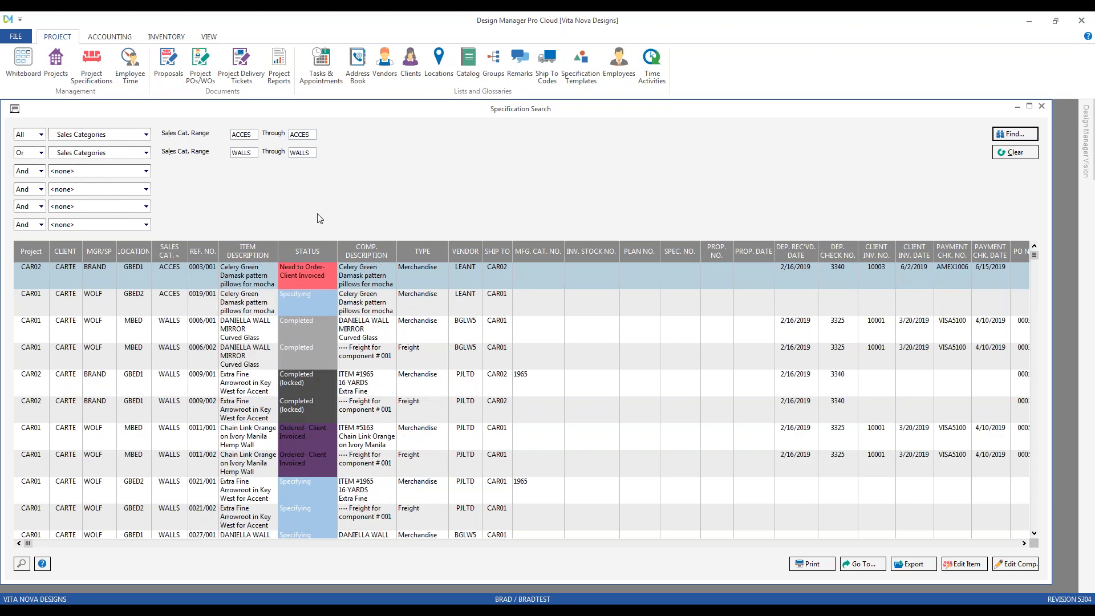
click(217, 277)
click(184, 300)
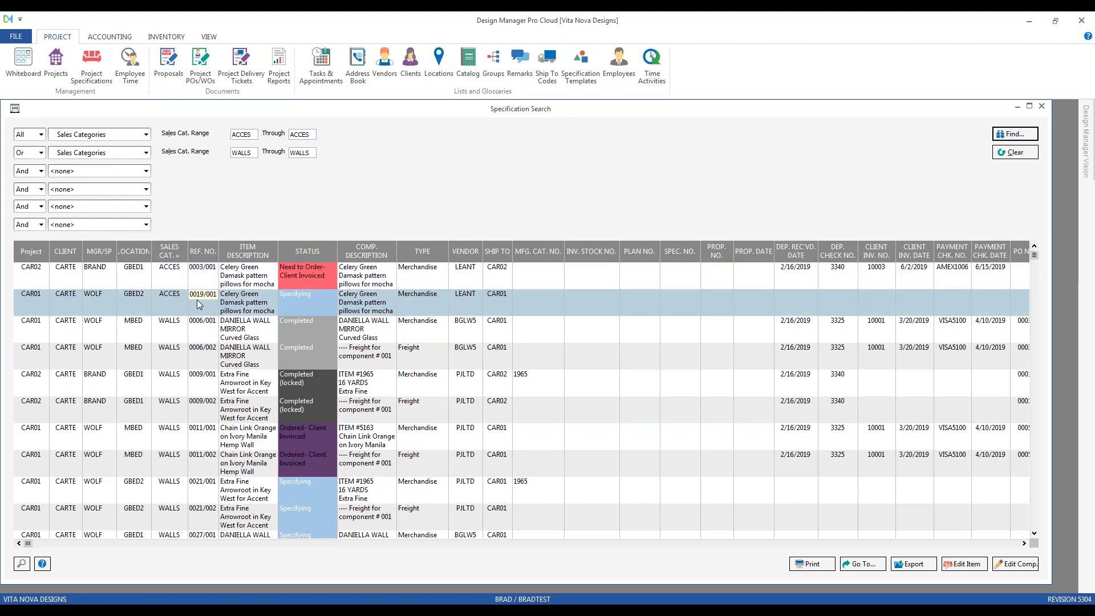
click(183, 328)
scroll(184, 327, down, 1)
scroll(183, 329, up, 1)
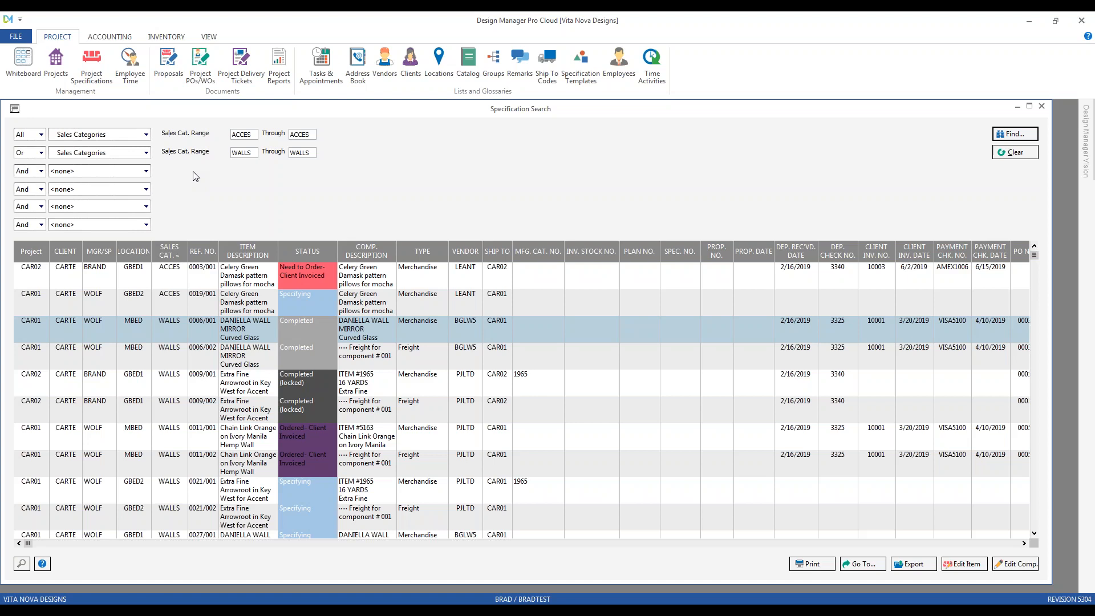
Clear the search criteria and limit the first criterion, Projects, to project CAR02, the Brigantine Beach home.
click(1012, 153)
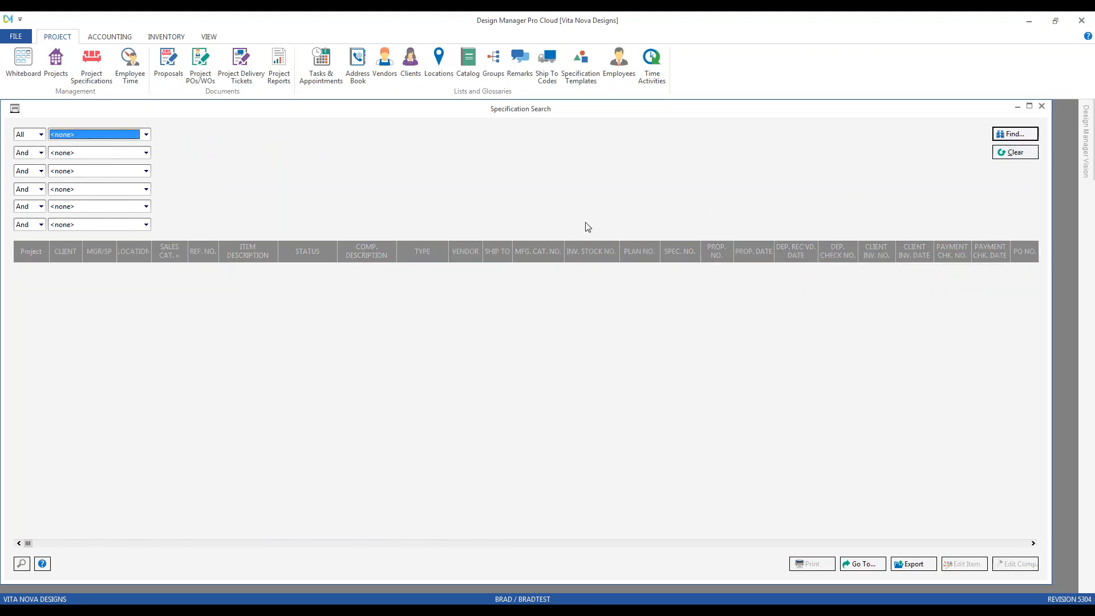
click(150, 137)
click(134, 156)
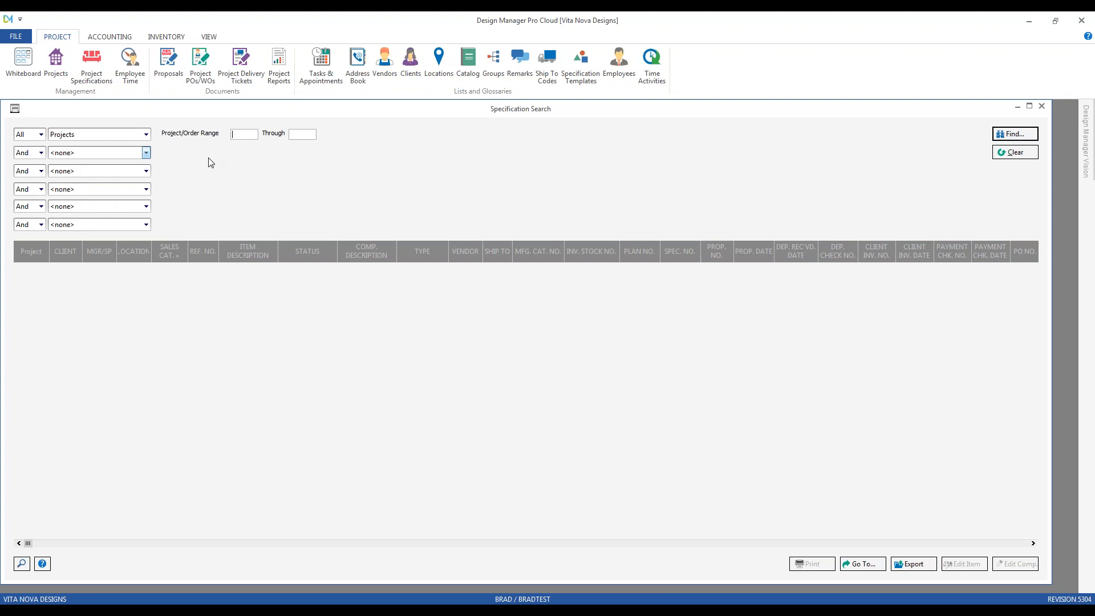
click(22, 563)
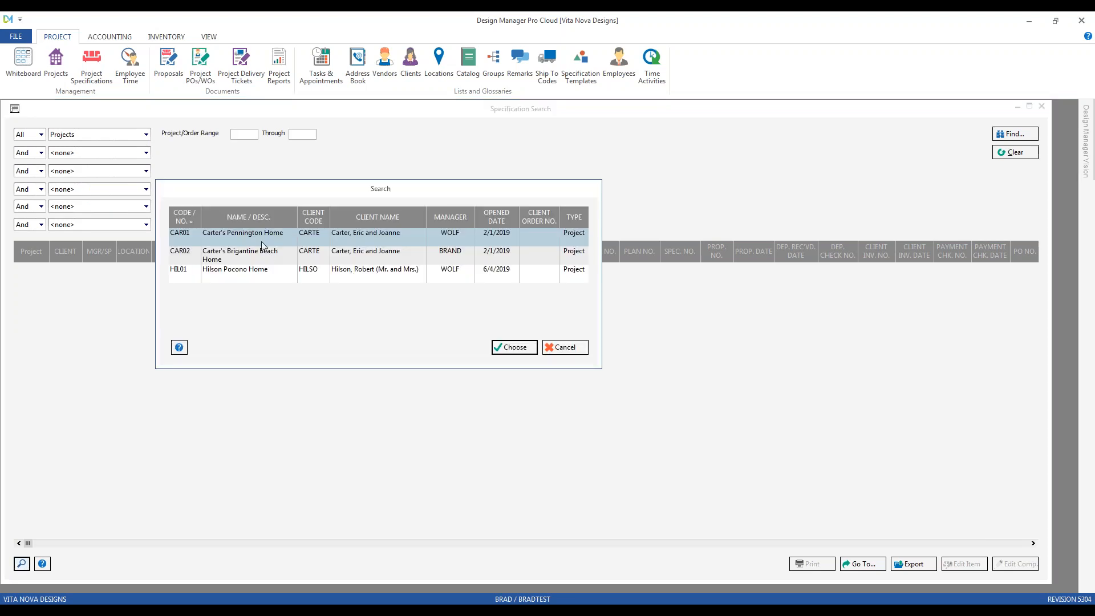
double_click(261, 261)
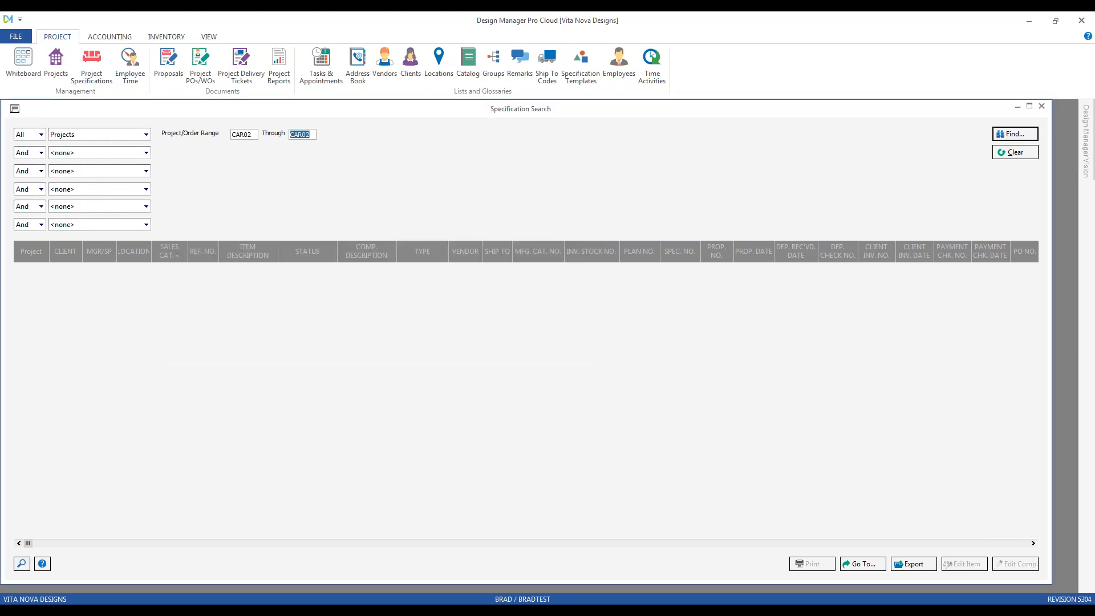
Join the second condition with And Not and choose Sales Categories as its criterion.
click(41, 153)
click(36, 180)
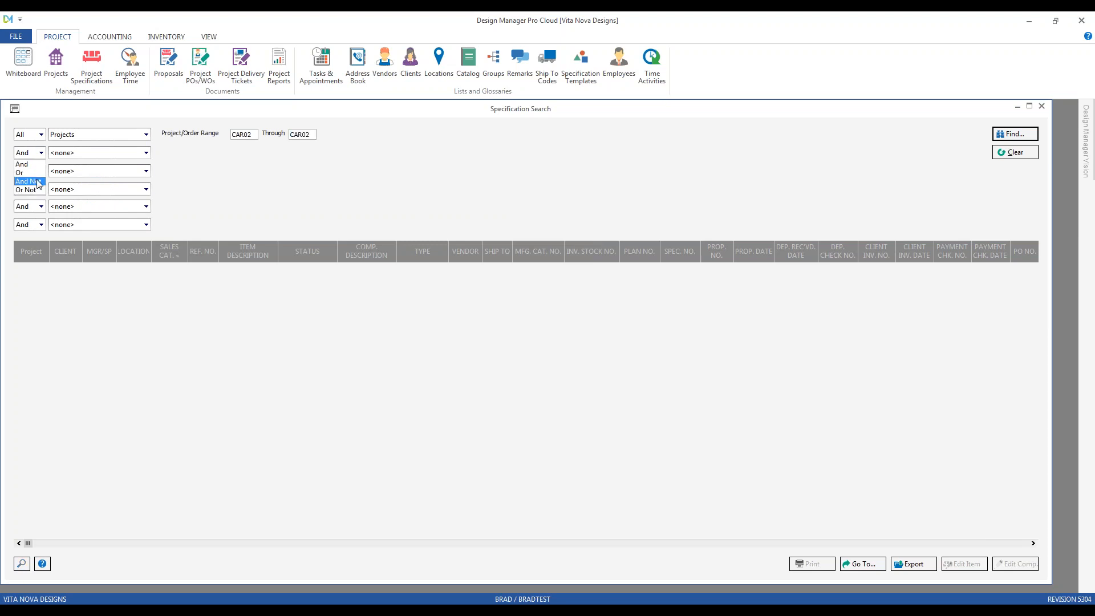
click(147, 152)
click(145, 200)
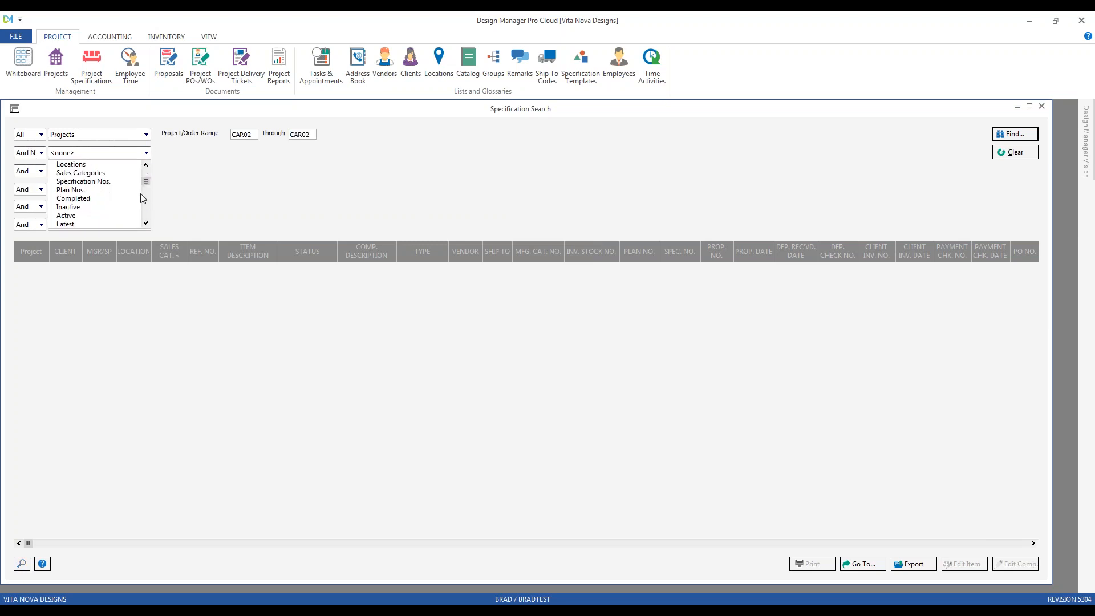
click(129, 174)
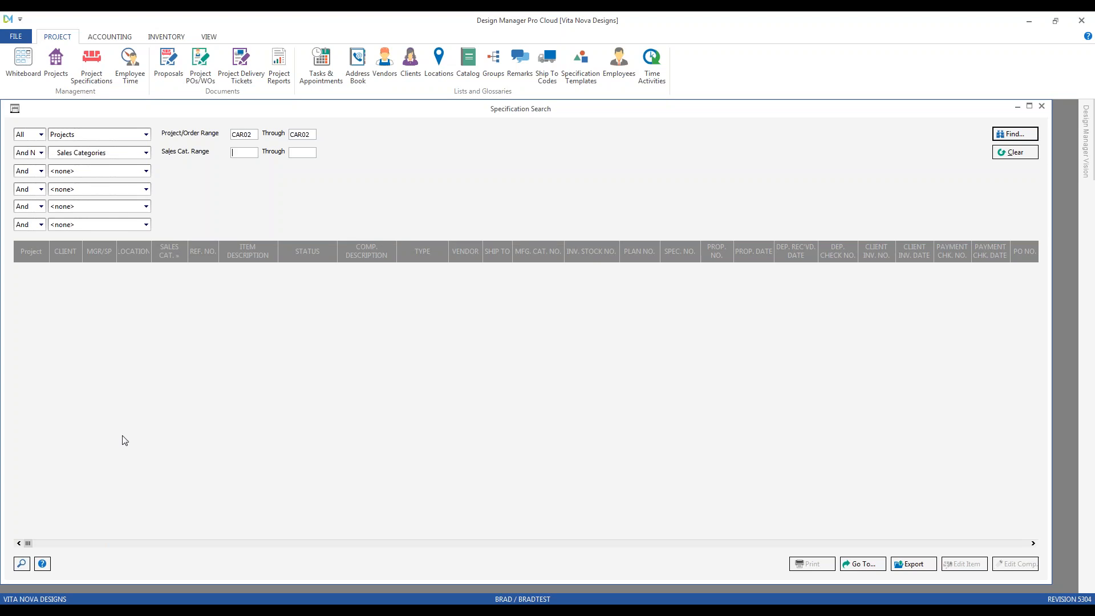
Set the excluded sales category range from WALLS through WALLS, Wall Treatments, and run the search.
click(22, 564)
scroll(264, 279, down, 4)
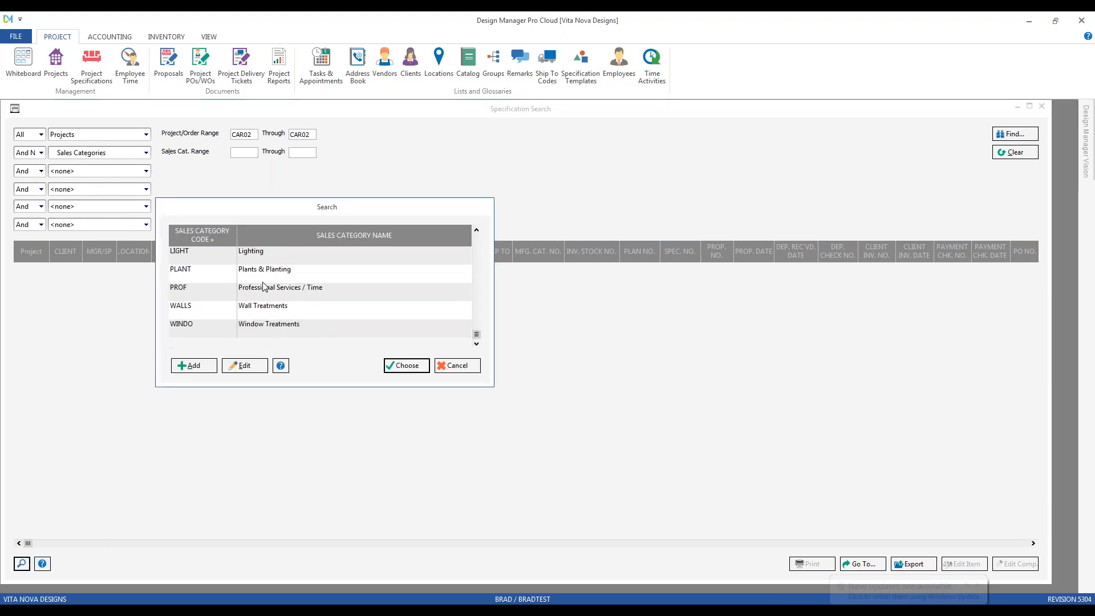
double_click(265, 310)
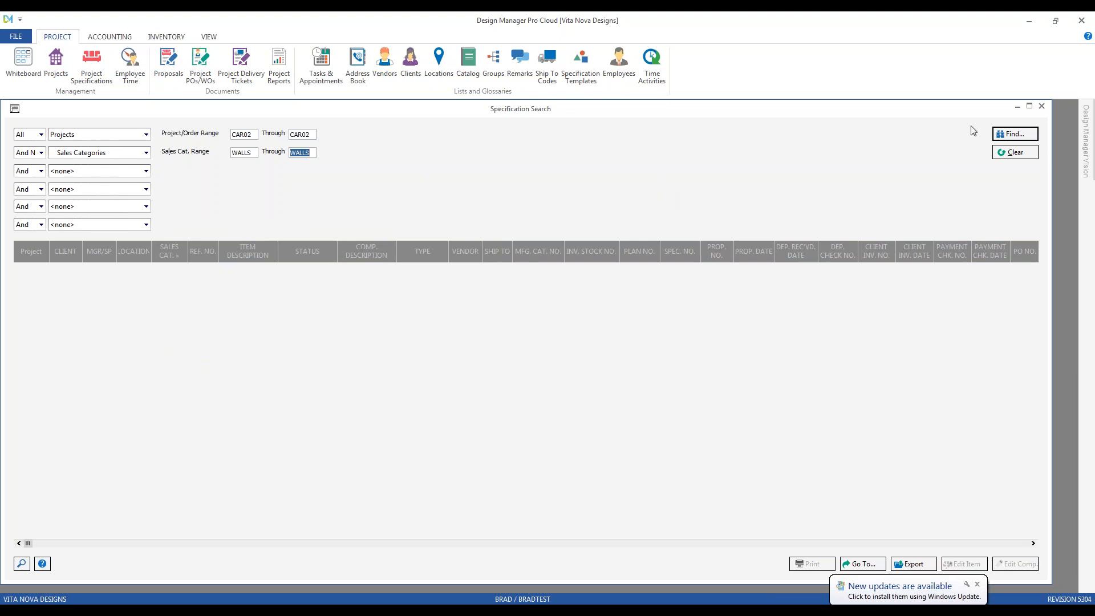
click(1001, 135)
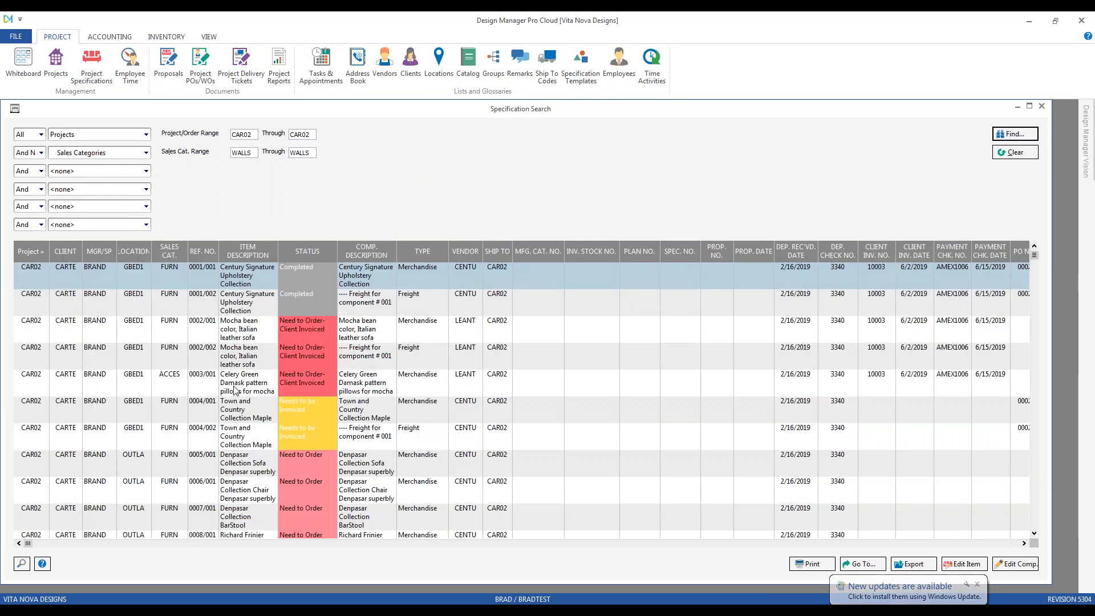
Sort the results by sales category in descending order, and review the join options for the third condition.
click(176, 254)
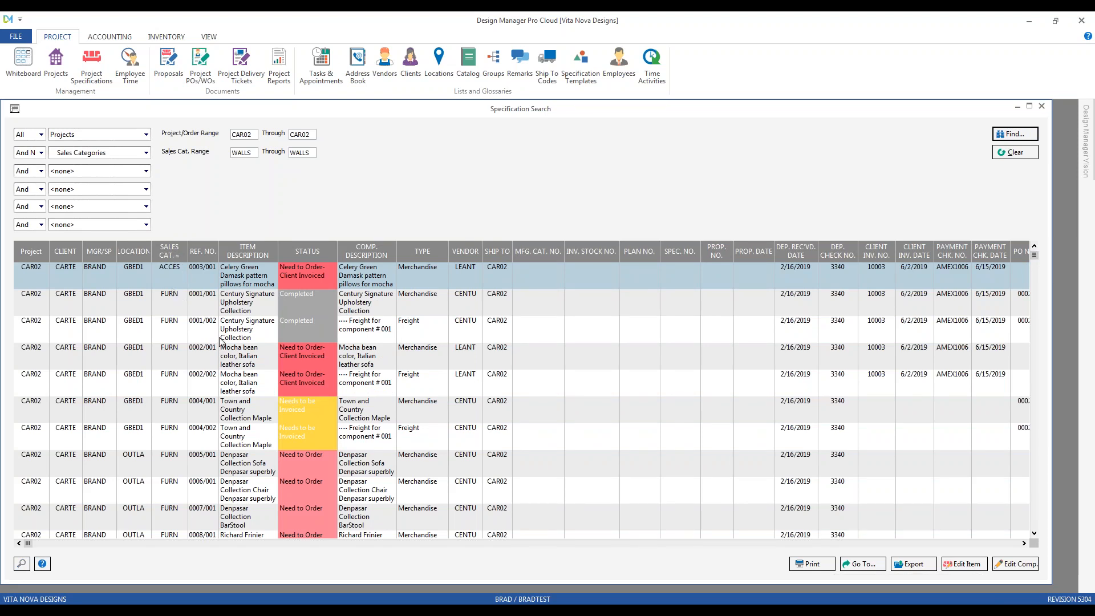
click(176, 254)
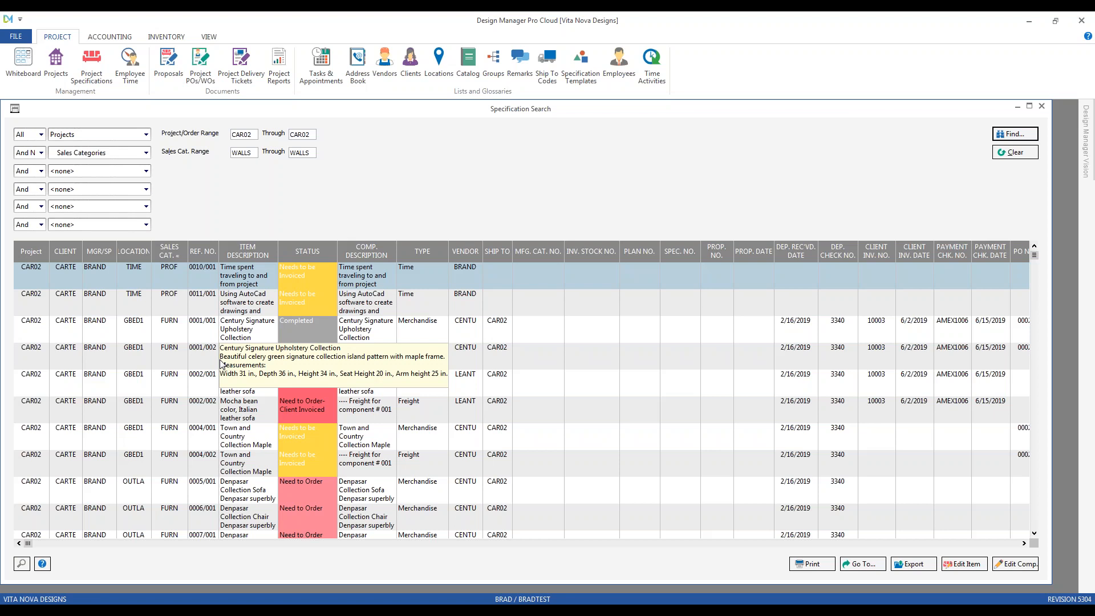
click(40, 170)
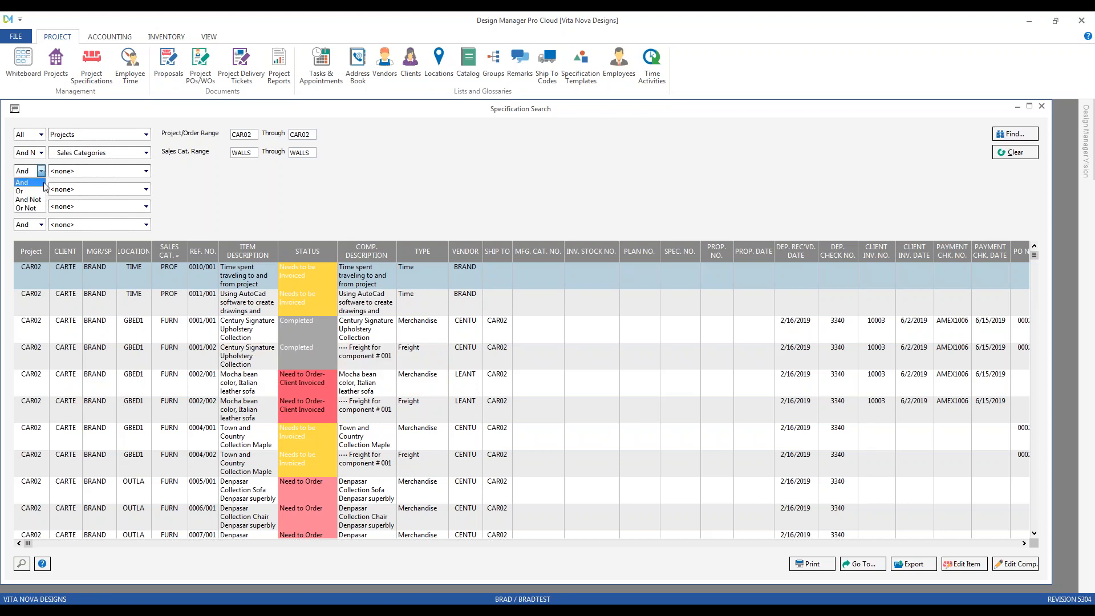
click(154, 195)
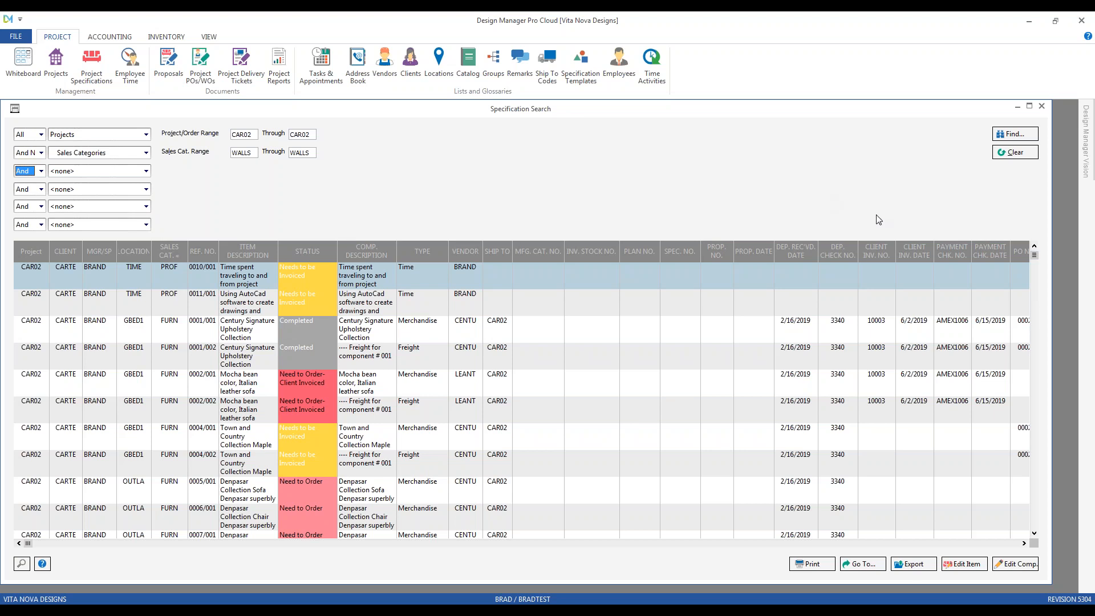
Replace the search criteria with a single Vendors criterion ranging from CENTU through CENTU, and run the search.
click(1029, 156)
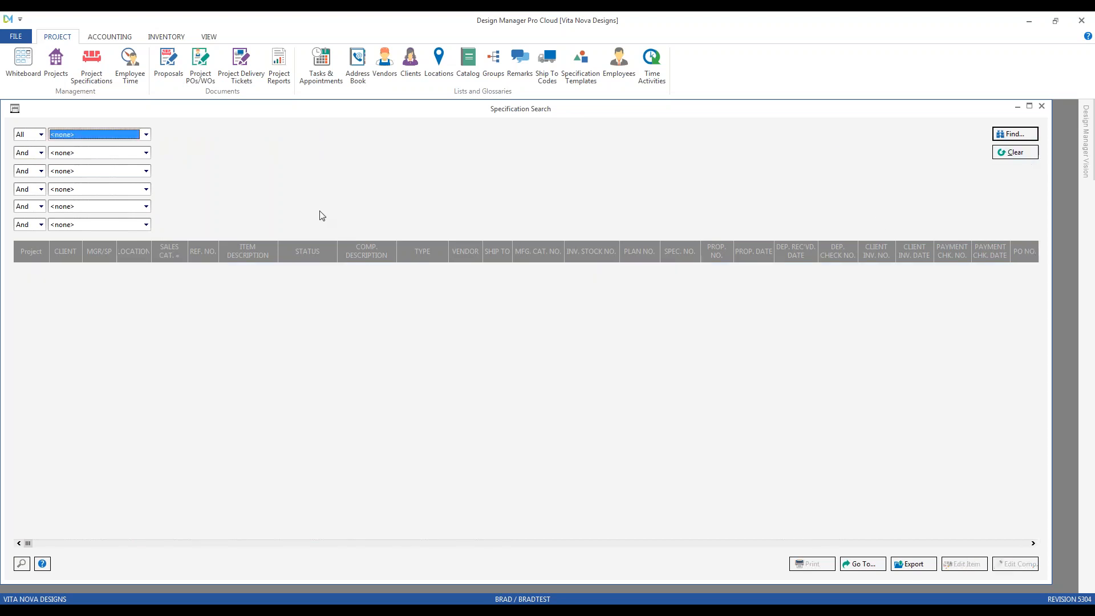
click(148, 134)
scroll(146, 194, down, 4)
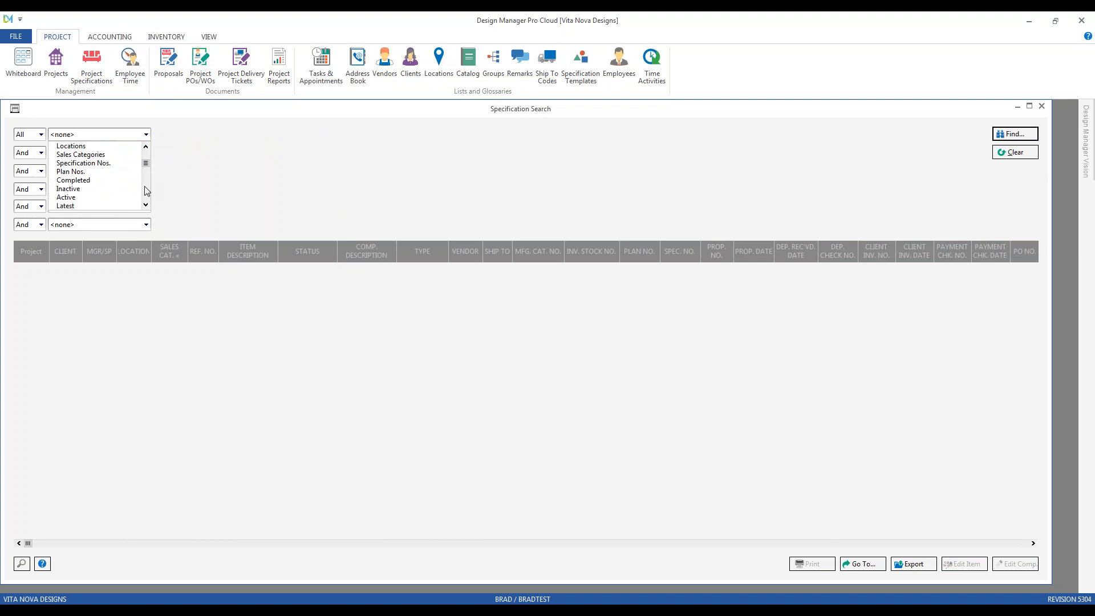
scroll(148, 201, down, 4)
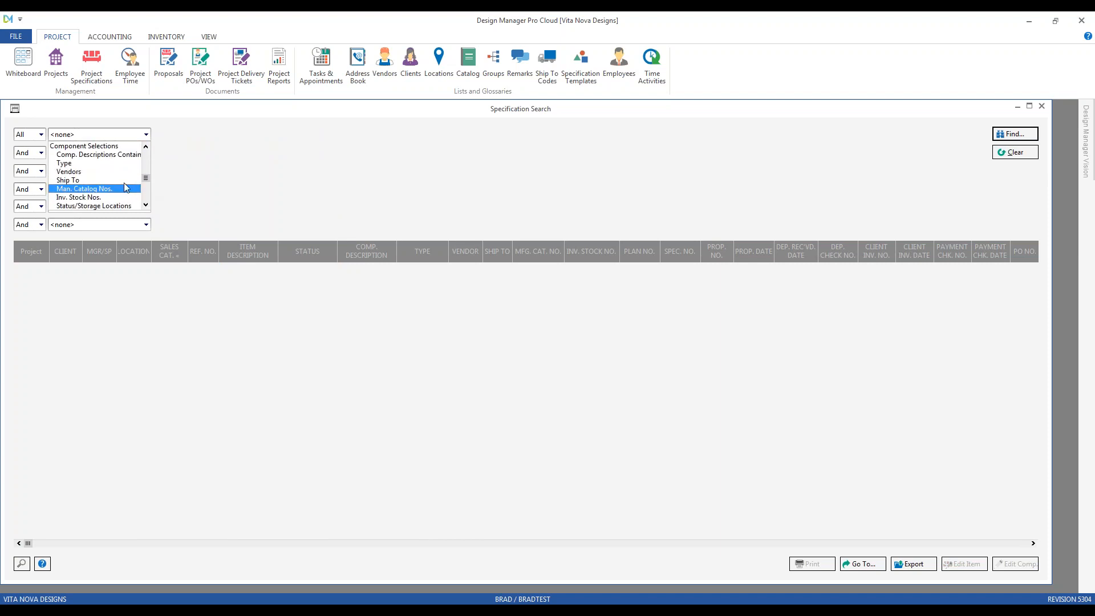
click(117, 167)
click(23, 563)
scroll(254, 256, down, 2)
click(269, 274)
click(473, 347)
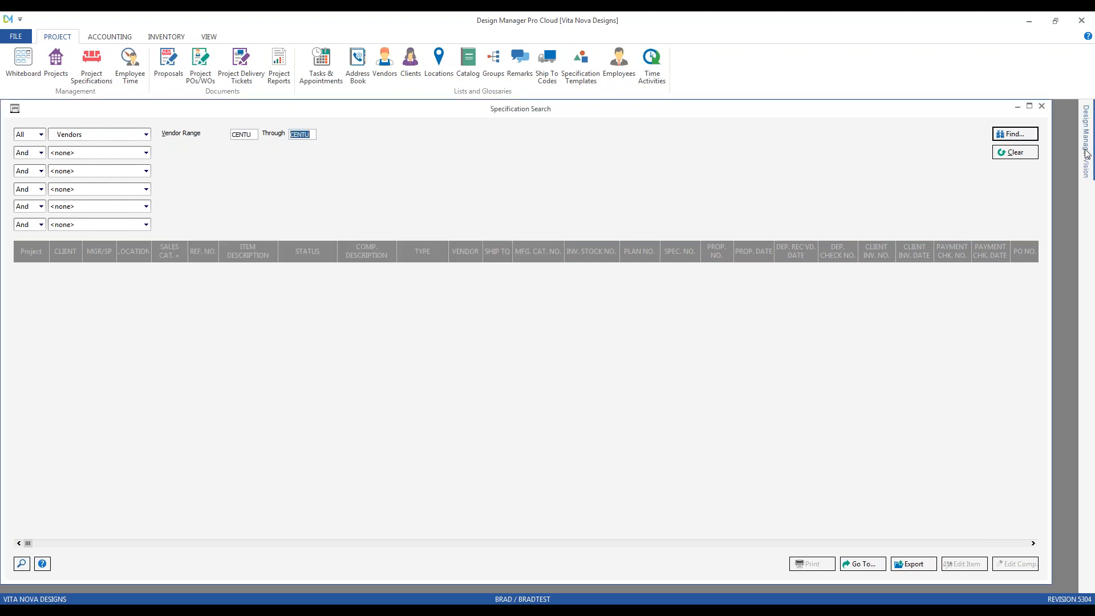
click(1022, 134)
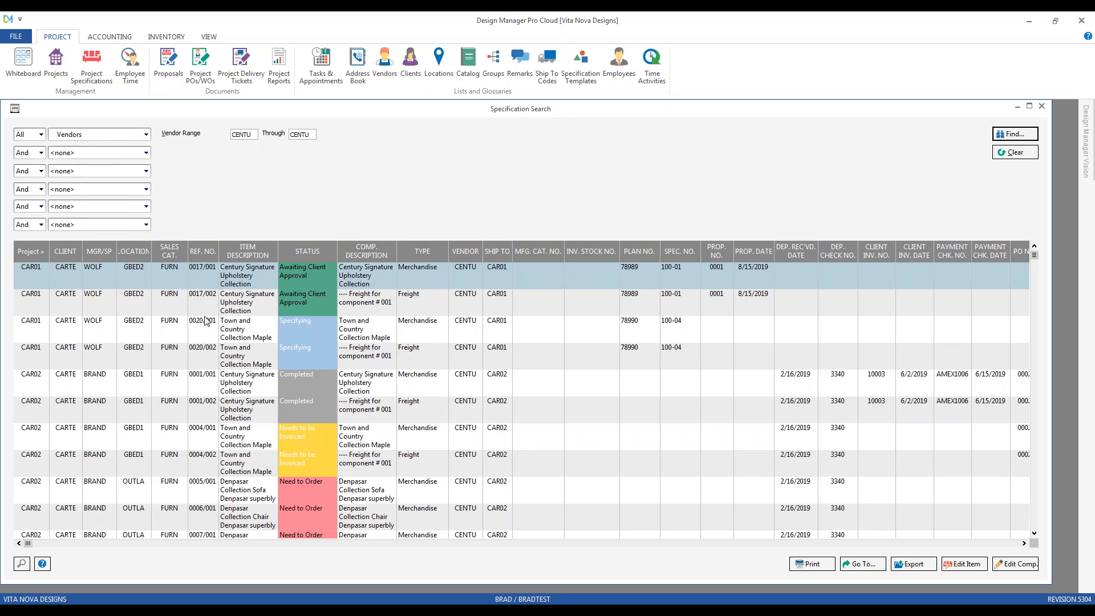
Examine the component rows across the proposal, deposit, client invoice, purchase order, shipping and vendor payment columns.
click(200, 276)
click(1025, 543)
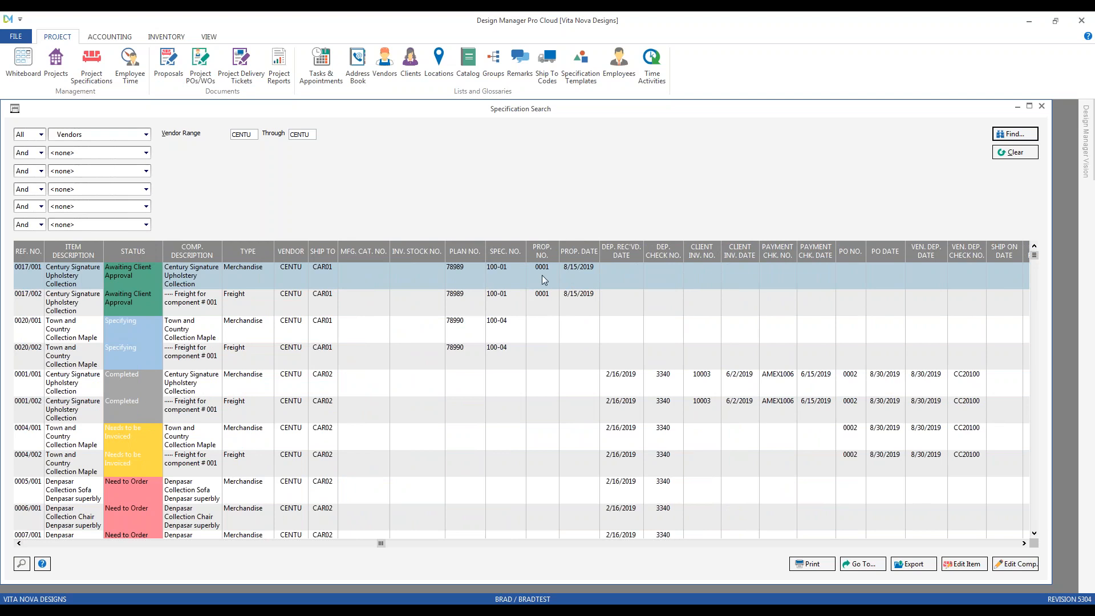
click(1033, 533)
click(636, 357)
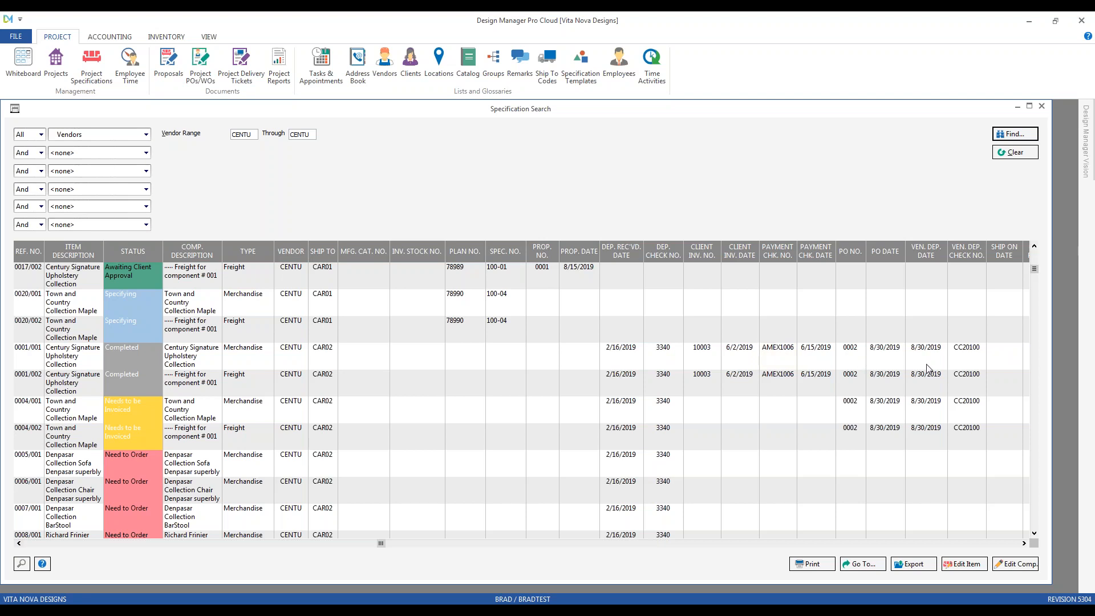
click(1023, 544)
click(1024, 543)
click(1023, 543)
click(1023, 543)
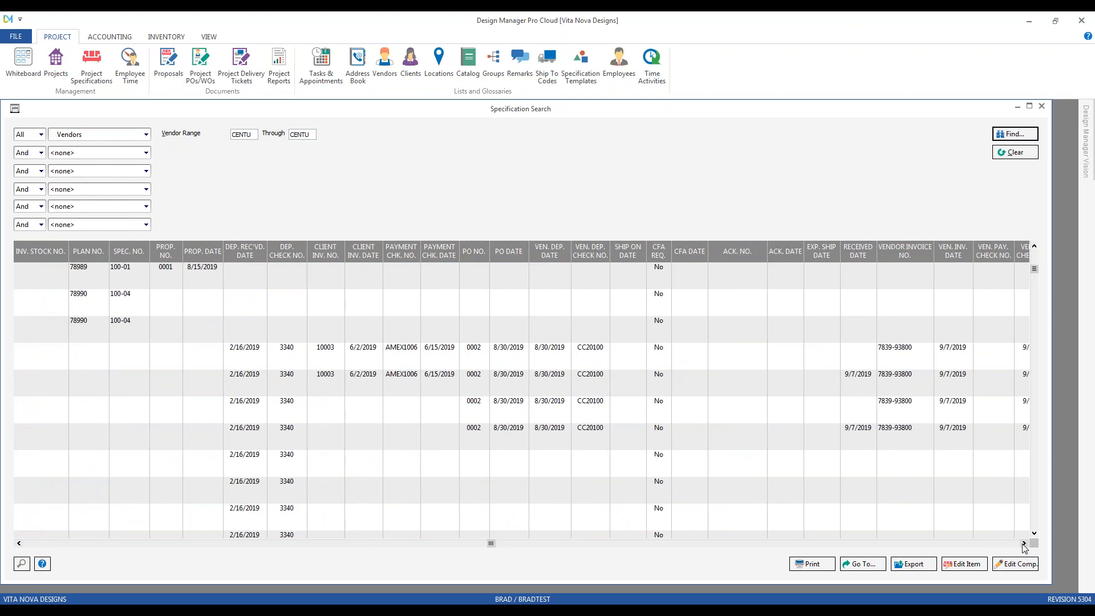
click(1023, 543)
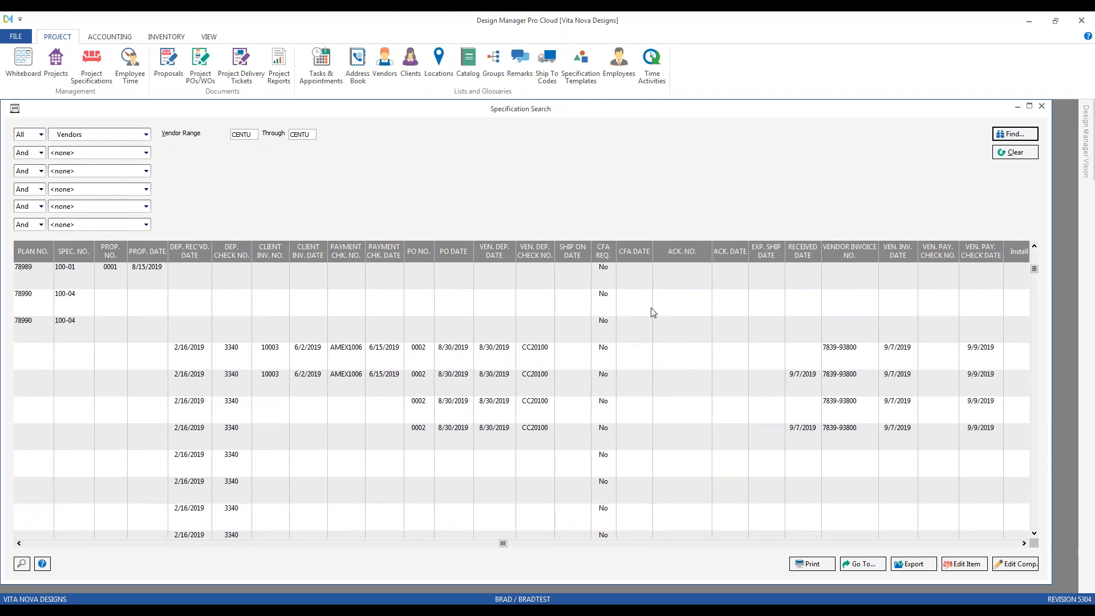
Examine the remaining vendor invoice and payment columns and the item estimate cost, price, markup and deposit columns of the results.
click(1023, 543)
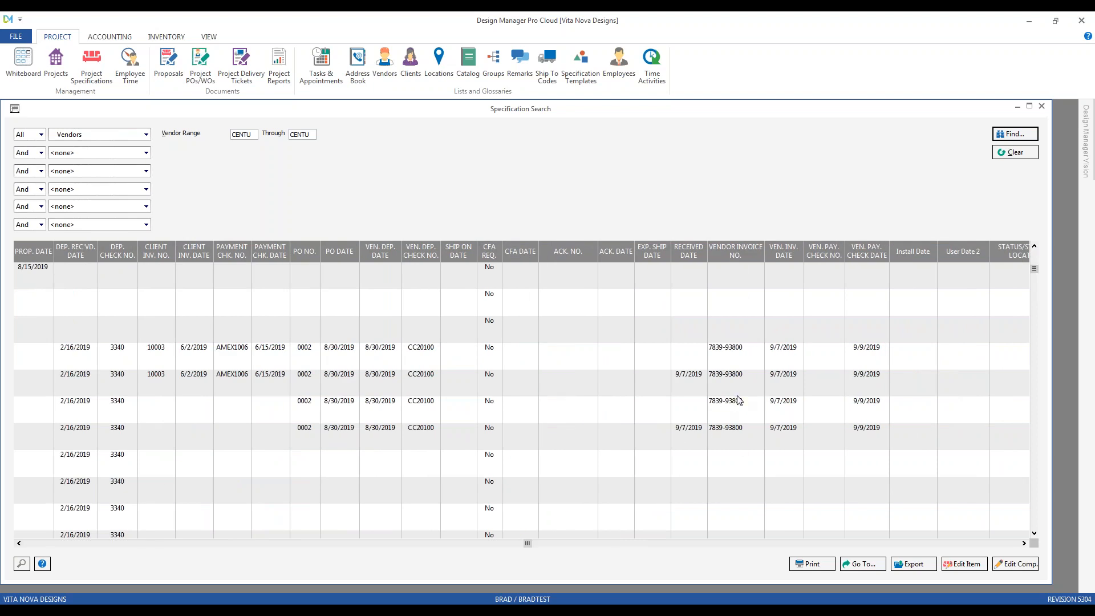
click(1024, 544)
click(1023, 543)
click(1023, 544)
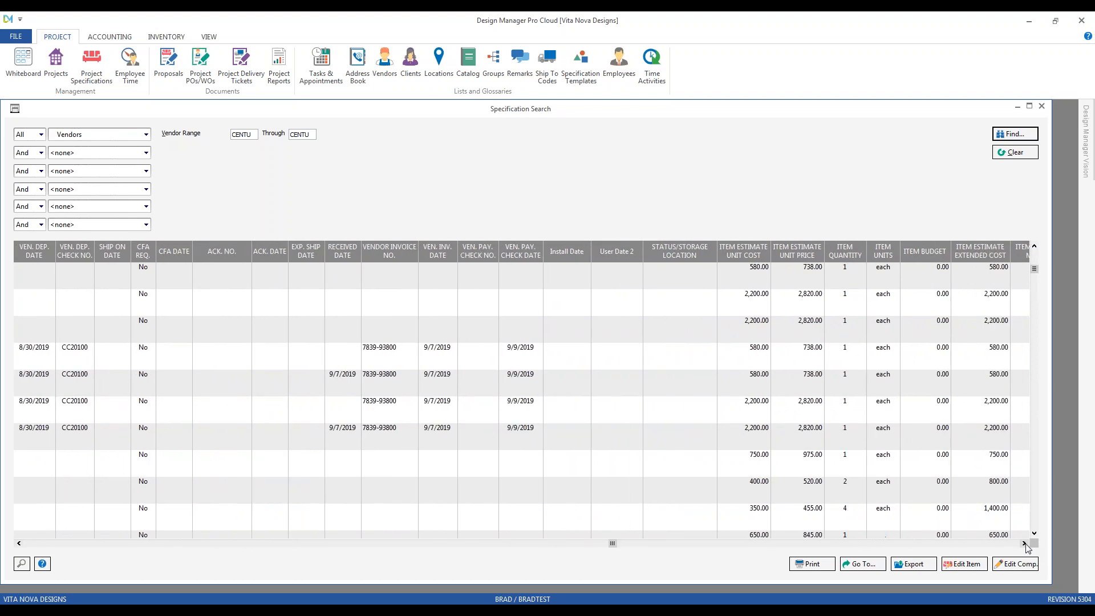
click(1023, 544)
click(1023, 543)
click(1023, 544)
click(1023, 543)
click(1023, 543)
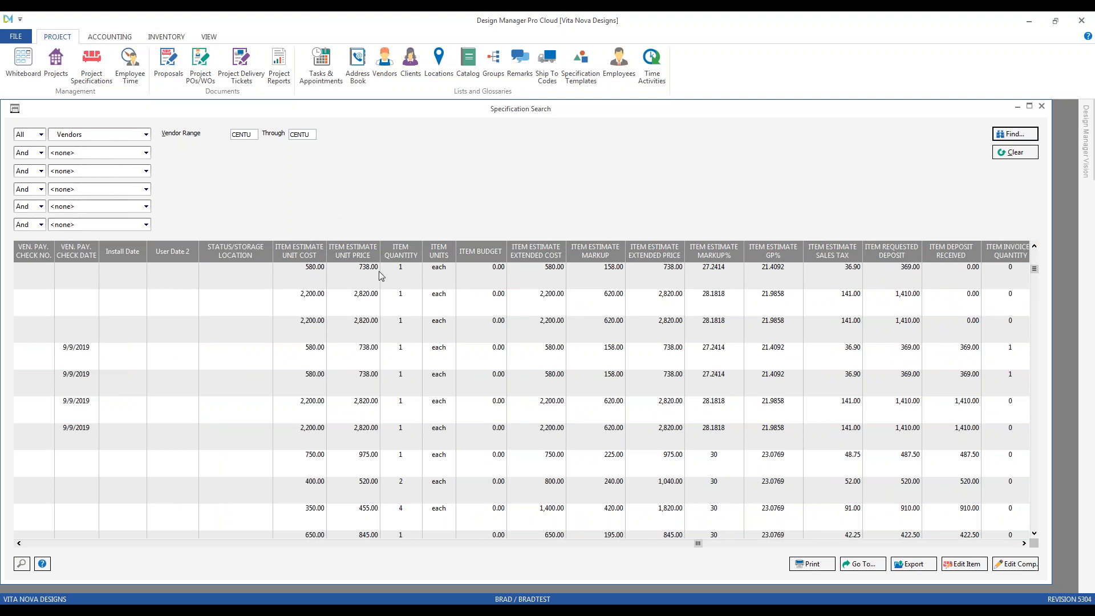
Examine the item actual amounts and the component estimate, vendor deposit, quantity and actual amount columns.
click(1024, 544)
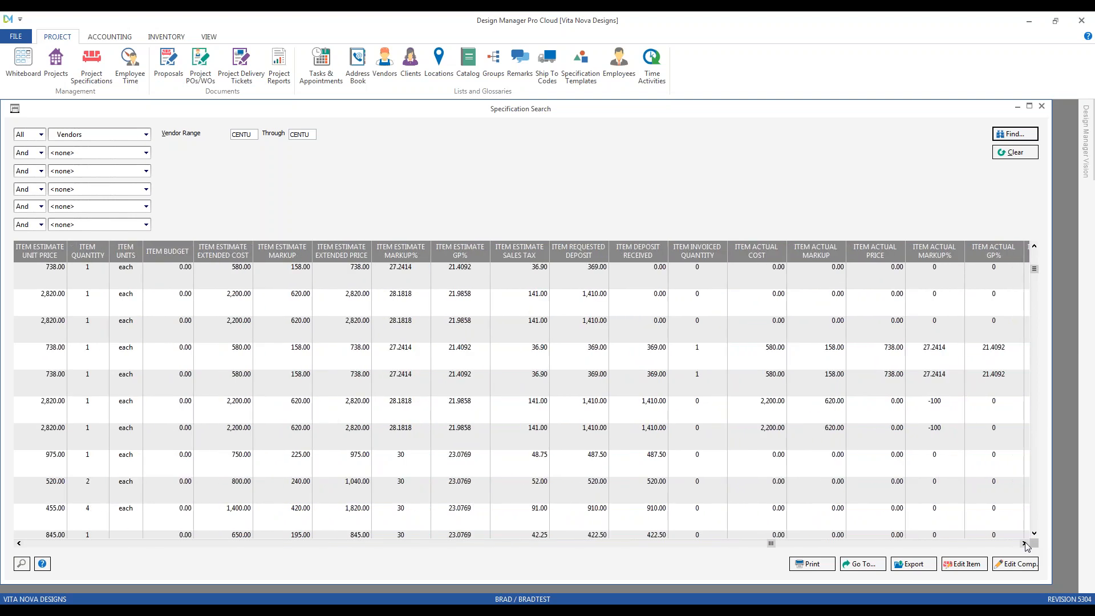
click(1025, 543)
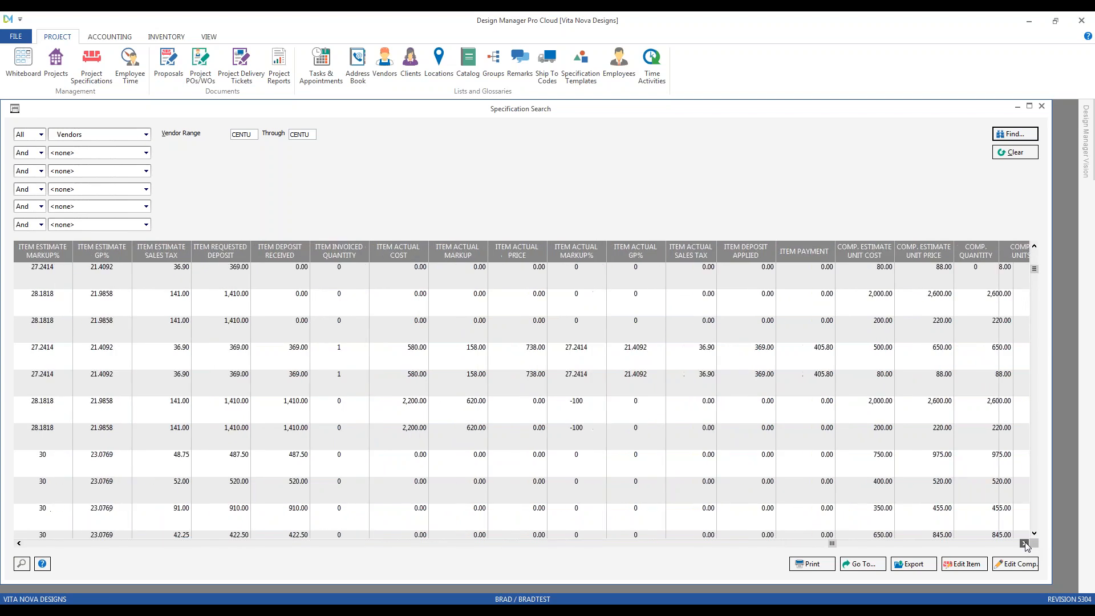
click(1024, 543)
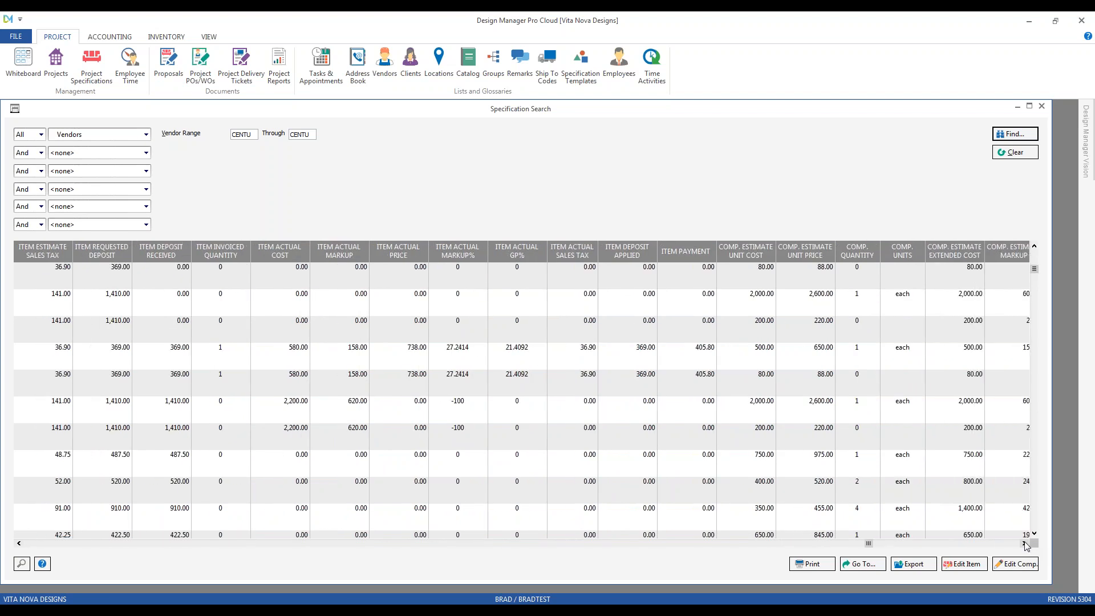
click(1025, 544)
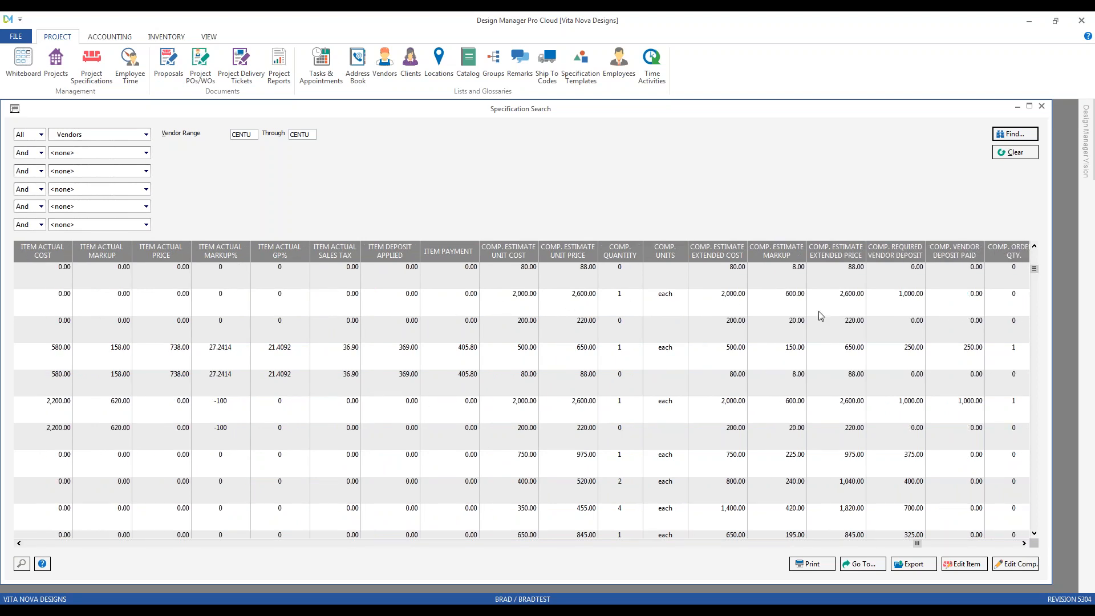
click(821, 406)
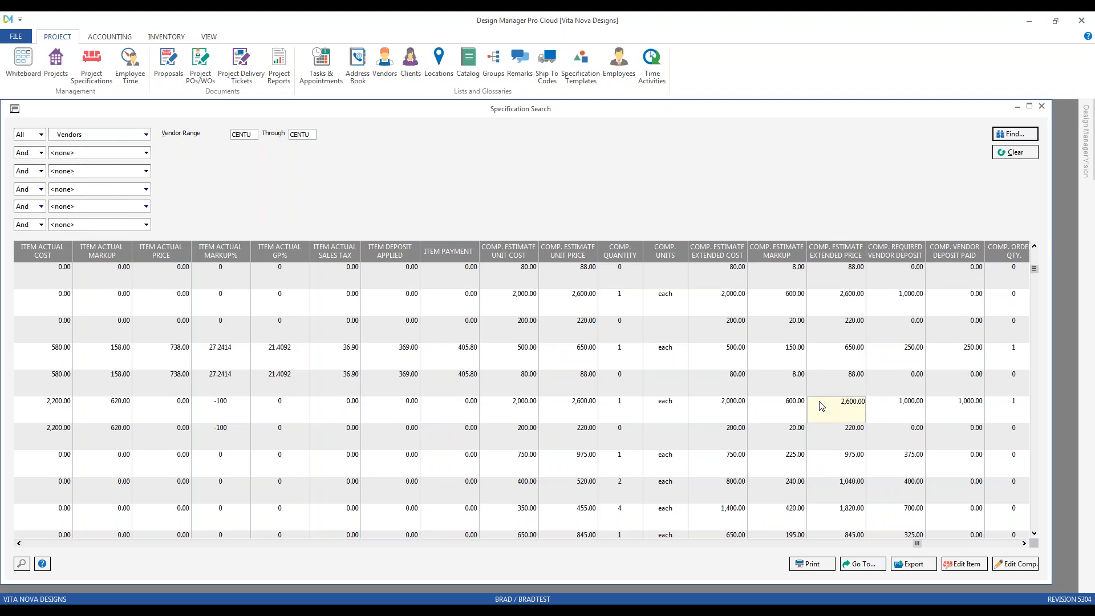
click(1024, 543)
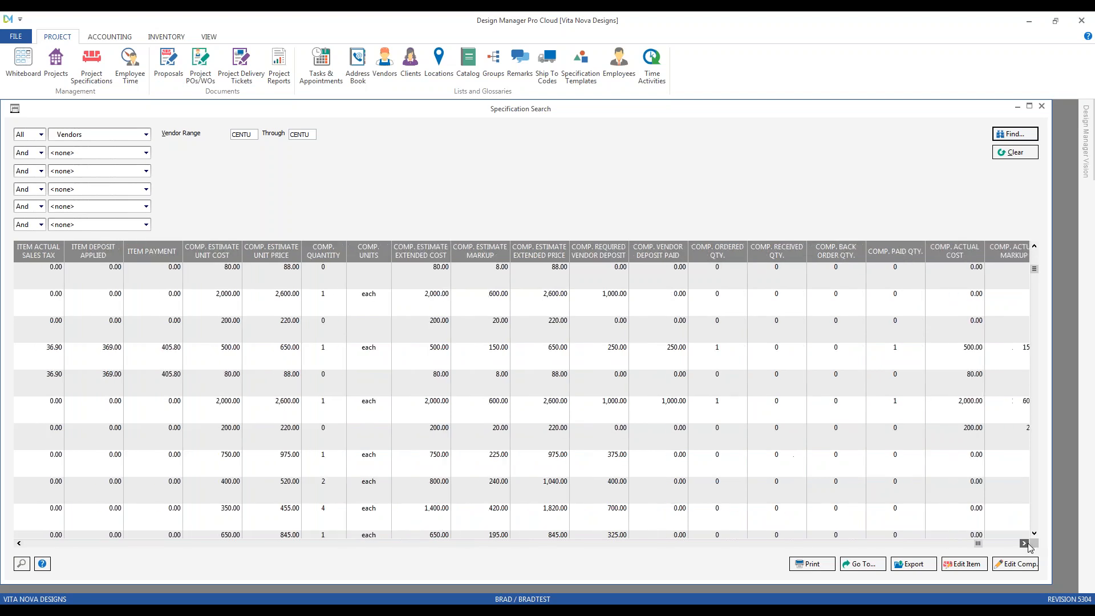
click(1025, 544)
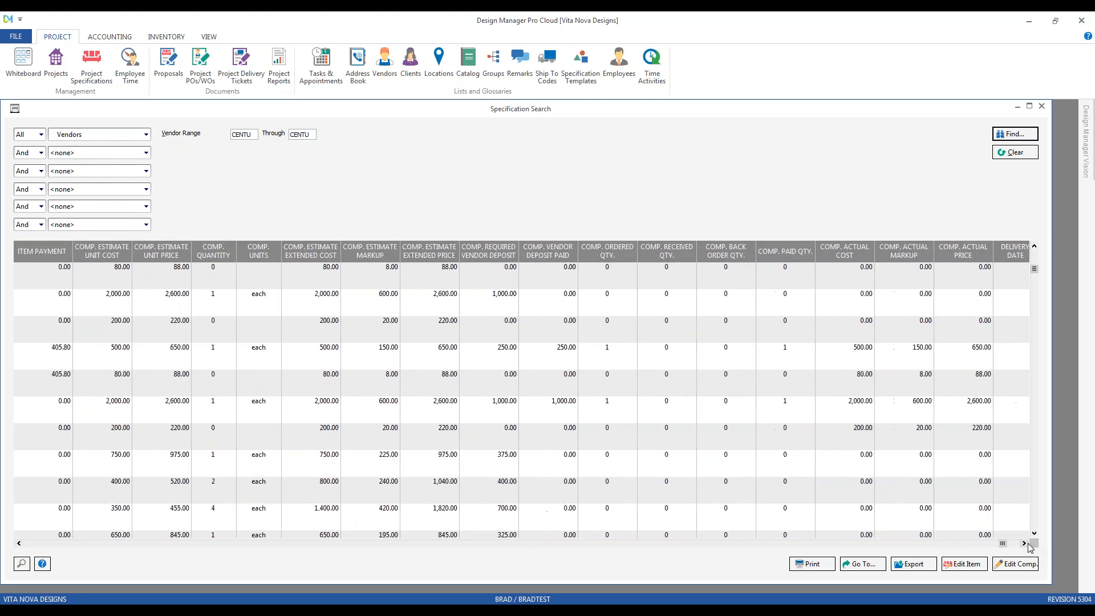
Go to the project specifications of the first result, the Century Signature Upholstery Collection merchandise row, and return to the search results.
click(40, 546)
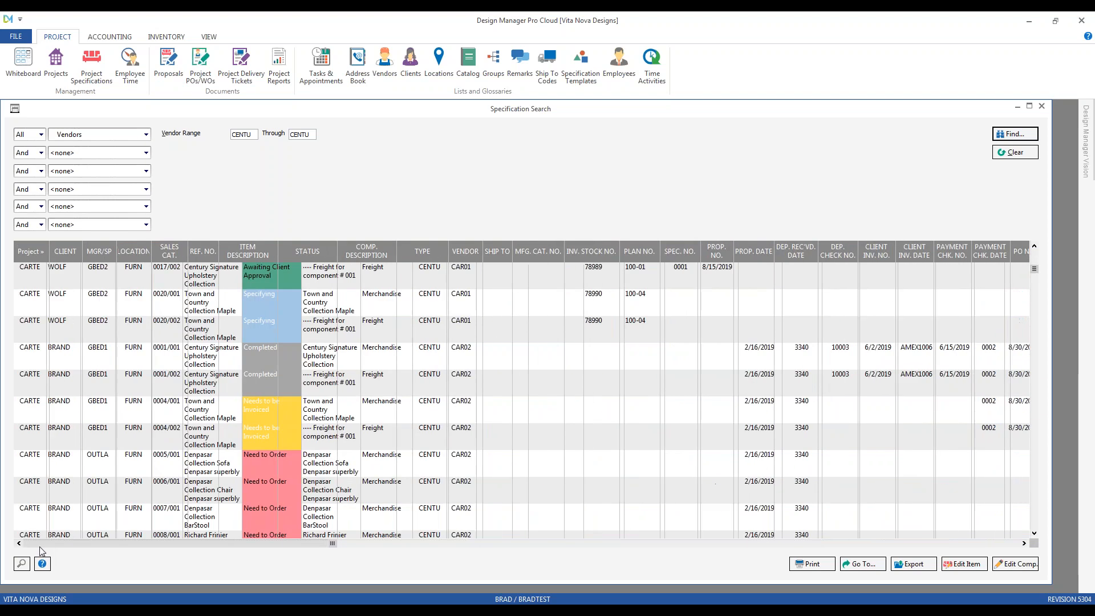
click(40, 547)
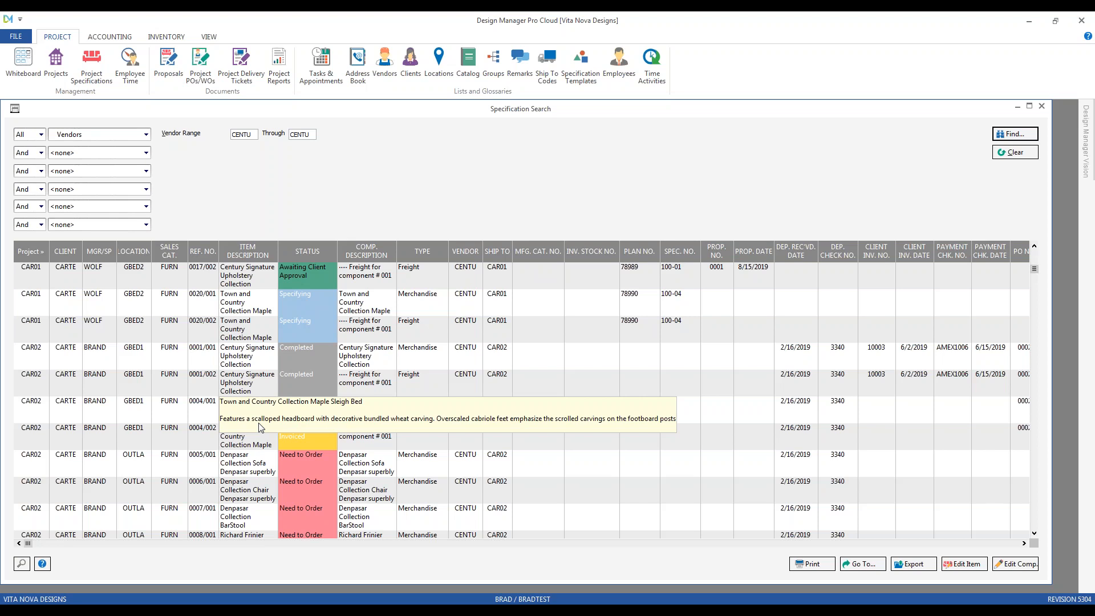
scroll(463, 332, up, 1)
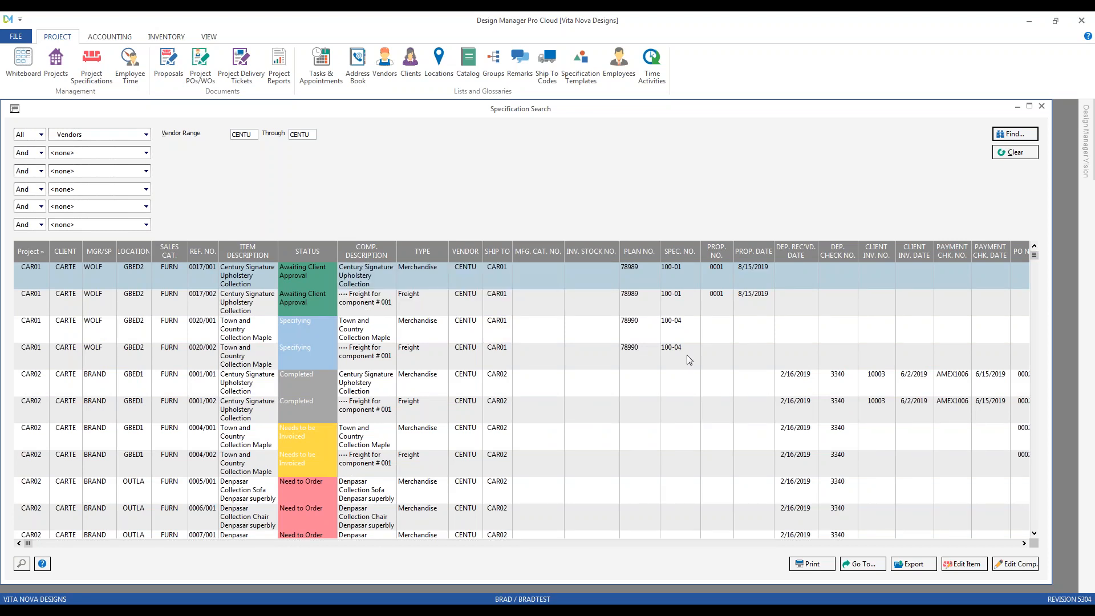
click(870, 566)
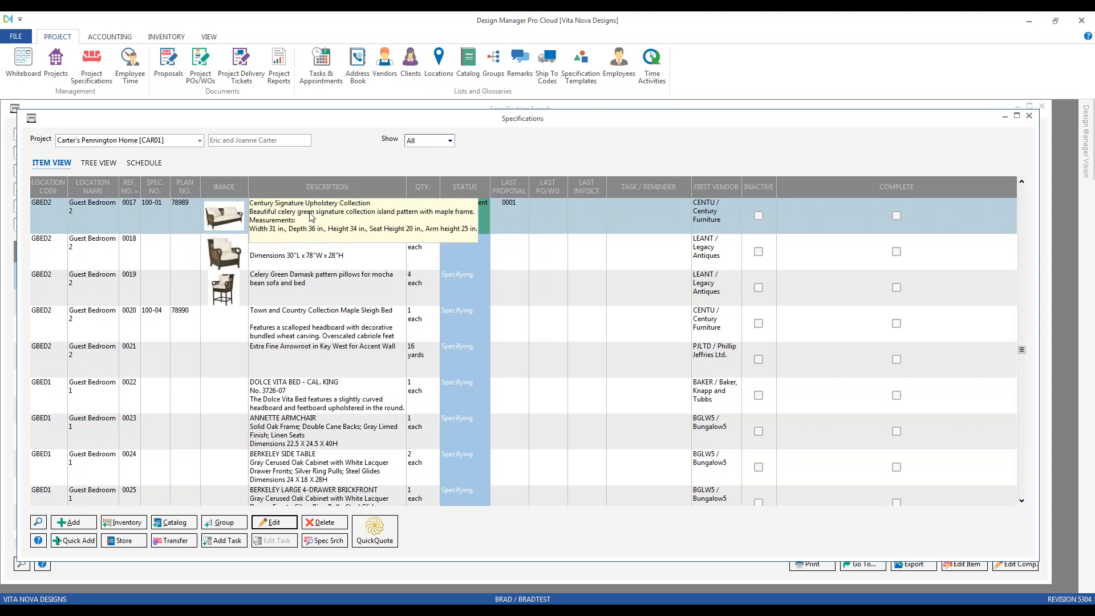
click(579, 109)
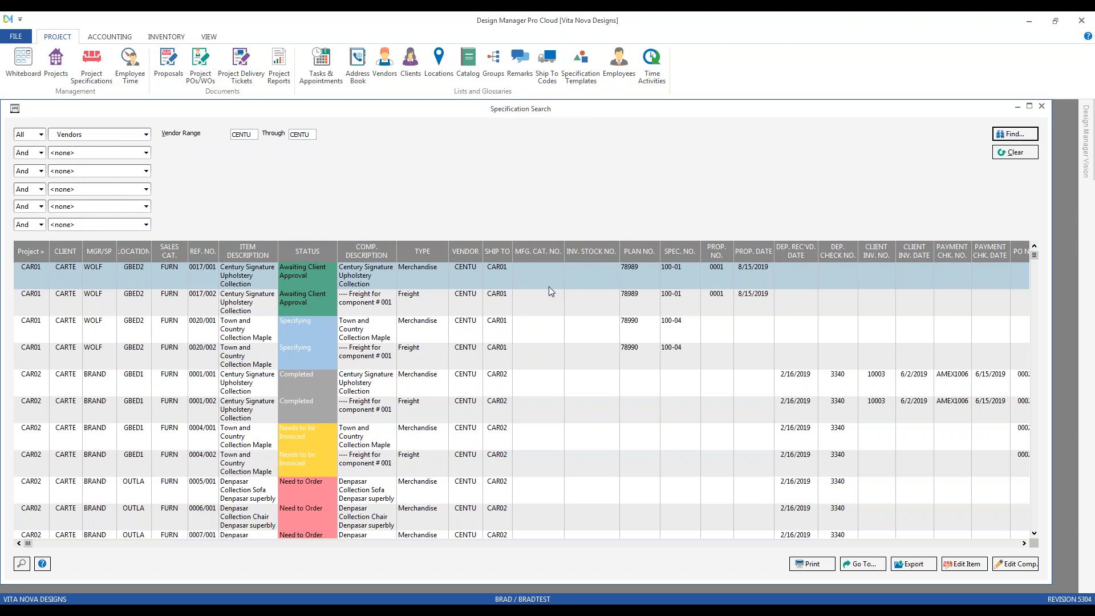
Open the first result's item record and its component record for editing, closing each without changes.
click(962, 566)
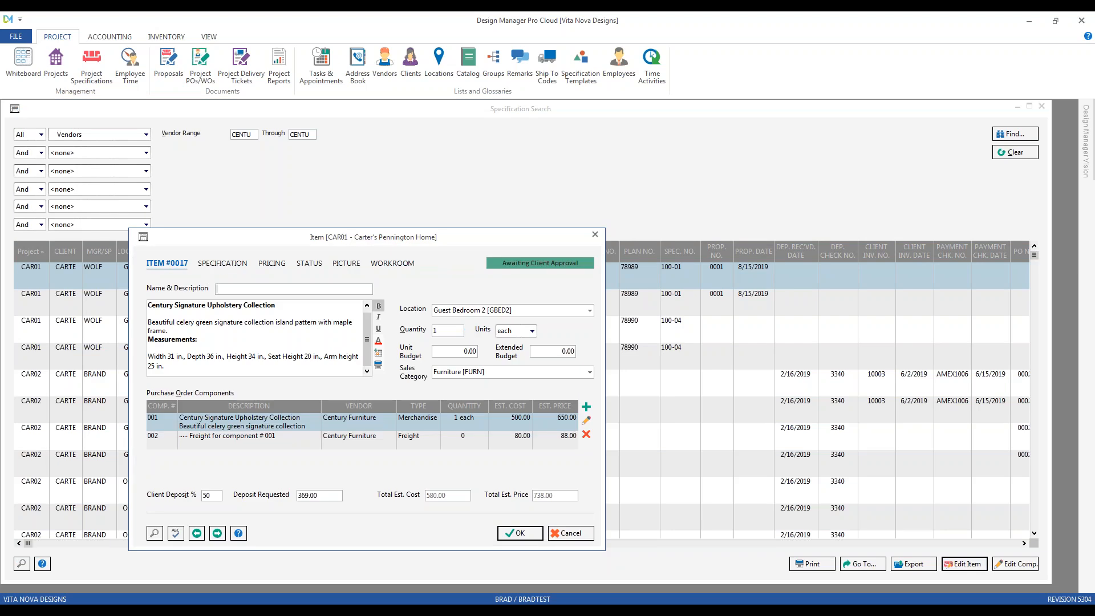
click(570, 532)
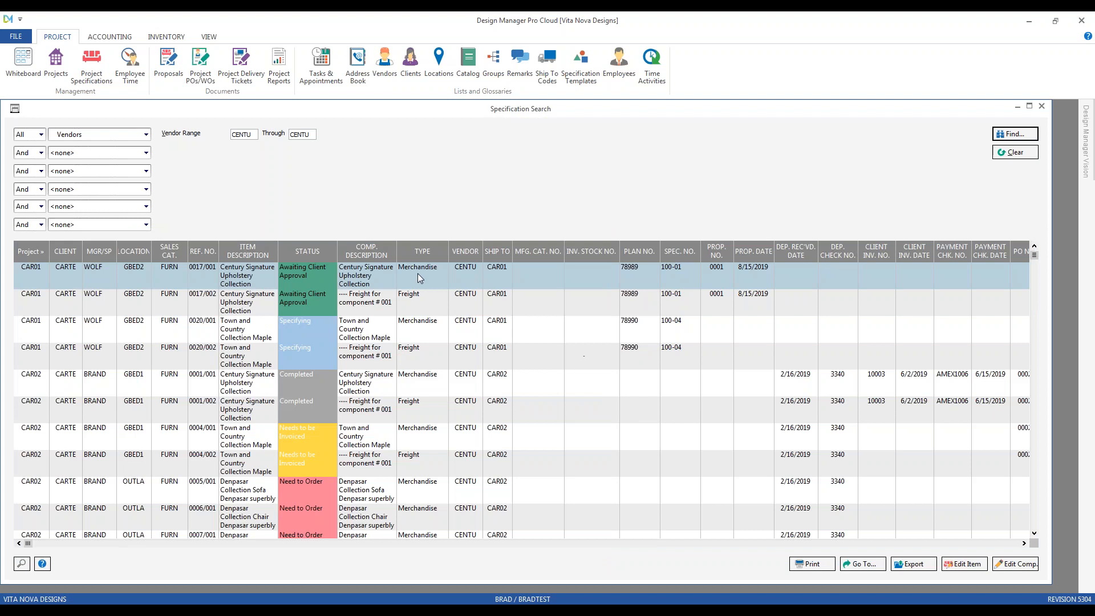
click(1015, 565)
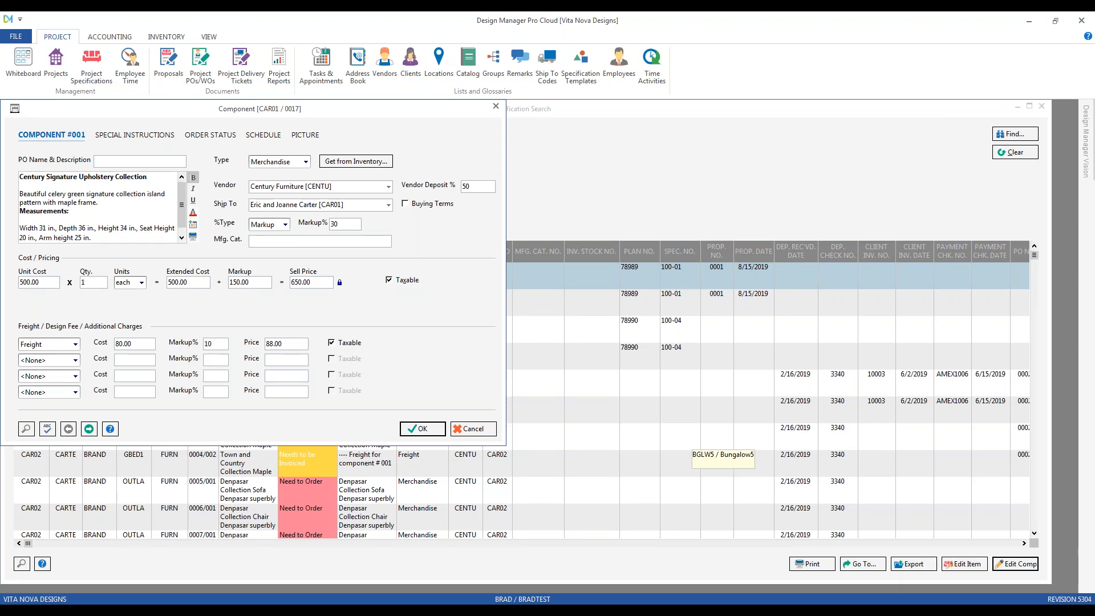
click(479, 431)
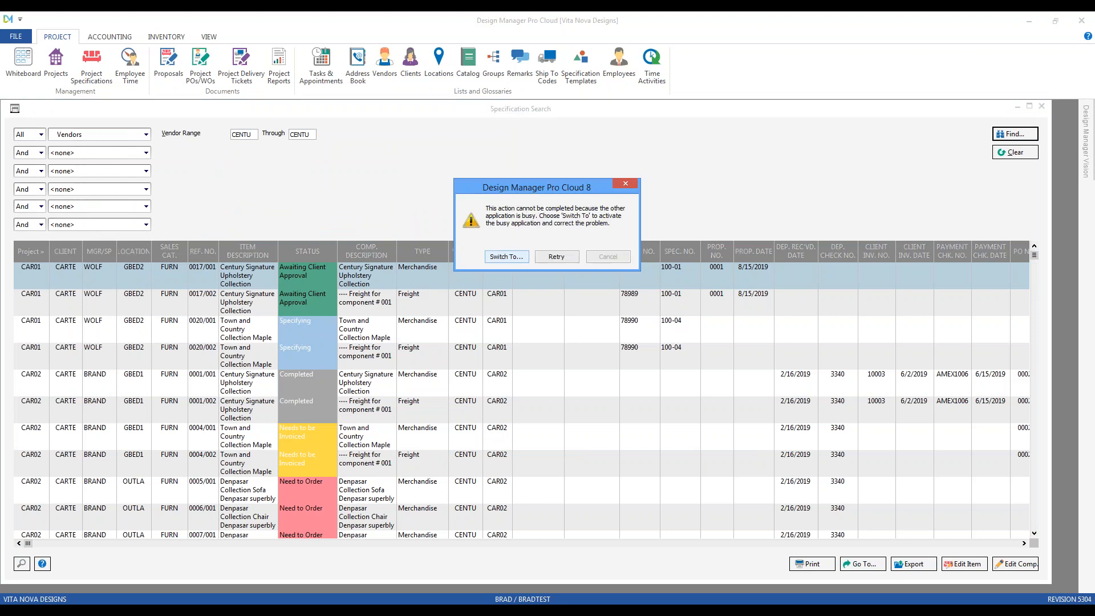
click(548, 257)
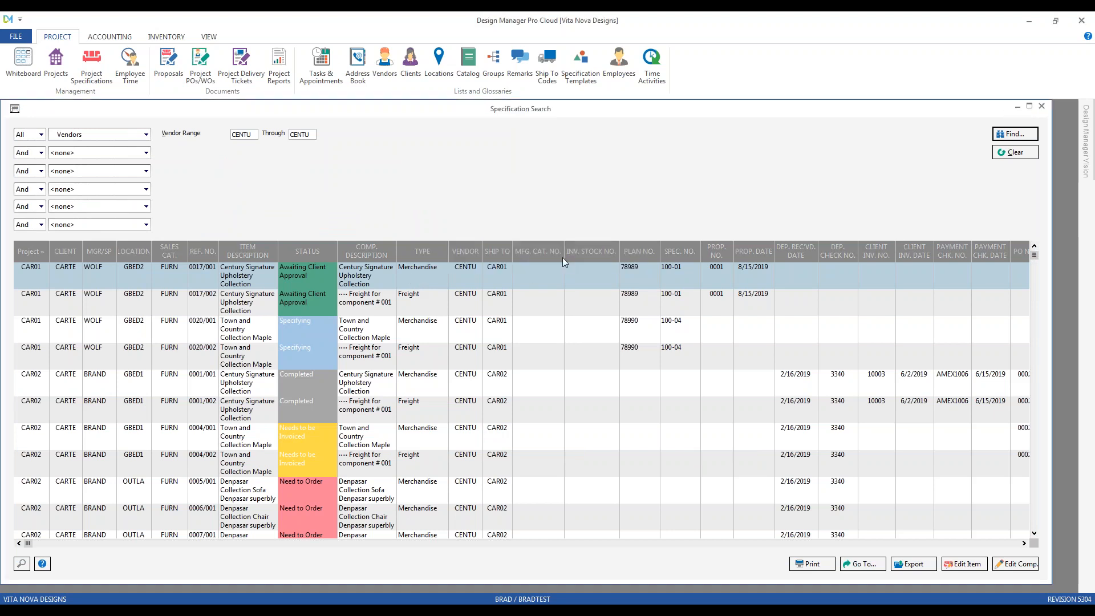
Open the first result's item window directly from its row and close it without changes.
double_click(391, 275)
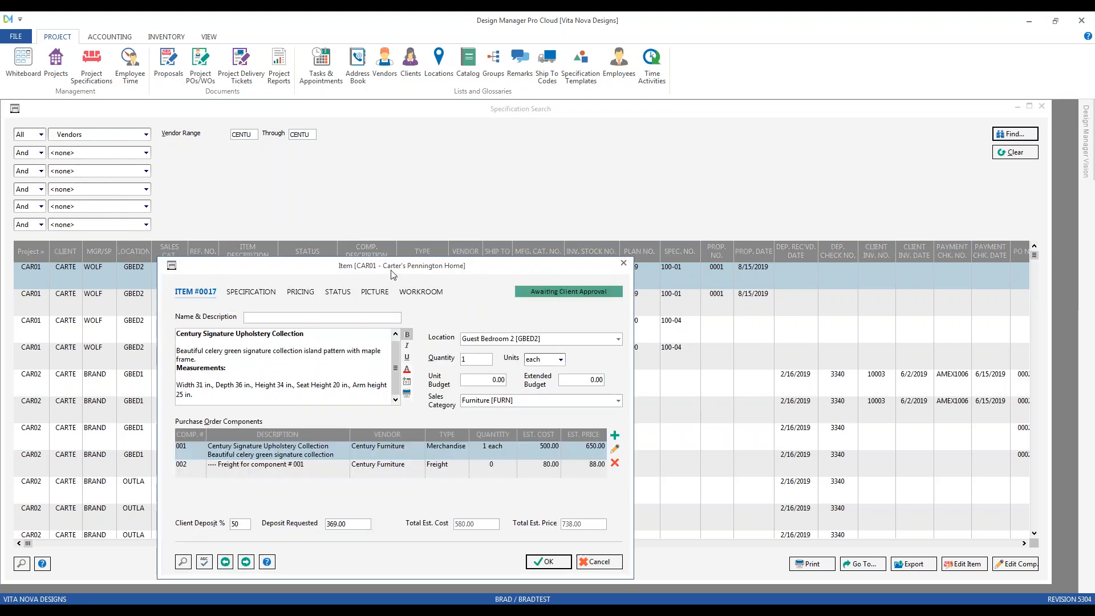
drag(394, 199, 369, 212)
click(574, 502)
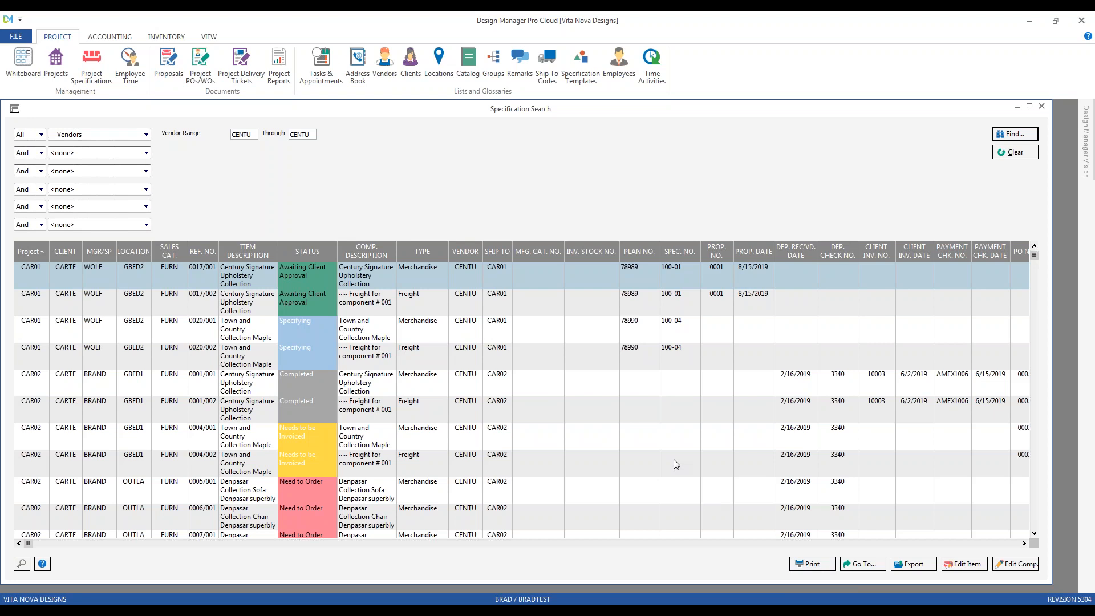
Preview the Specification Search Report in the Items and Components format.
click(811, 564)
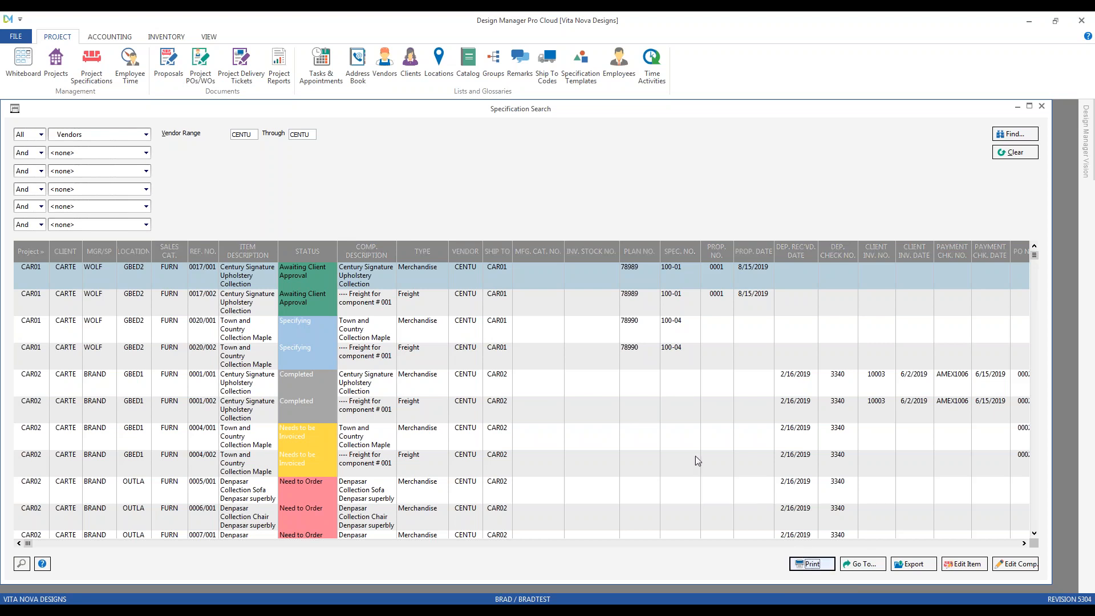
drag(219, 114, 371, 199)
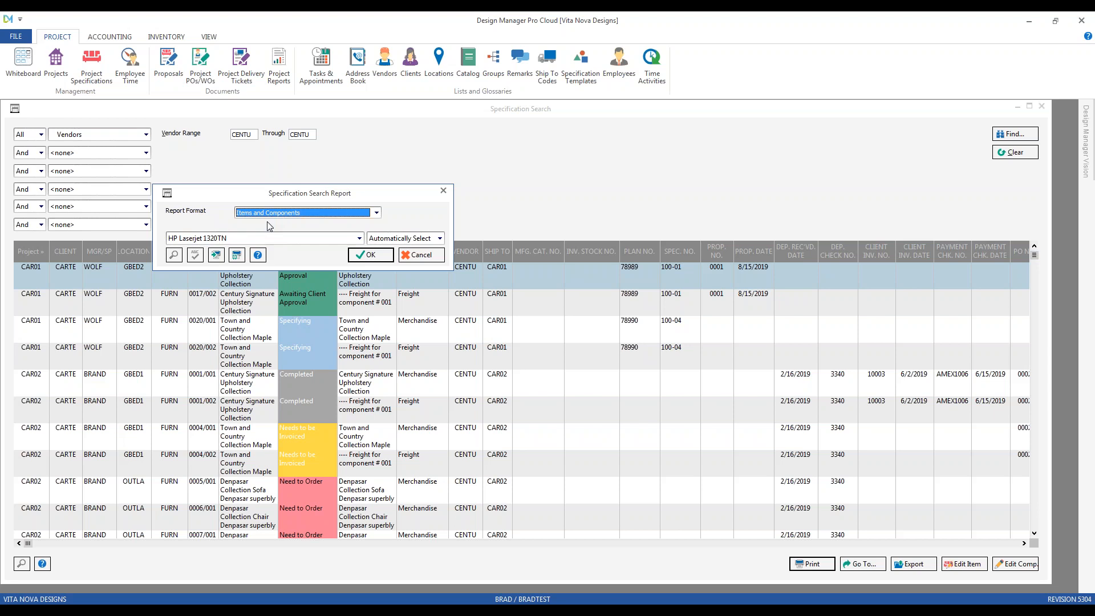
click(372, 255)
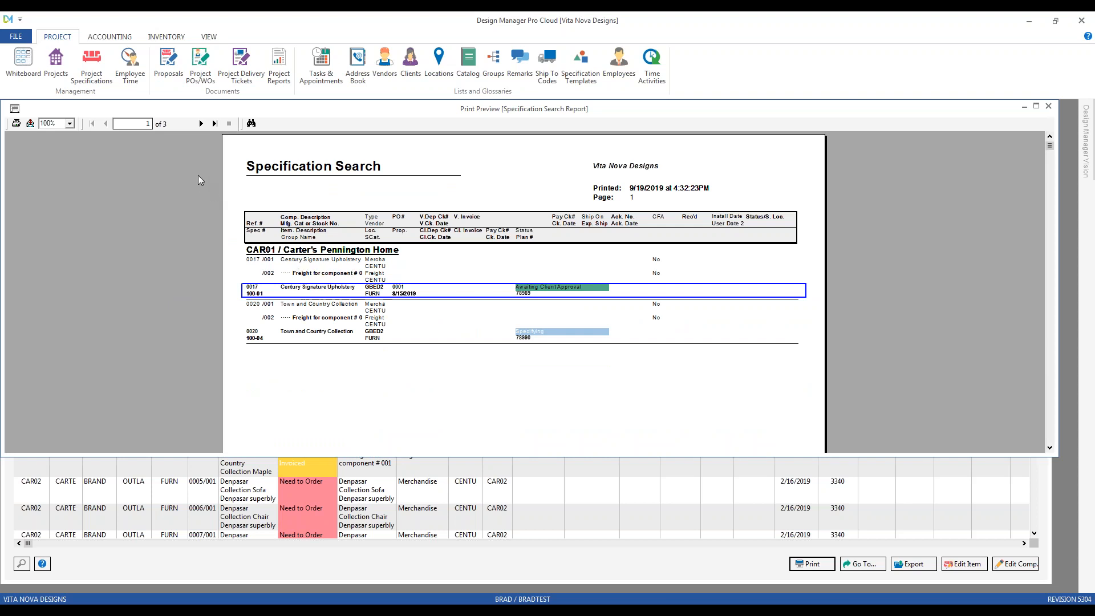
Enlarge the report preview to 150%, review page 2 in a taller window, and close the preview.
click(69, 123)
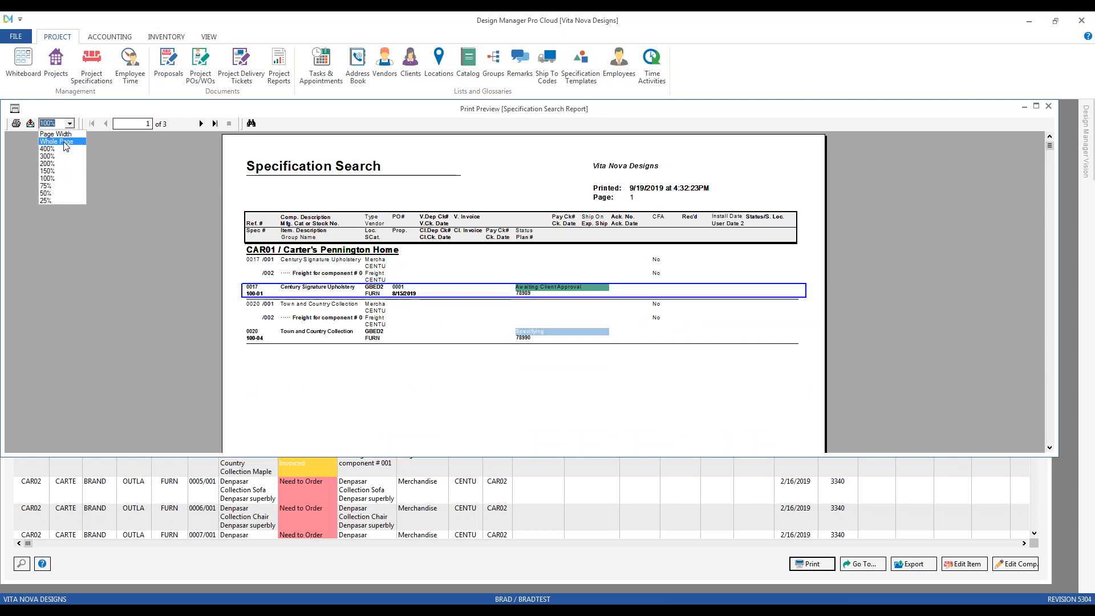
click(56, 173)
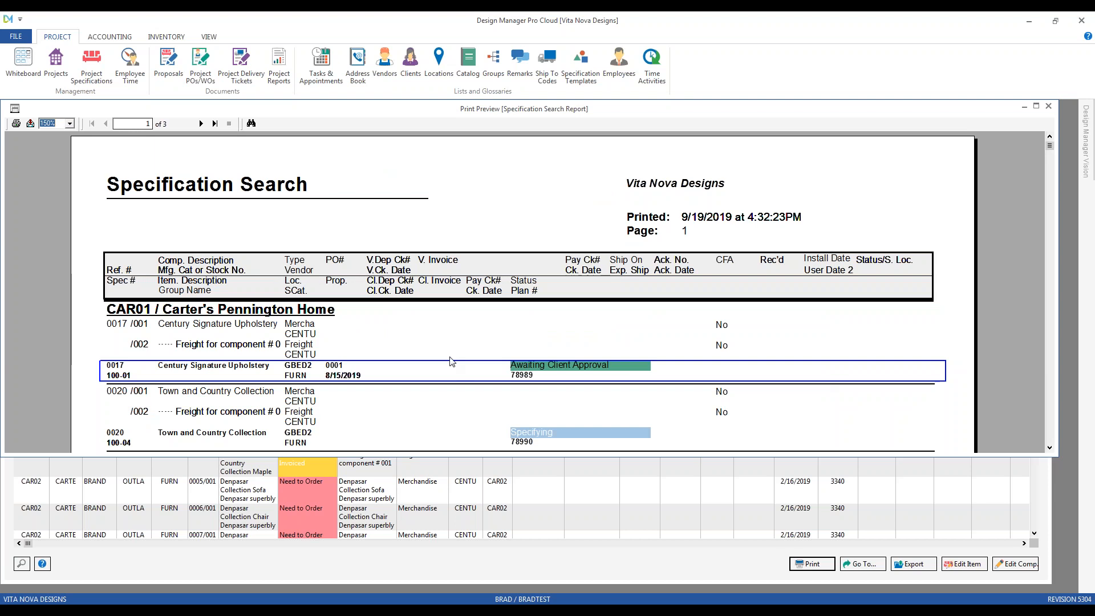
click(201, 123)
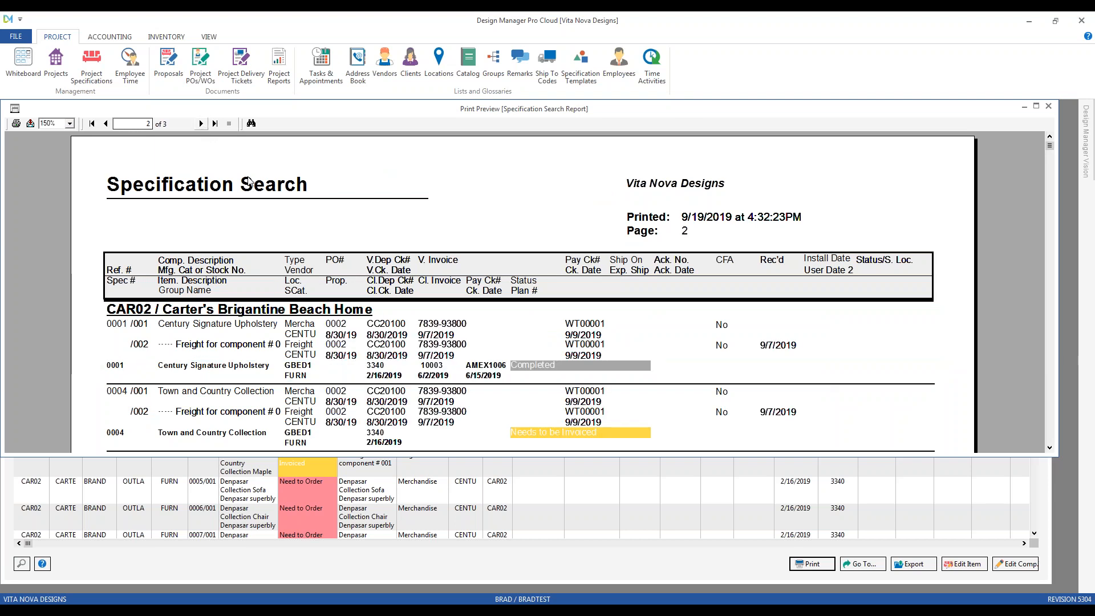
drag(597, 456, 597, 518)
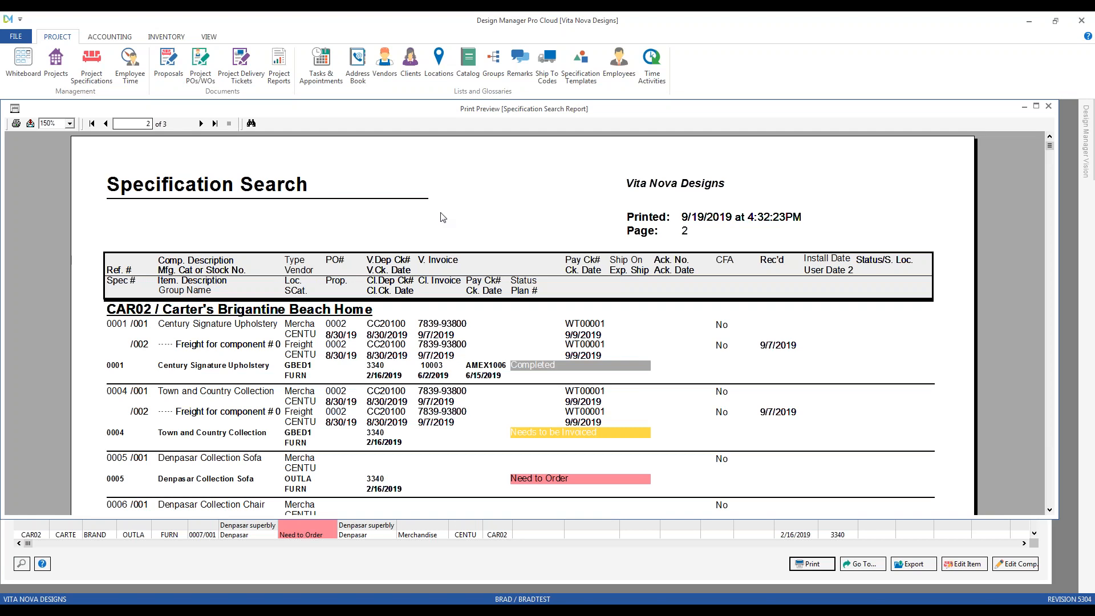
click(1048, 107)
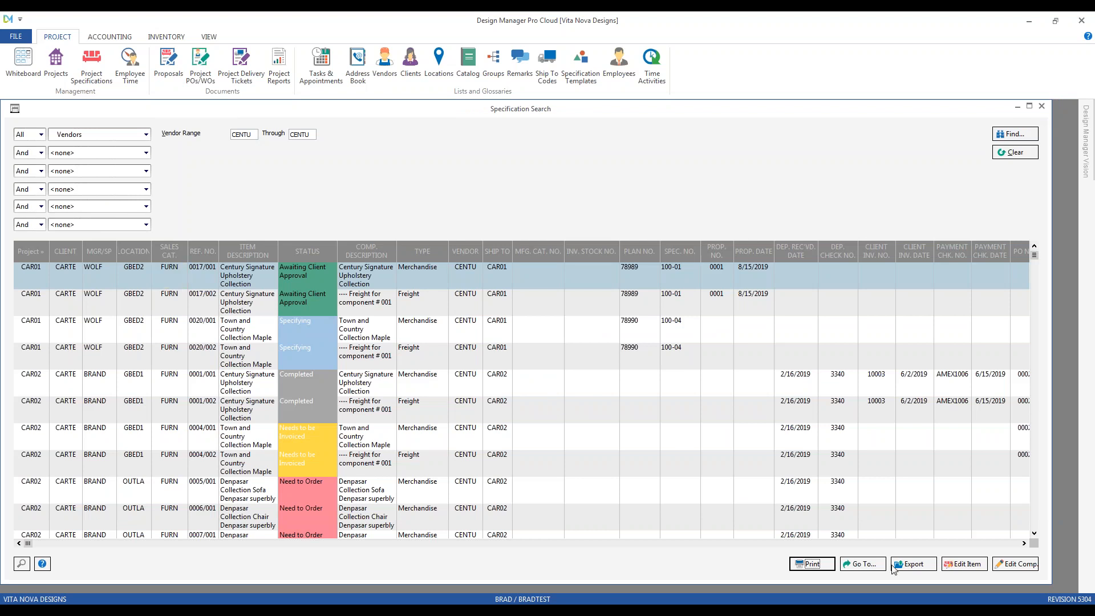
Review the available formats for the Specification Search Report and cancel the report.
click(815, 565)
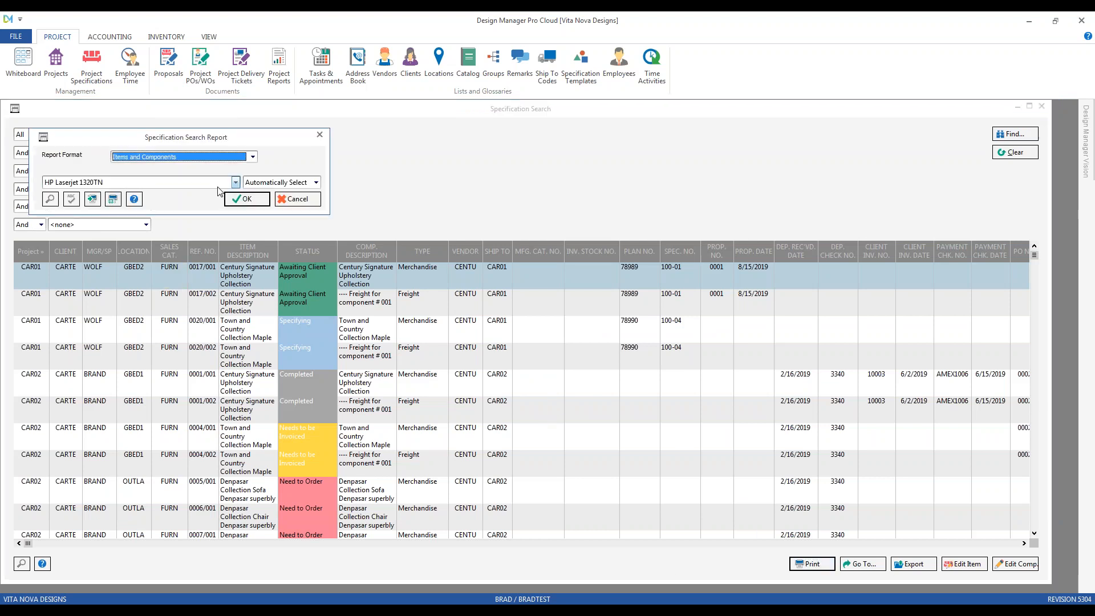
click(254, 157)
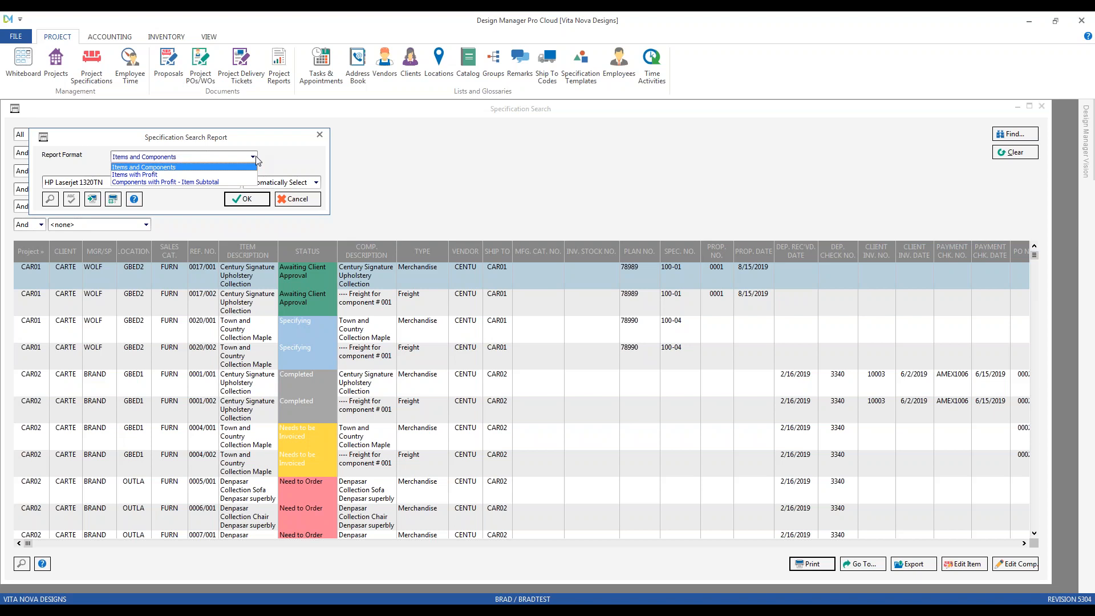
click(285, 198)
click(288, 199)
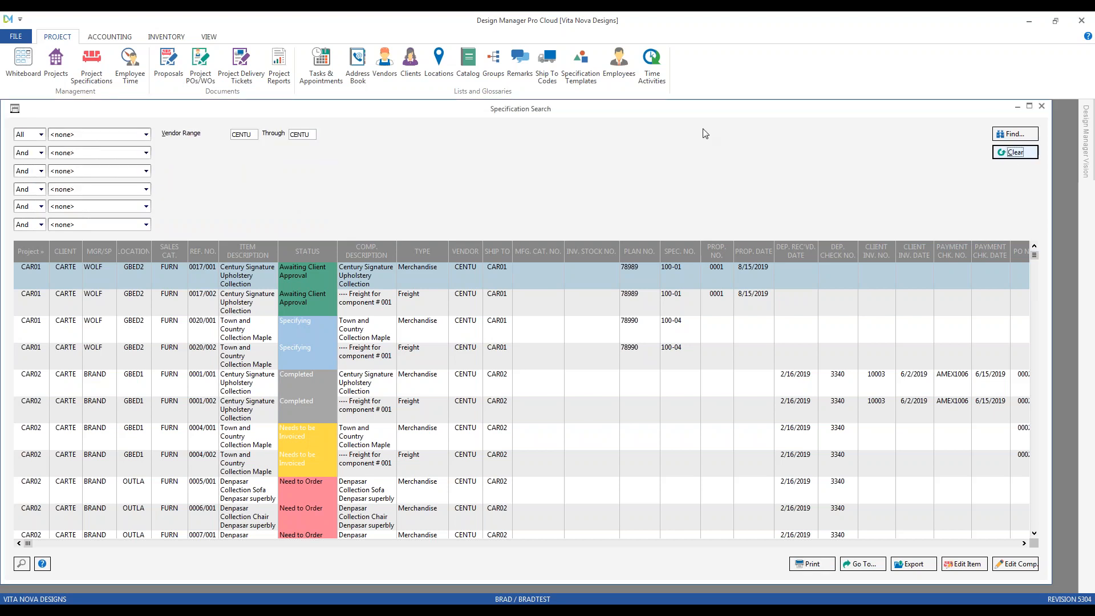
Clear the current search and set the first criterion to Sales Categories.
click(1015, 152)
click(146, 134)
scroll(133, 176, down, 3)
scroll(127, 175, up, 1)
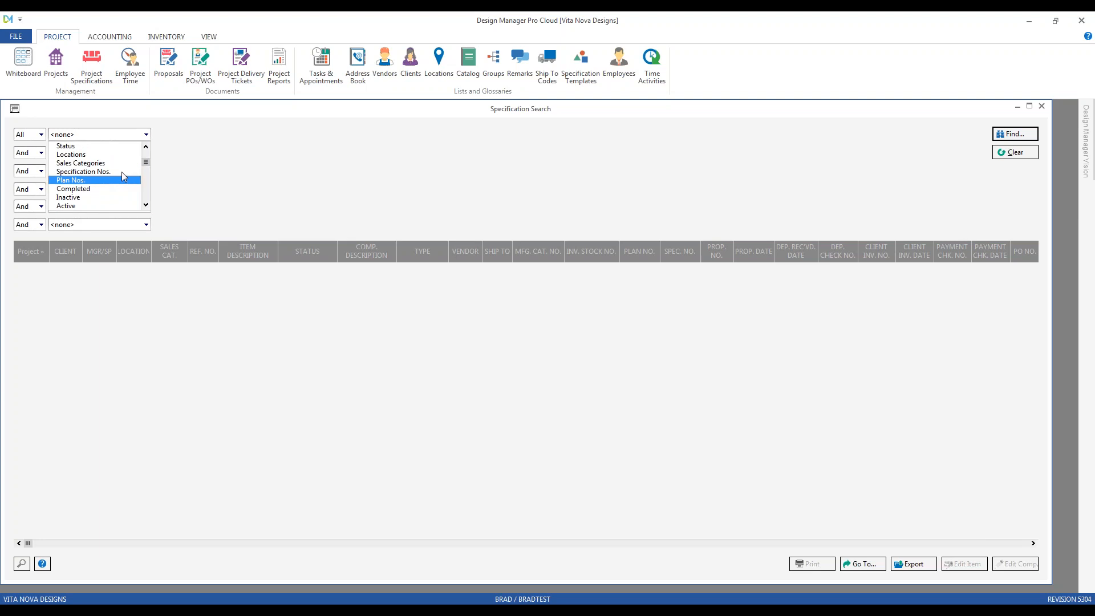
click(124, 164)
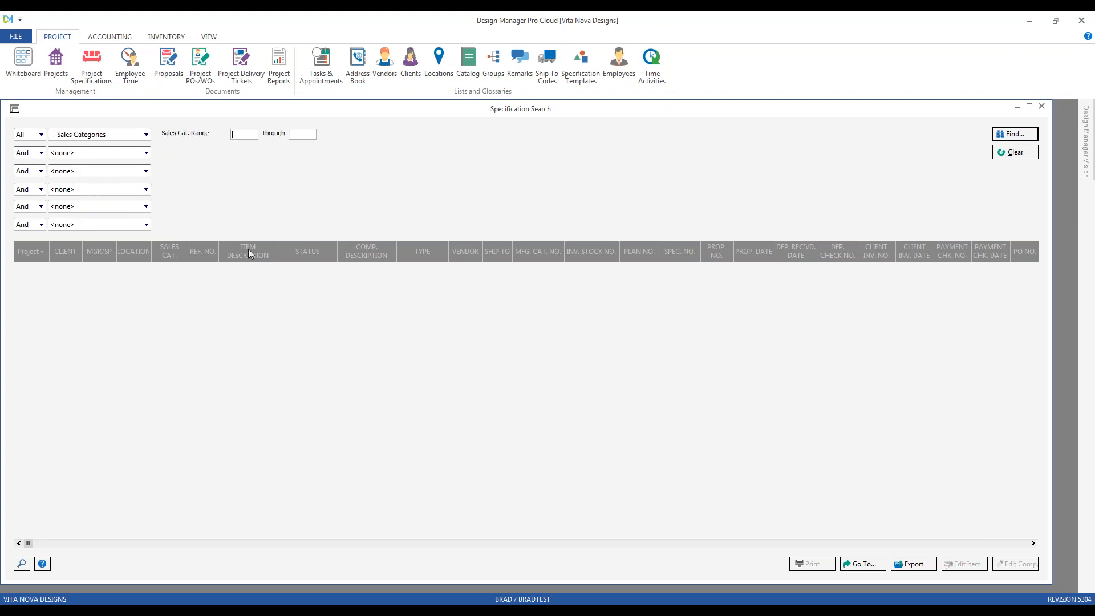
Set the sales category range from WALLS through WALLS and run the search.
text(WALS)
key(Tab)
click(249, 135)
key(BackSpace)
key(BackSpace)
text(LS)
key(Tab)
click(250, 134)
key(BackSpace)
key(BackSpace)
text(LLS)
key(Tab)
text(WALLS)
key(Return)
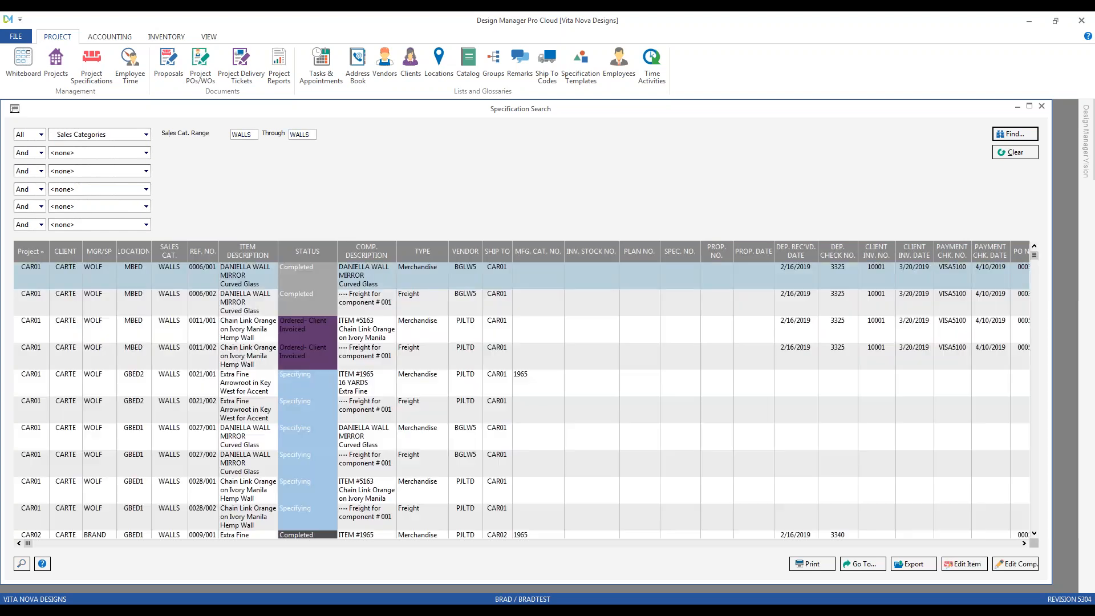
Preview the Specification Search Report in the Items with Profit format.
click(801, 564)
click(267, 171)
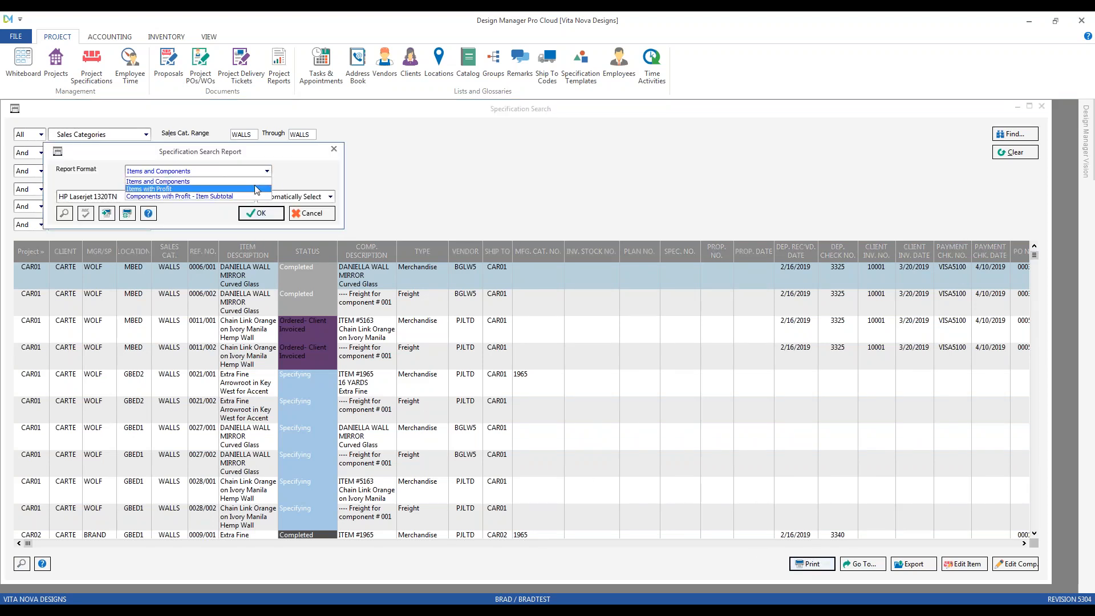
click(256, 189)
click(261, 214)
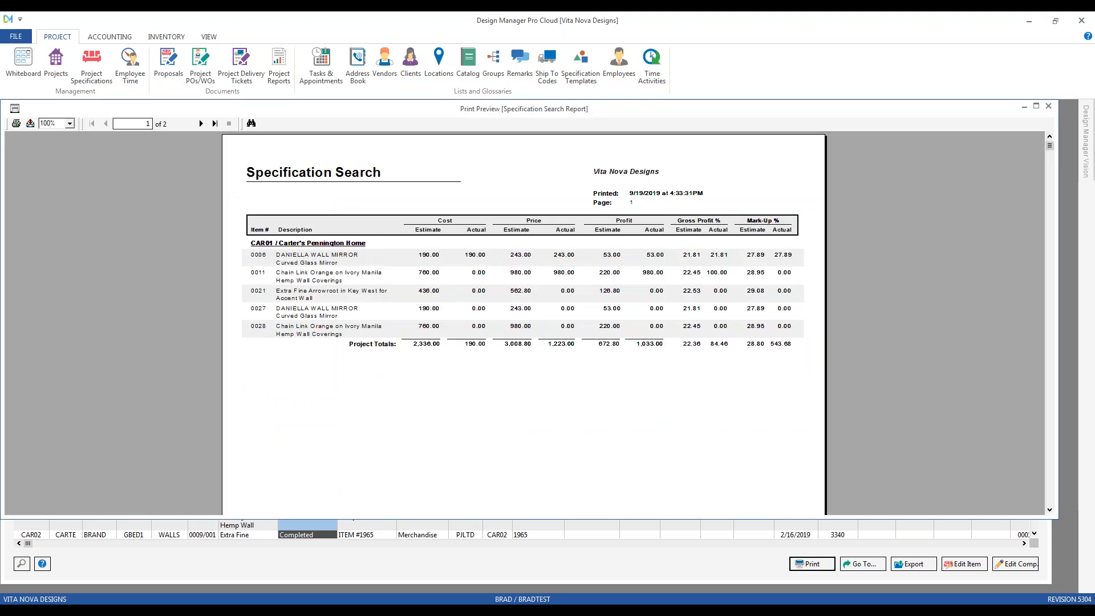
Enlarge the Items with Profit preview to 150%, review the estimated and actual cost and price columns through page 2, and close the preview.
click(69, 124)
click(56, 168)
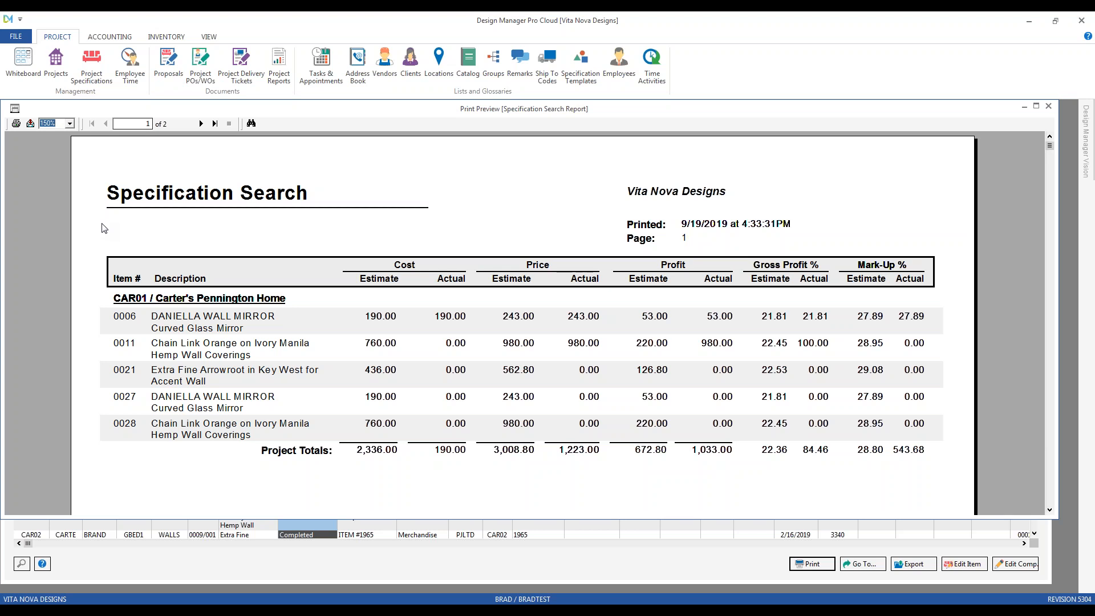
click(405, 267)
click(530, 266)
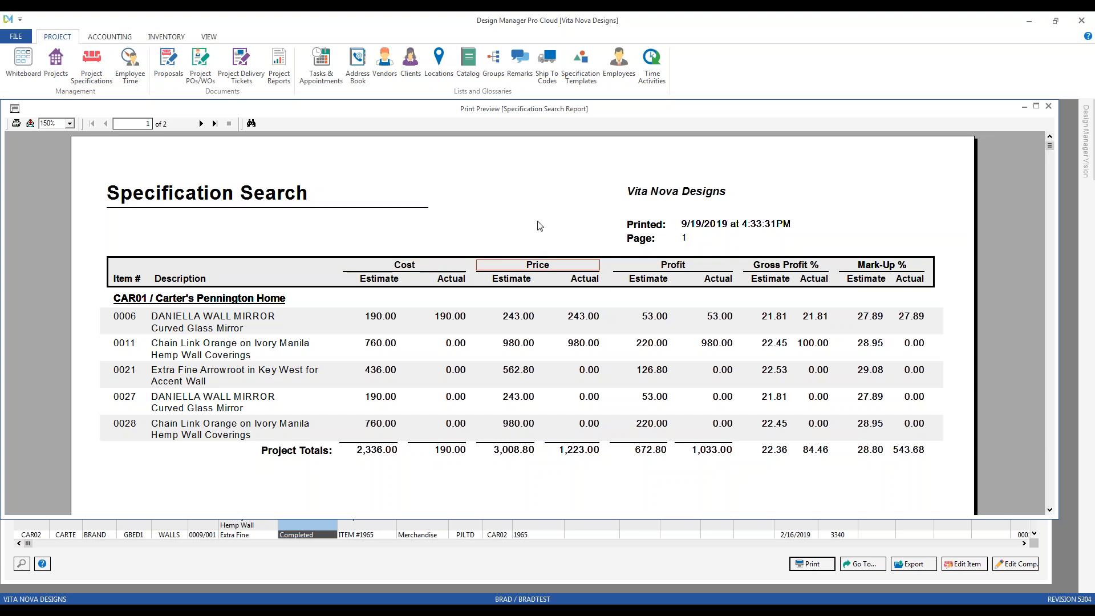
click(399, 284)
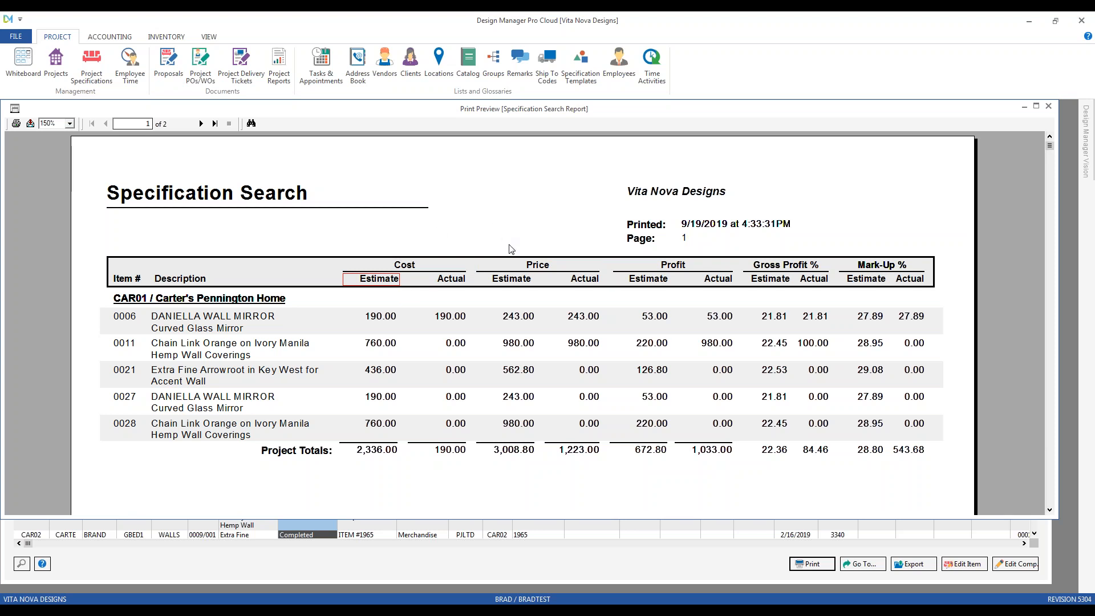
click(511, 282)
click(456, 315)
click(201, 123)
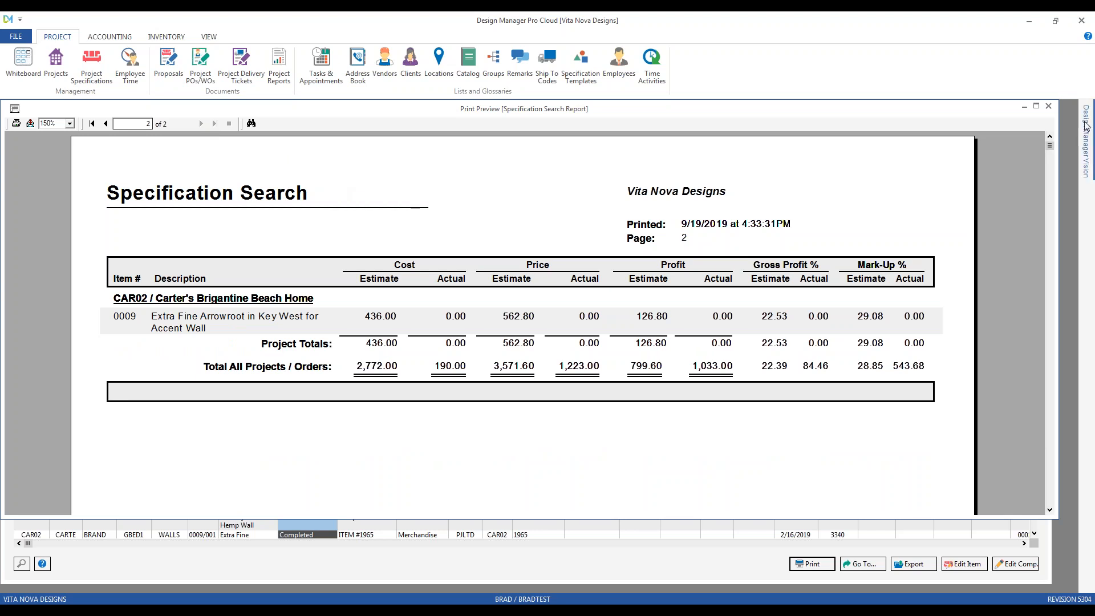
click(1048, 106)
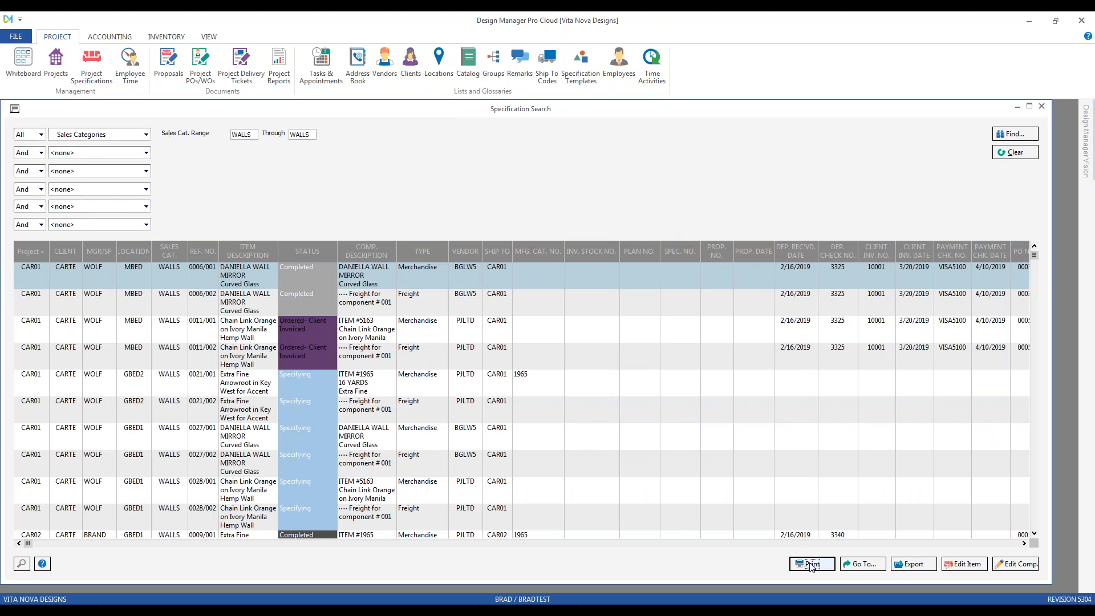
Preview the Specification Search Report in the Components with Profit - Item Subtotal format.
click(294, 199)
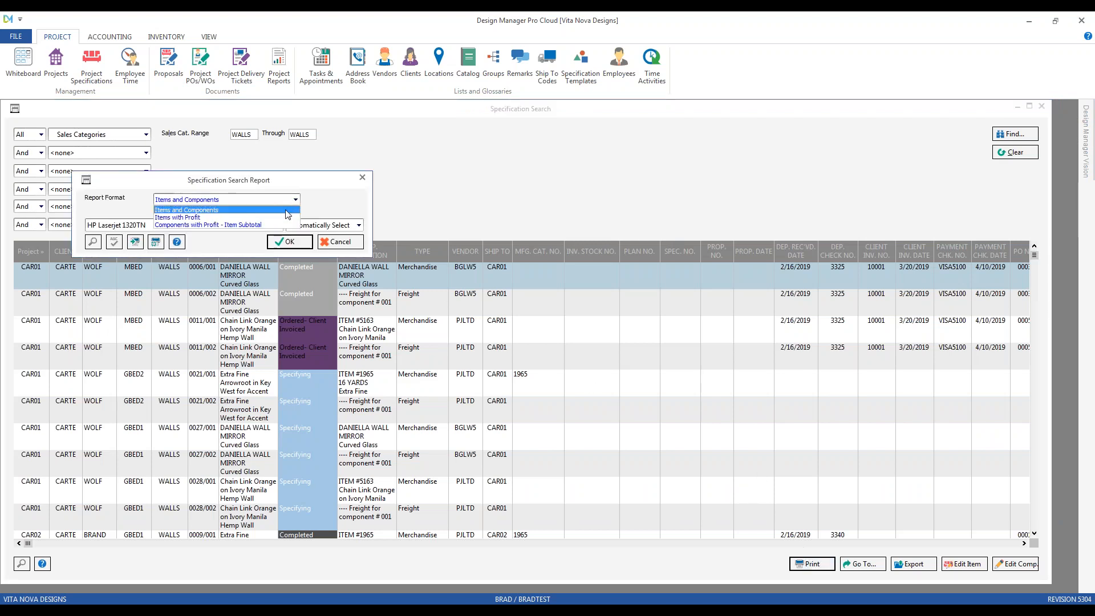
click(245, 224)
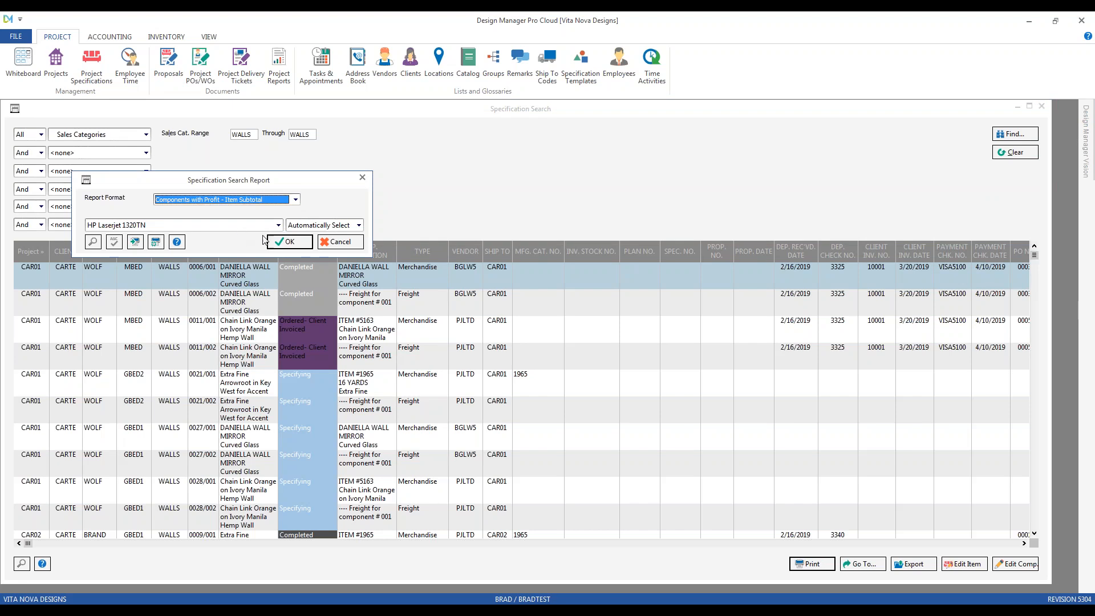
click(290, 241)
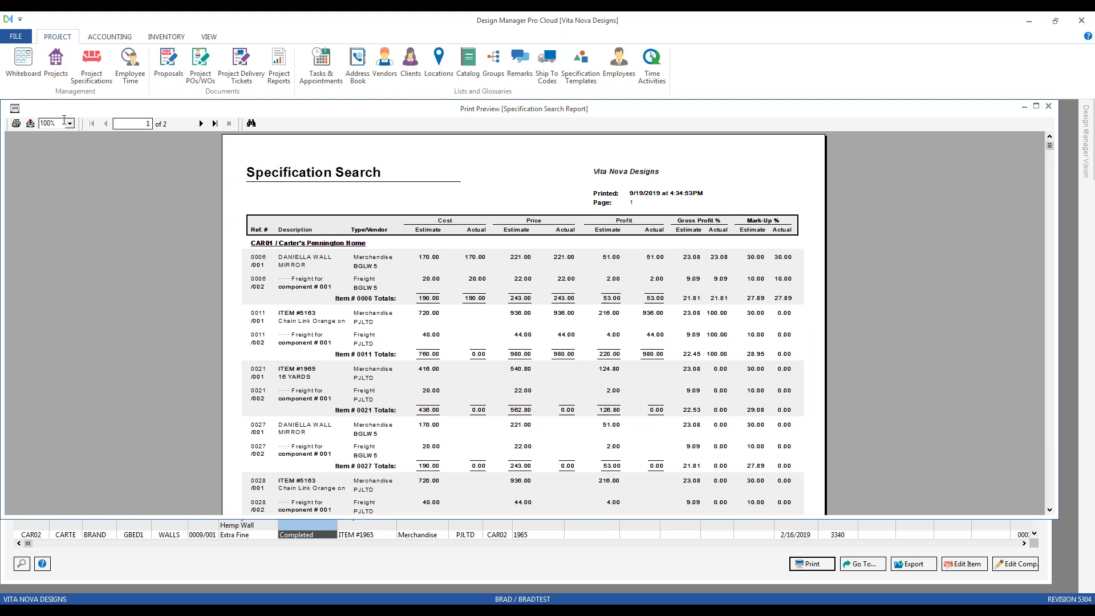
Enlarge the component report to 150% and review the merchandise and freight lines and item totals of item 0006.
click(64, 120)
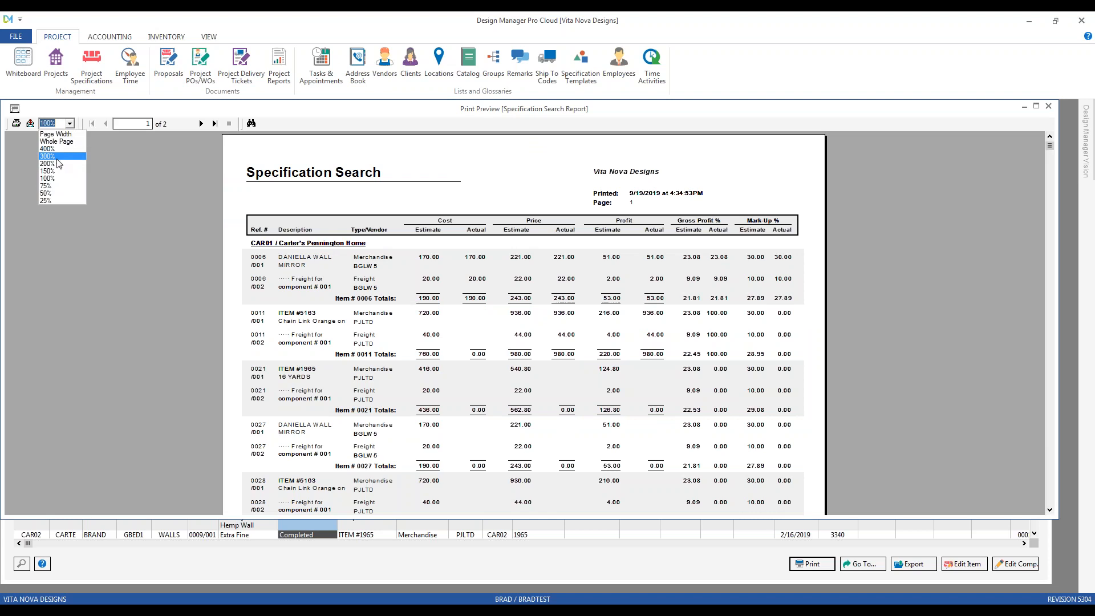
click(54, 150)
click(534, 218)
click(275, 317)
click(284, 356)
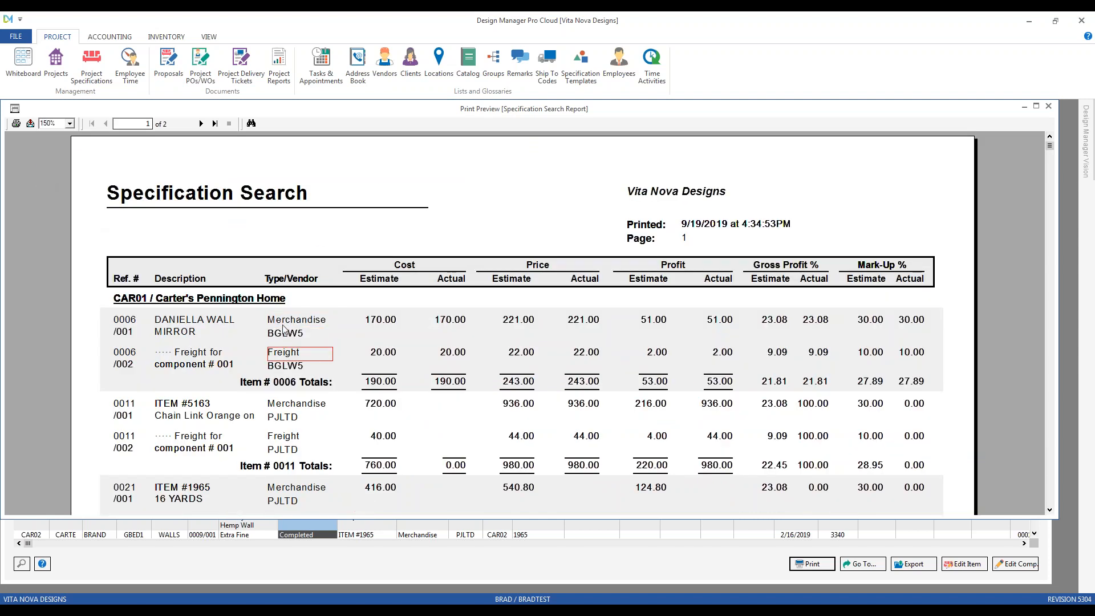
click(316, 383)
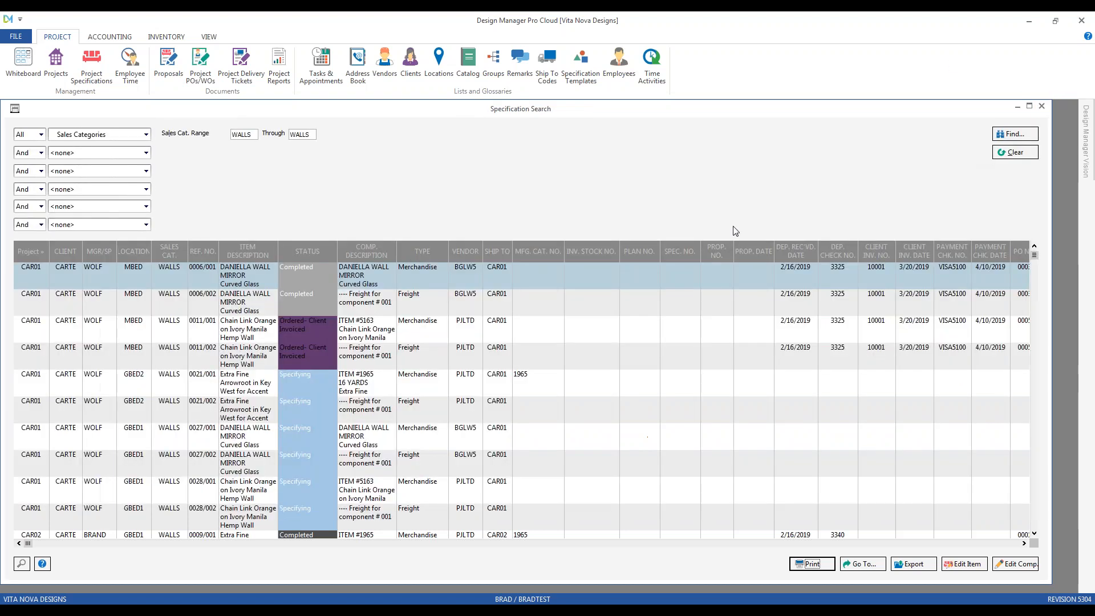
Review the Excel Workbook save options for exporting the search results and cancel the export.
click(912, 565)
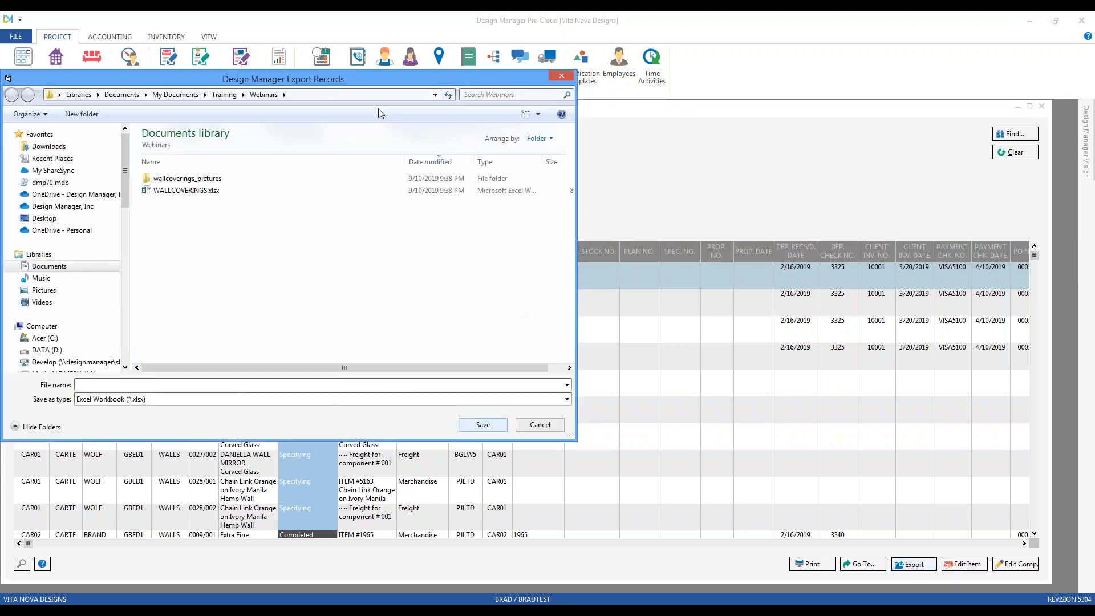
drag(336, 86, 394, 130)
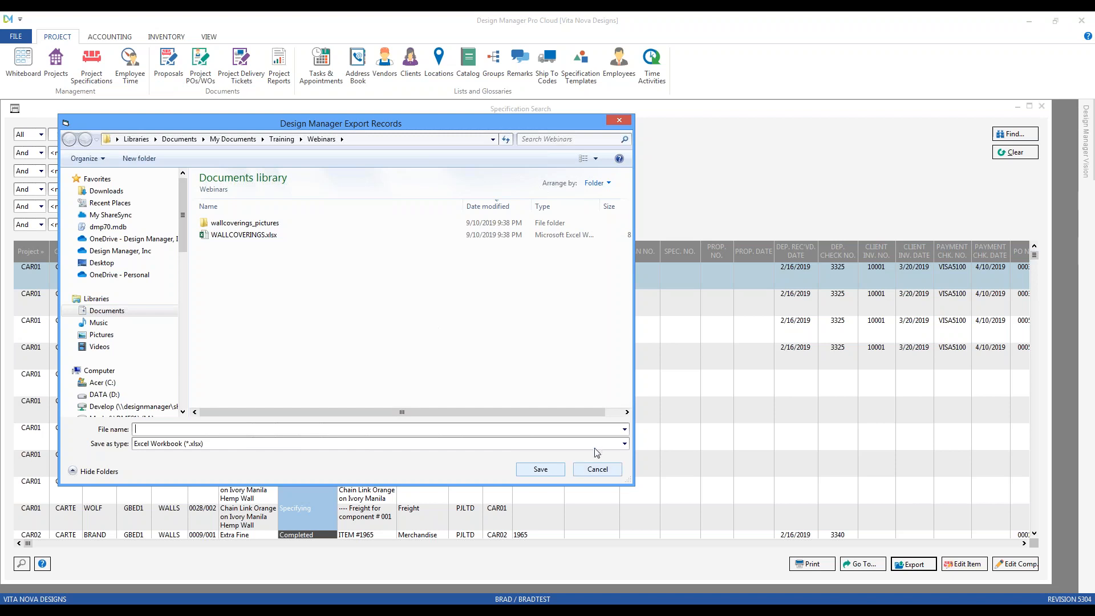
click(608, 469)
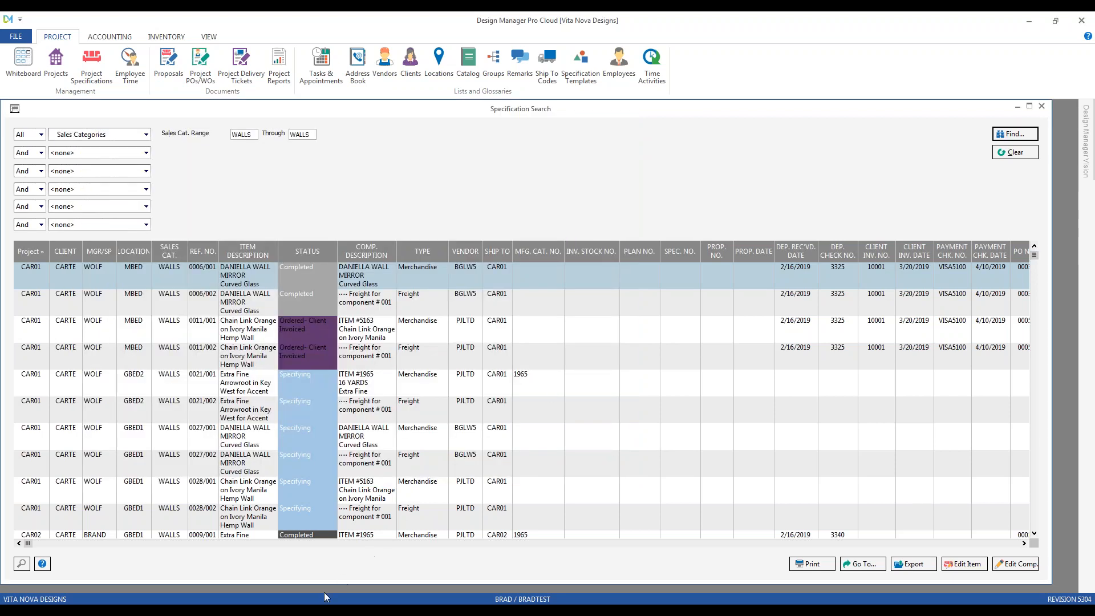
Switch to WALLCOVERINGS.xlsx in Excel and examine the exported columns across to the Image URL fields.
mouse_move(292, 606)
click(298, 564)
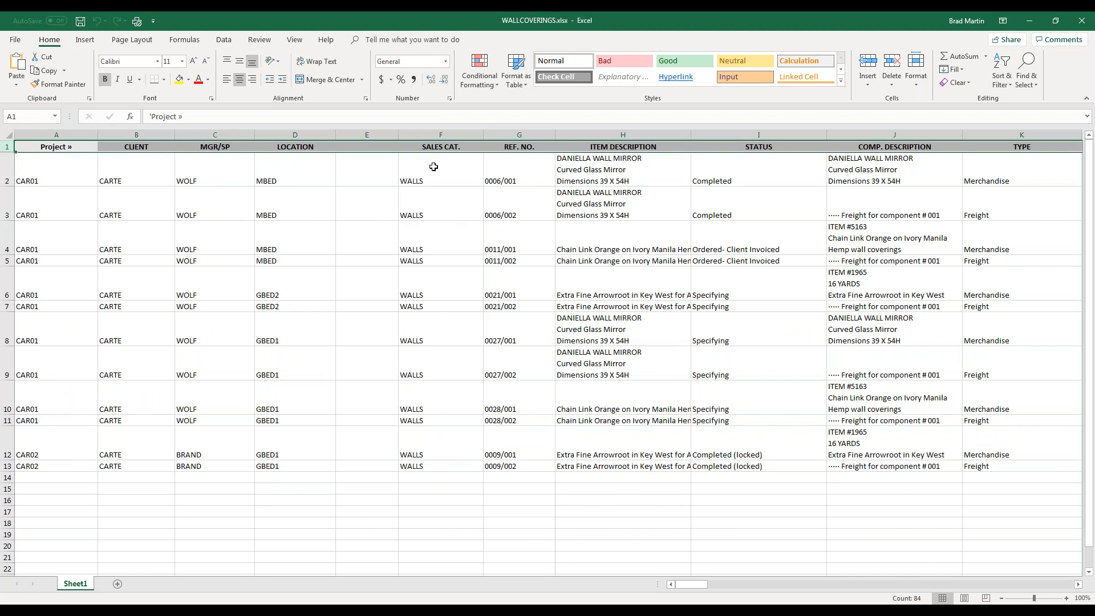
click(1077, 583)
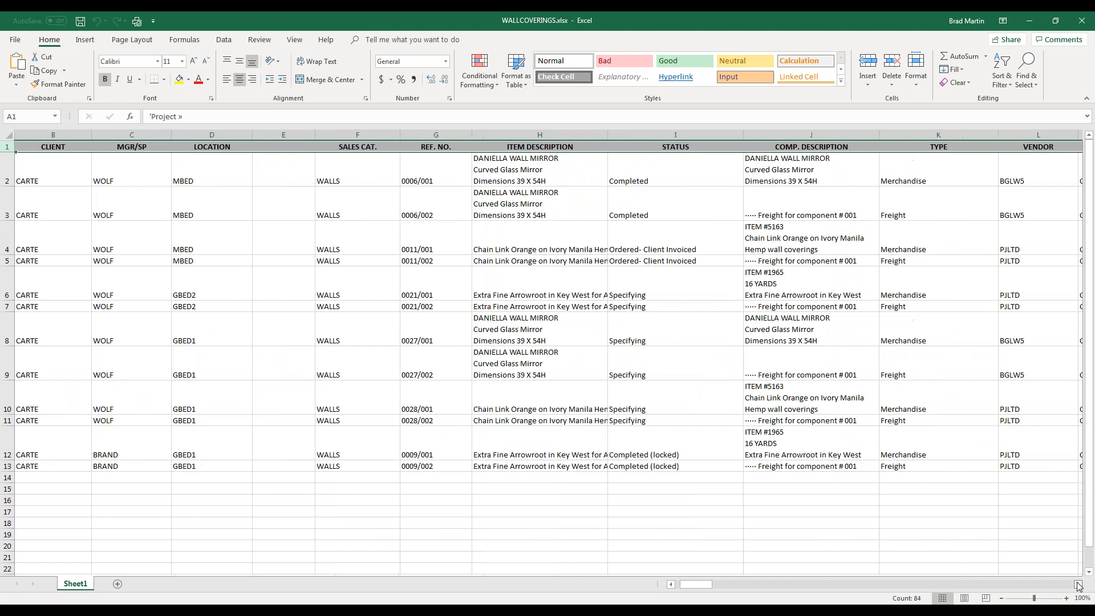
drag(1077, 583, 1078, 583)
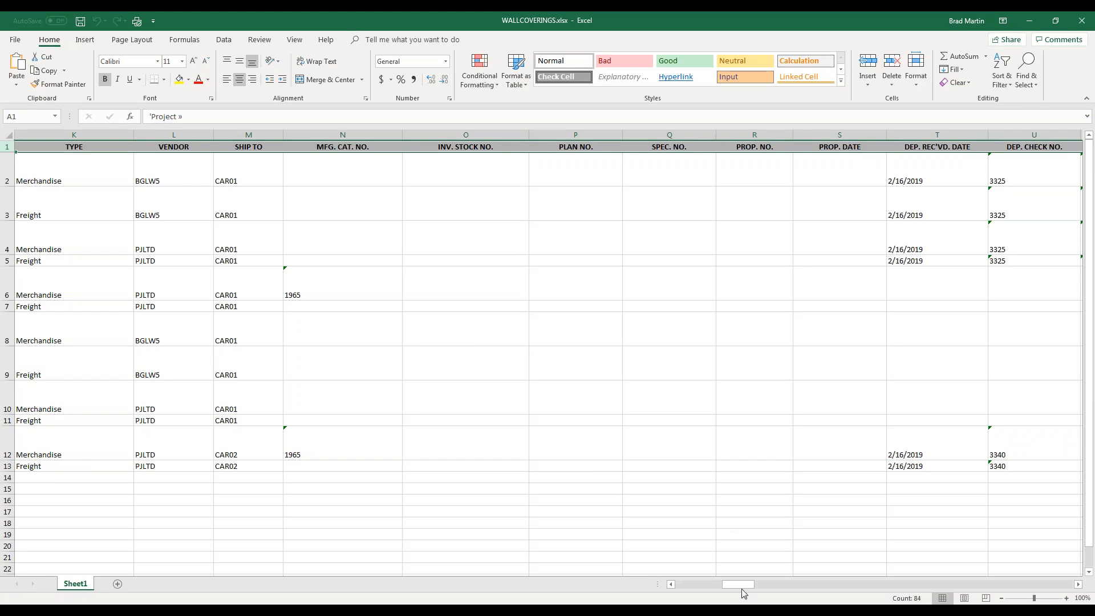
drag(746, 585, 1056, 583)
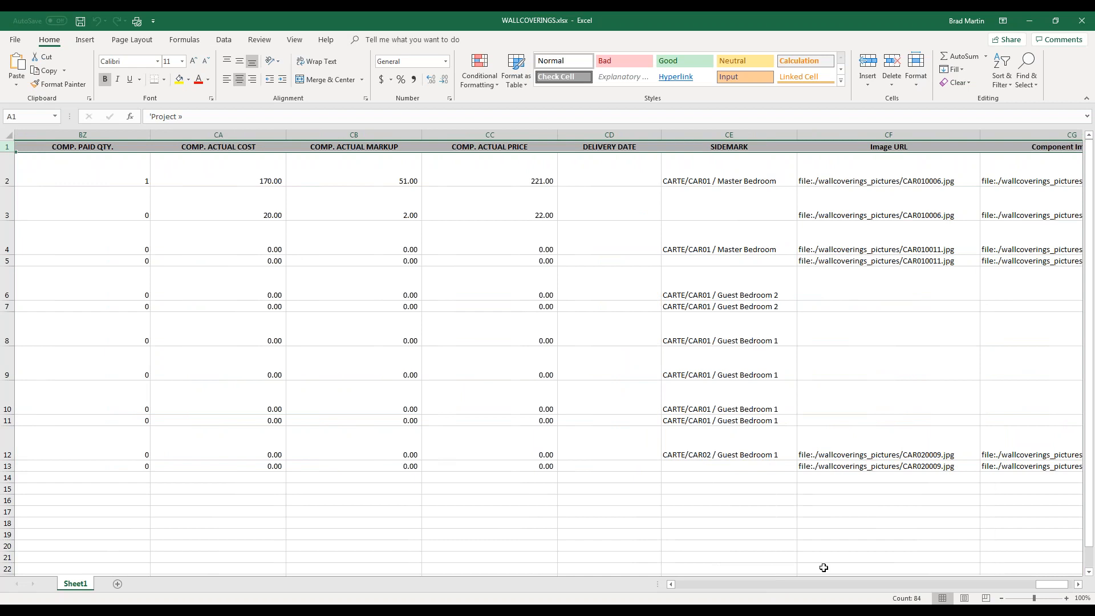
Open the image linked in the first Image URL cell, close the image, and return to Design Manager's Specification Search.
click(888, 168)
double_click(879, 175)
key(Return)
click(875, 175)
click(876, 181)
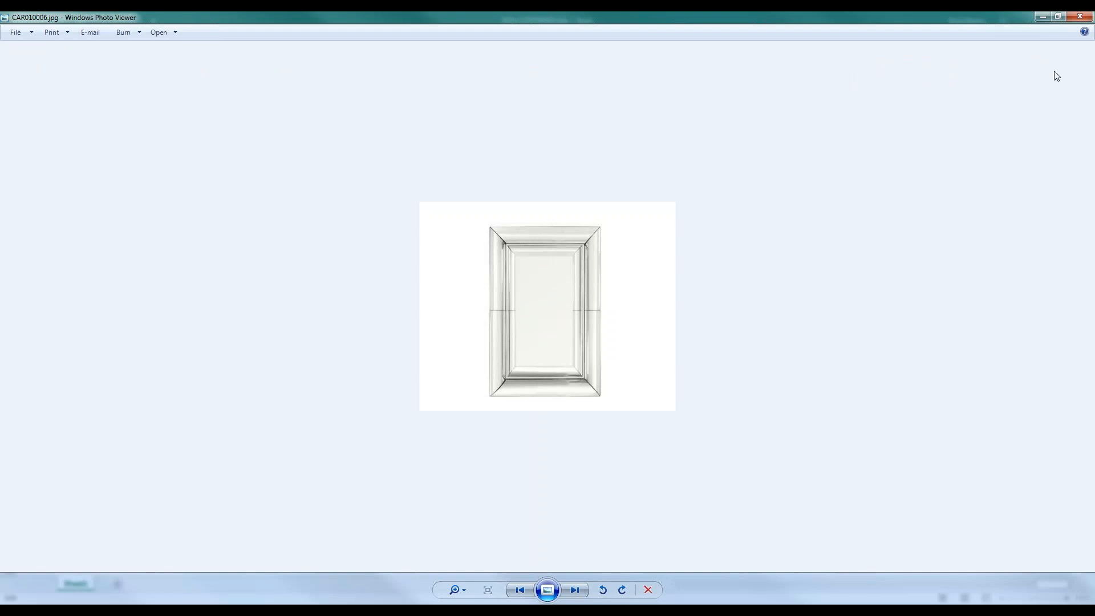
click(1080, 18)
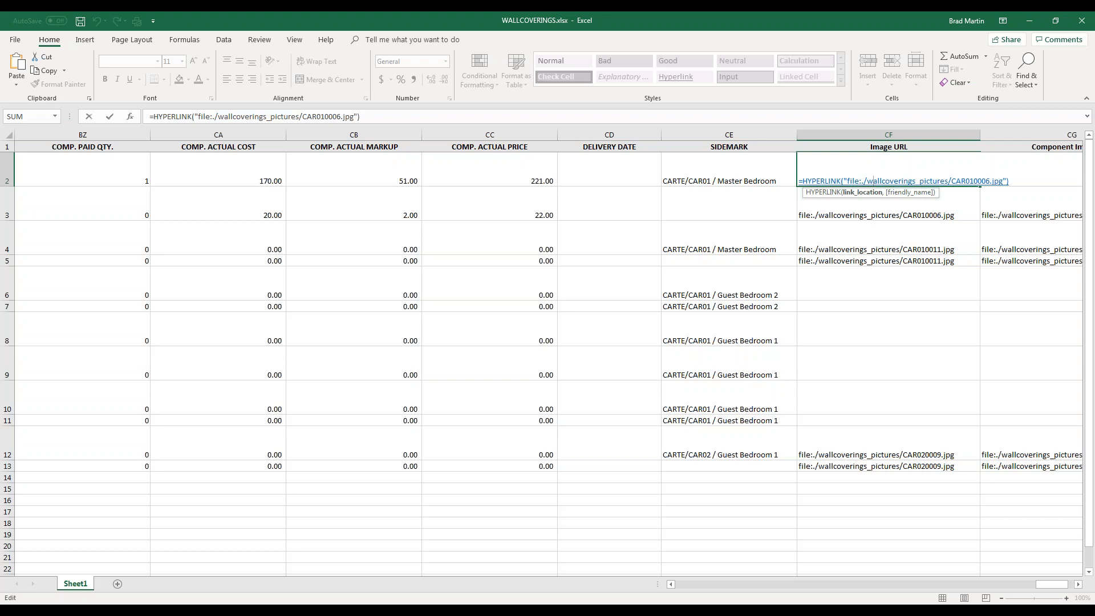
click(1032, 23)
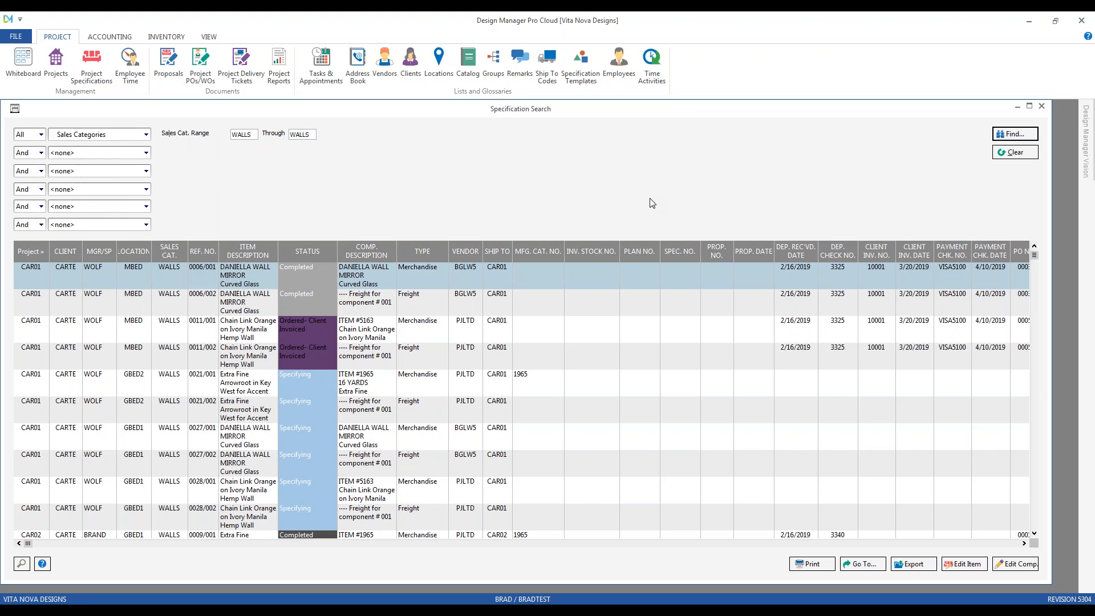
Clear the current search and find items whose descriptions contain "town and country".
click(1012, 152)
click(145, 135)
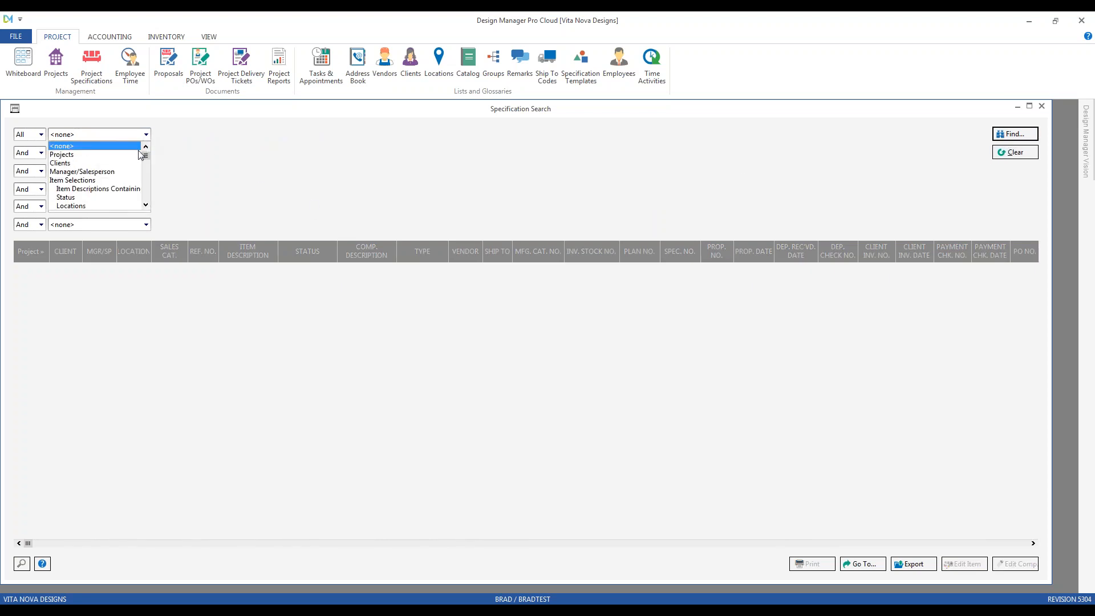
click(133, 188)
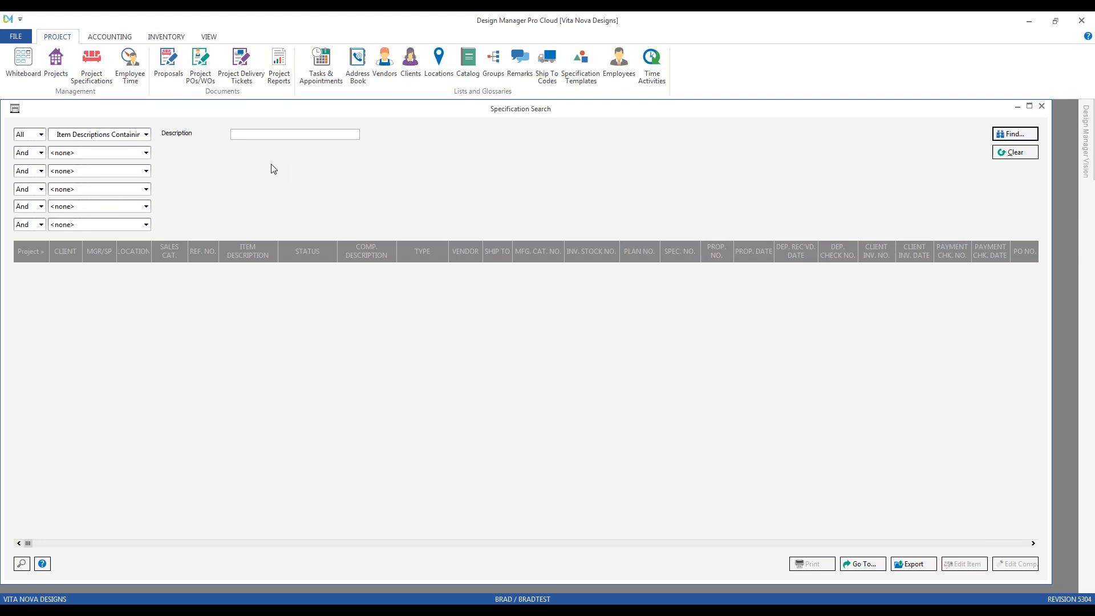
text(town and country)
key(Return)
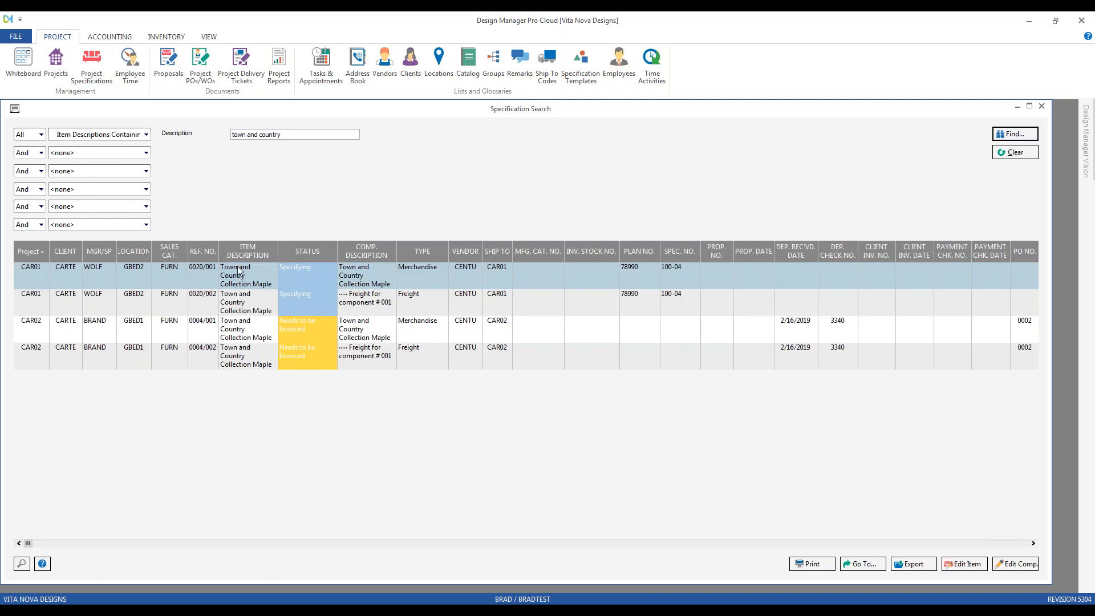
Review the item descriptions of the matching components in projects CAR01 and CAR02.
click(244, 300)
click(244, 328)
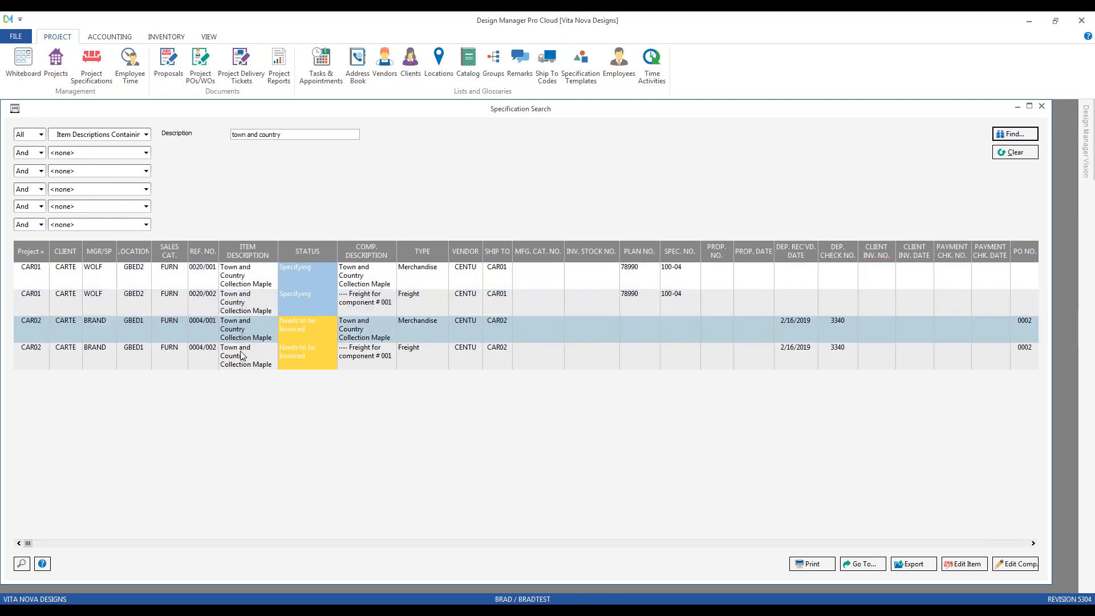
click(241, 354)
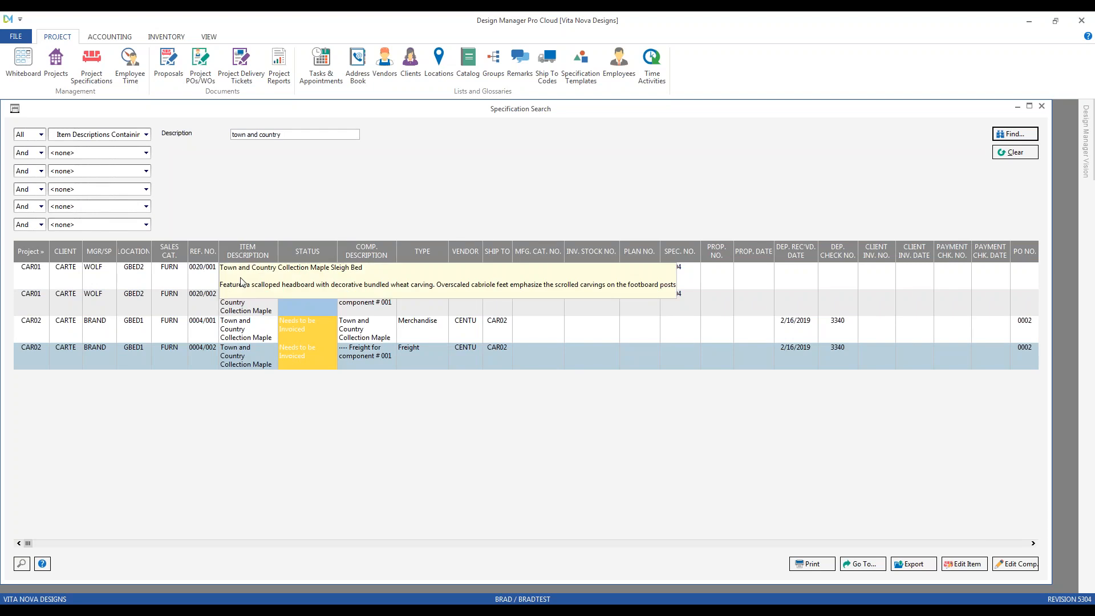
click(248, 251)
click(611, 354)
Go to the CAR01 Town and Country item 0020/001 in its project's Tree View and copy the item.
click(261, 287)
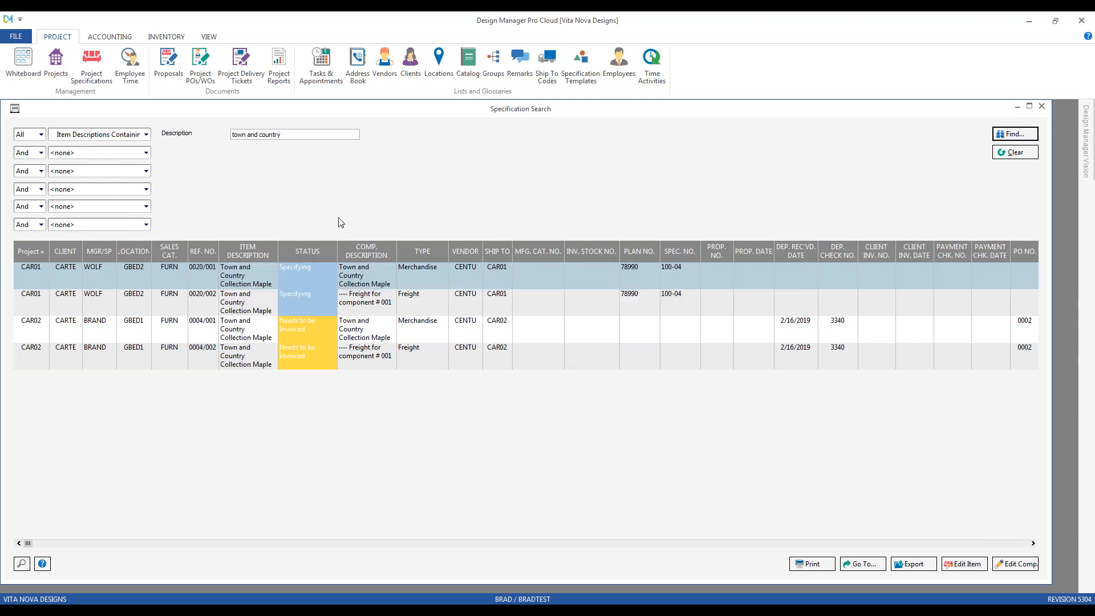
click(862, 564)
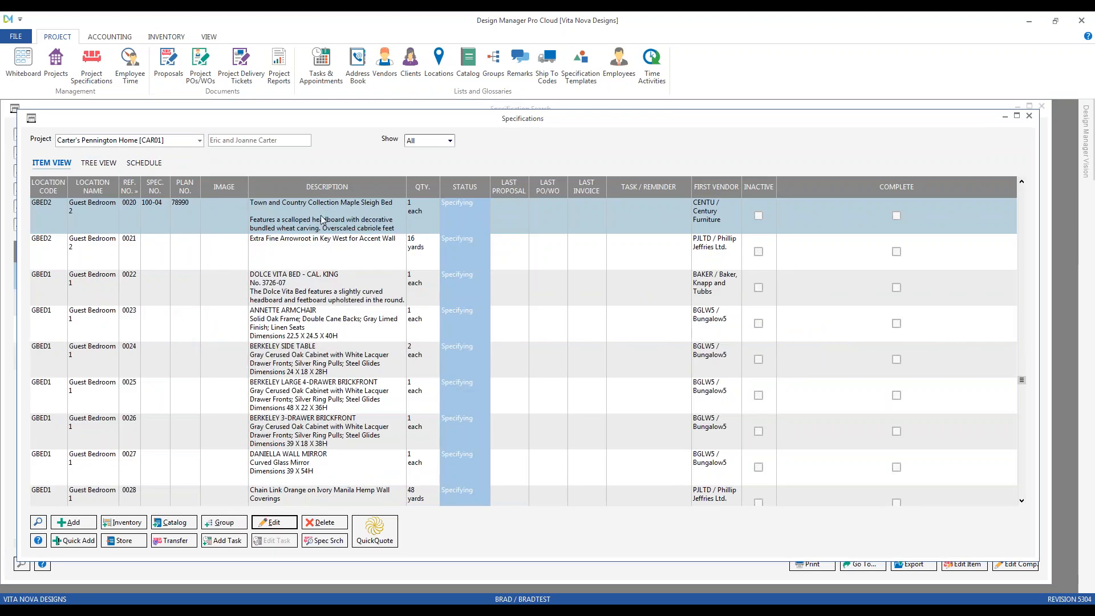
click(97, 162)
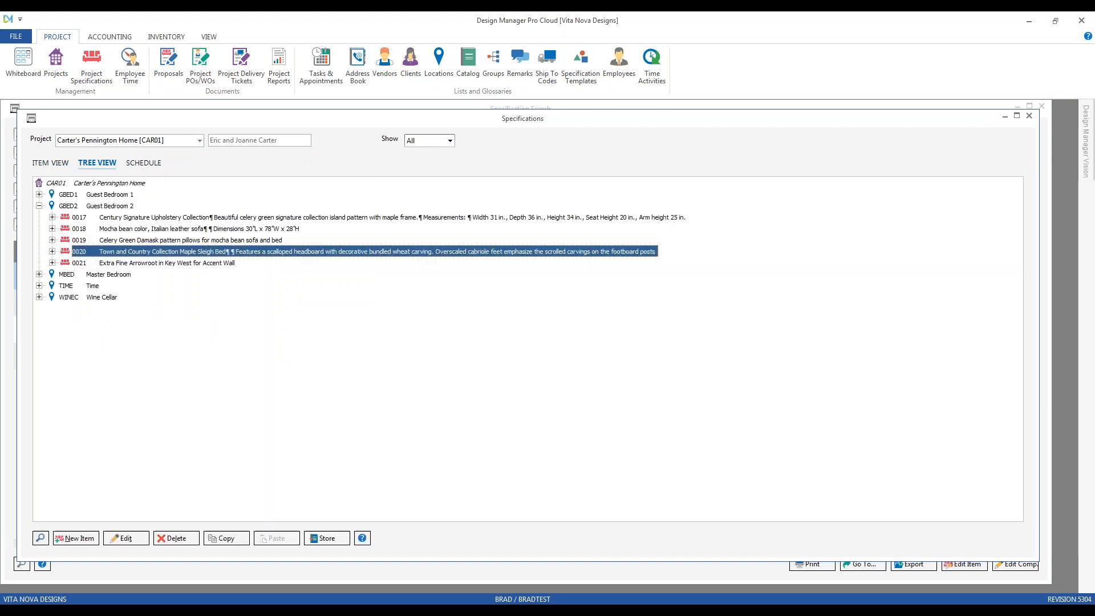
click(239, 539)
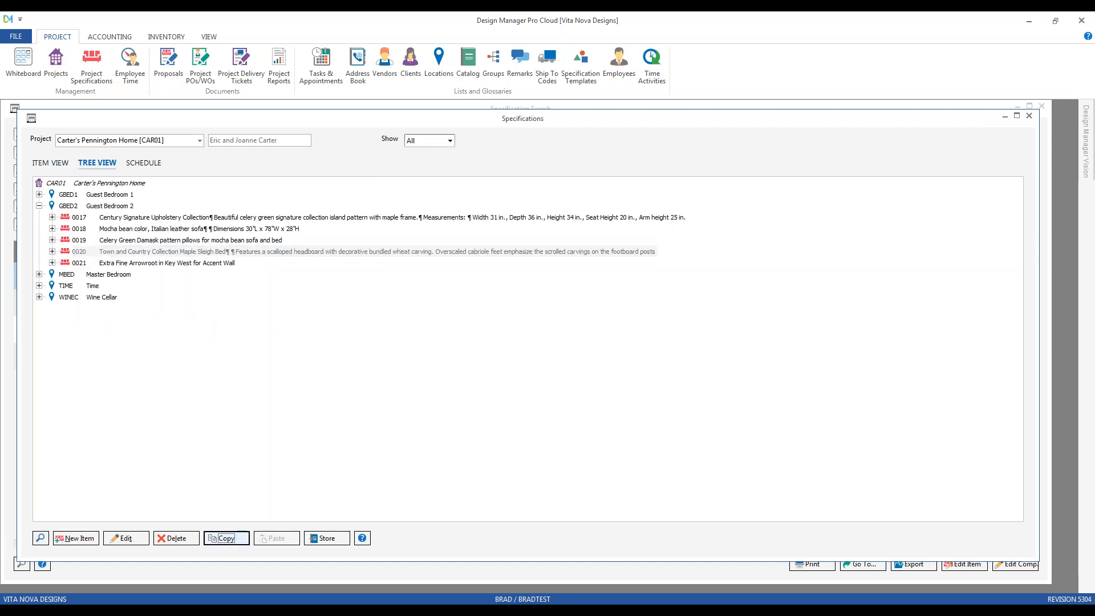
Switch the Specifications window to project HIL01.
click(139, 145)
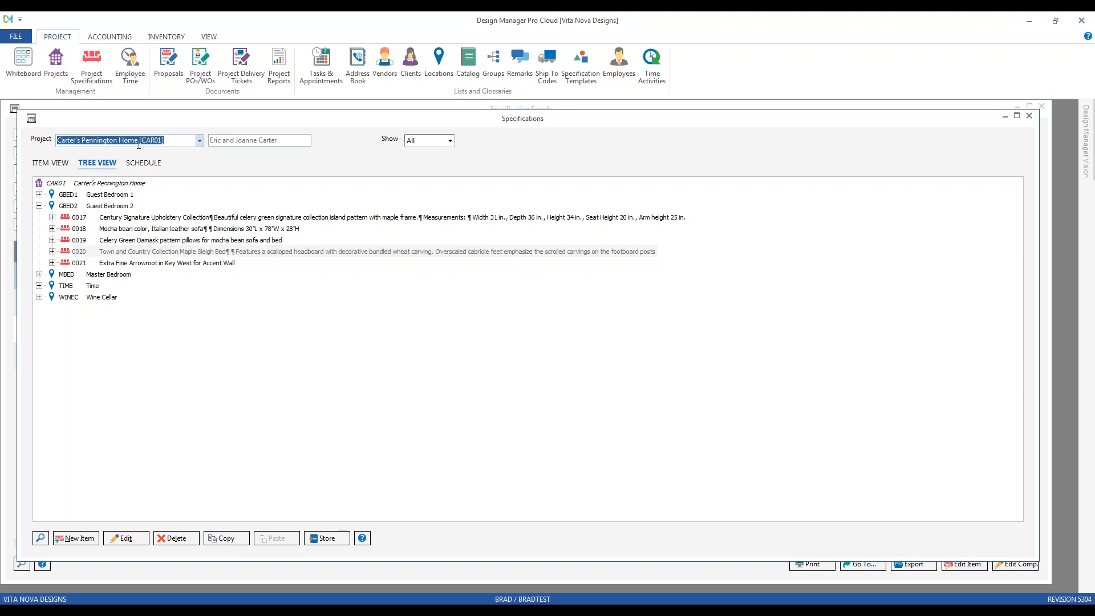
text(a)
key(BackSpace)
text(h)
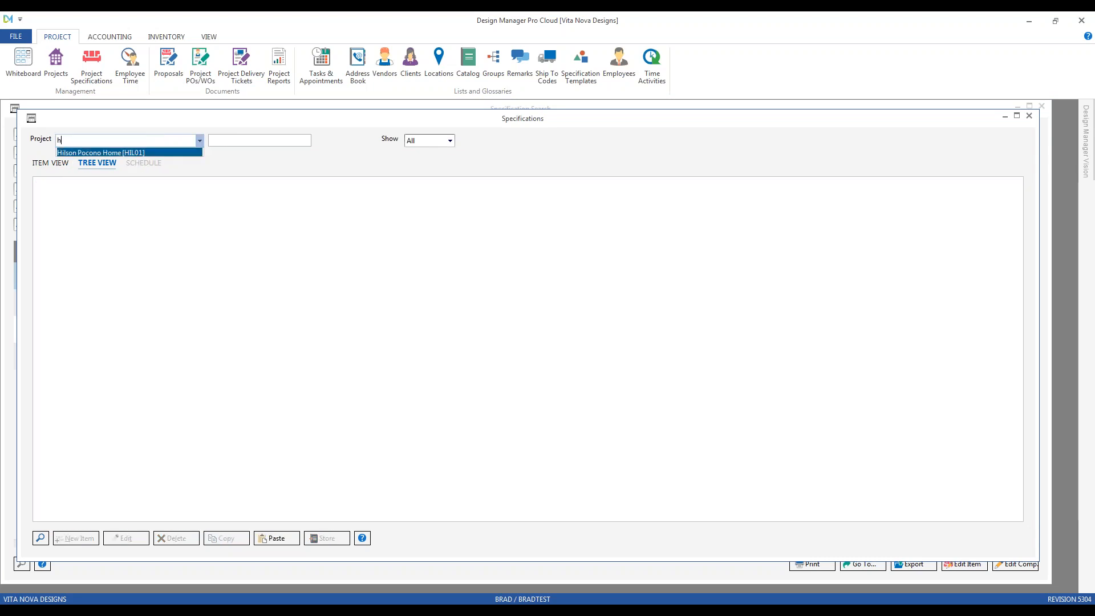
click(136, 152)
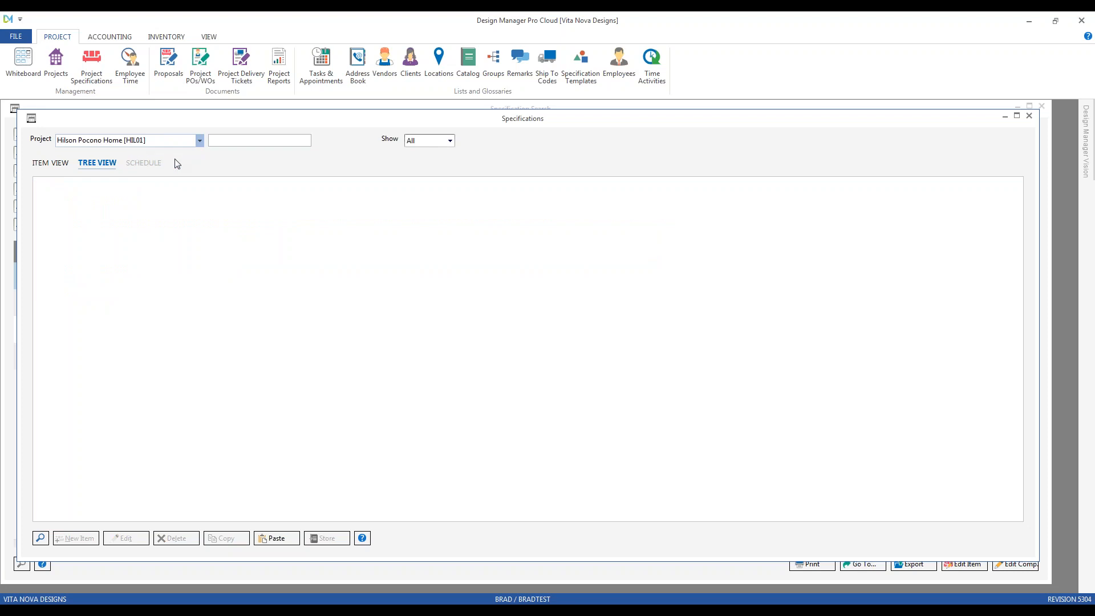
Paste the copied item into Guest Bedroom 2 of HIL01, accept the budget warning, and close the Specifications window.
click(110, 194)
click(278, 541)
click(612, 355)
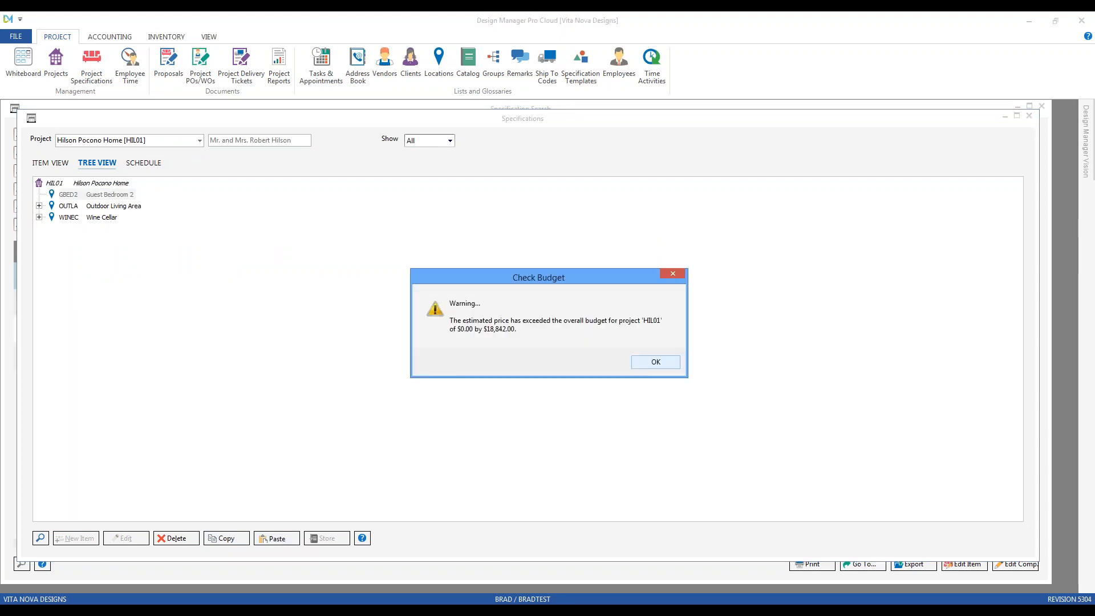
click(654, 364)
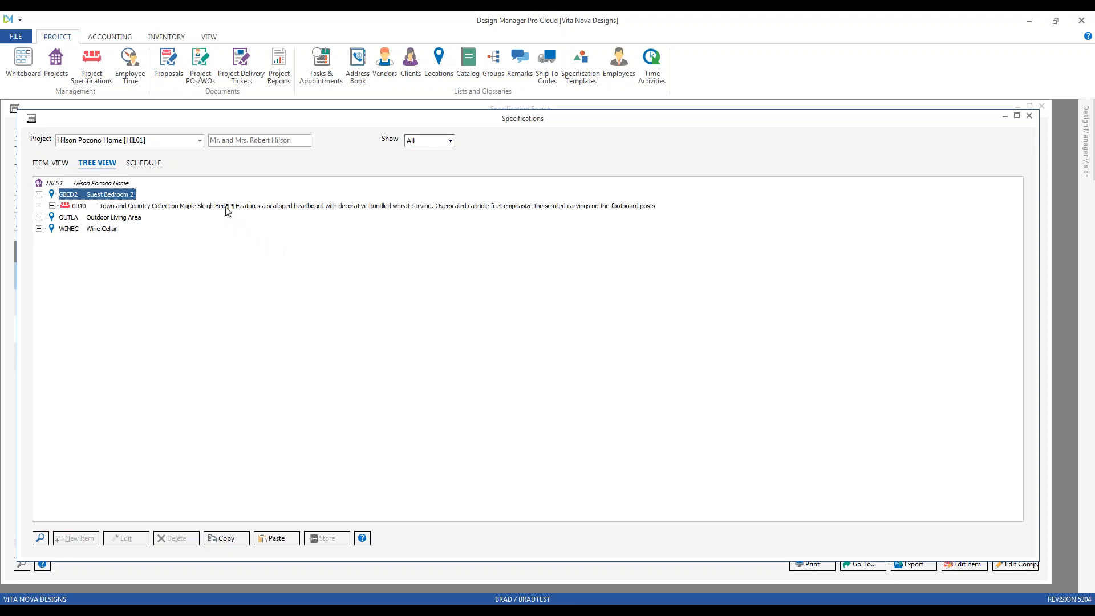
click(227, 206)
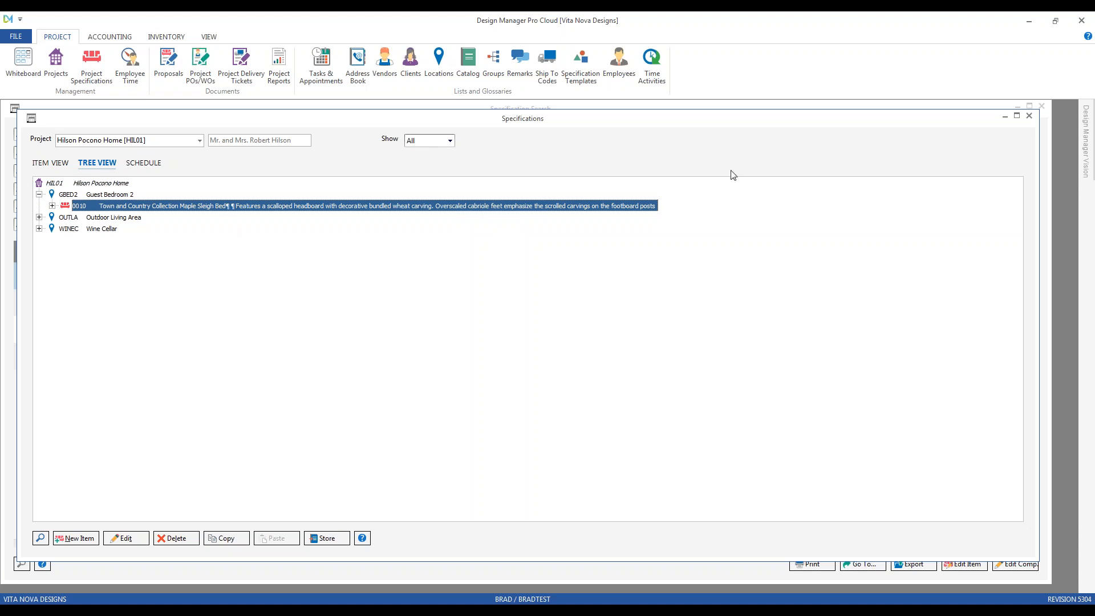
click(1028, 116)
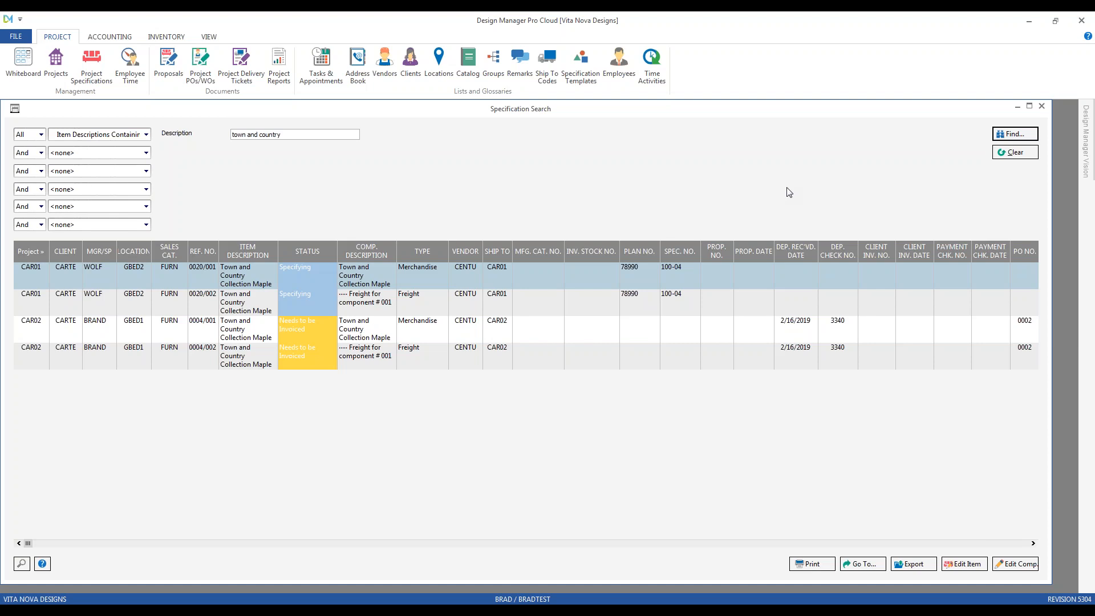
Clear the current search and set the first criterion to item descriptions containing "chair".
click(1002, 154)
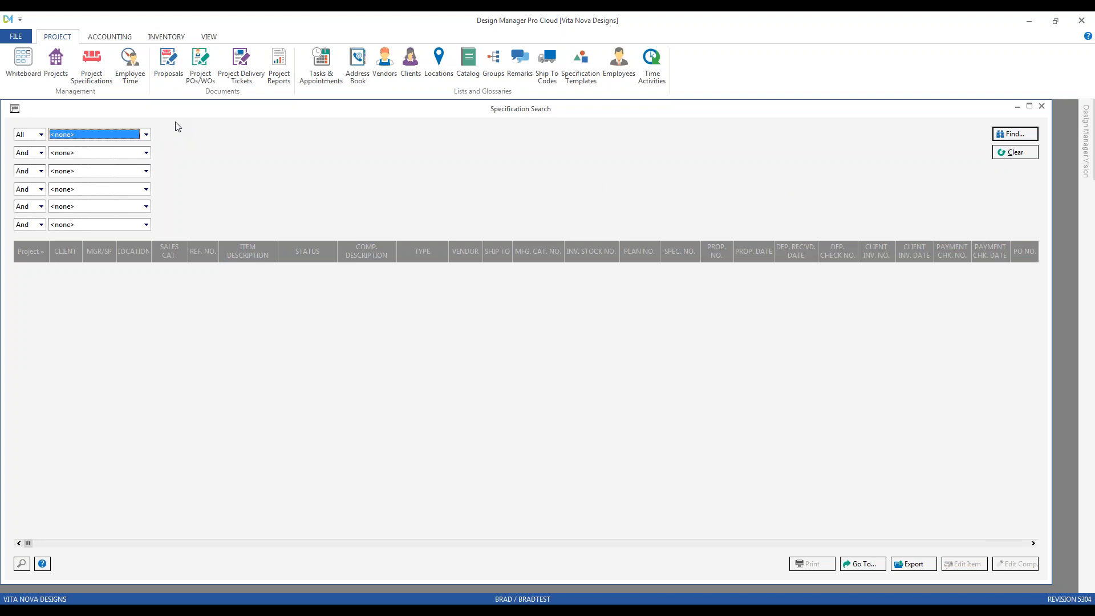
click(145, 135)
click(135, 188)
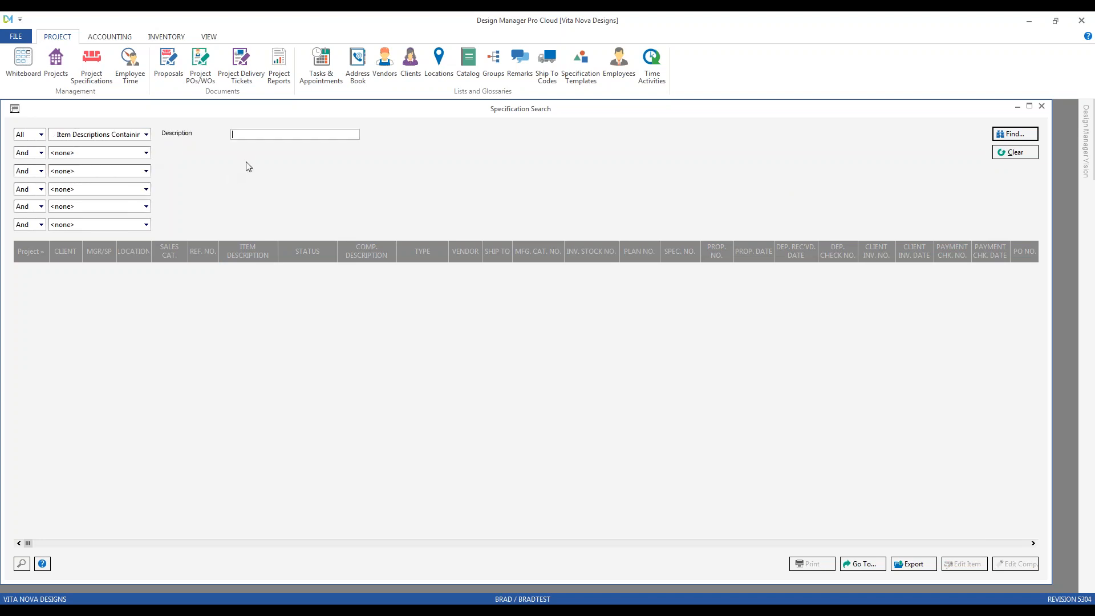
text(char)
Add a Vendors criterion with the range LEANT through LEANT, picking the vendor from the lookup, and run the search.
click(146, 153)
scroll(147, 207, down, 4)
scroll(146, 208, down, 3)
click(114, 195)
click(22, 564)
scroll(248, 292, down, 3)
double_click(239, 278)
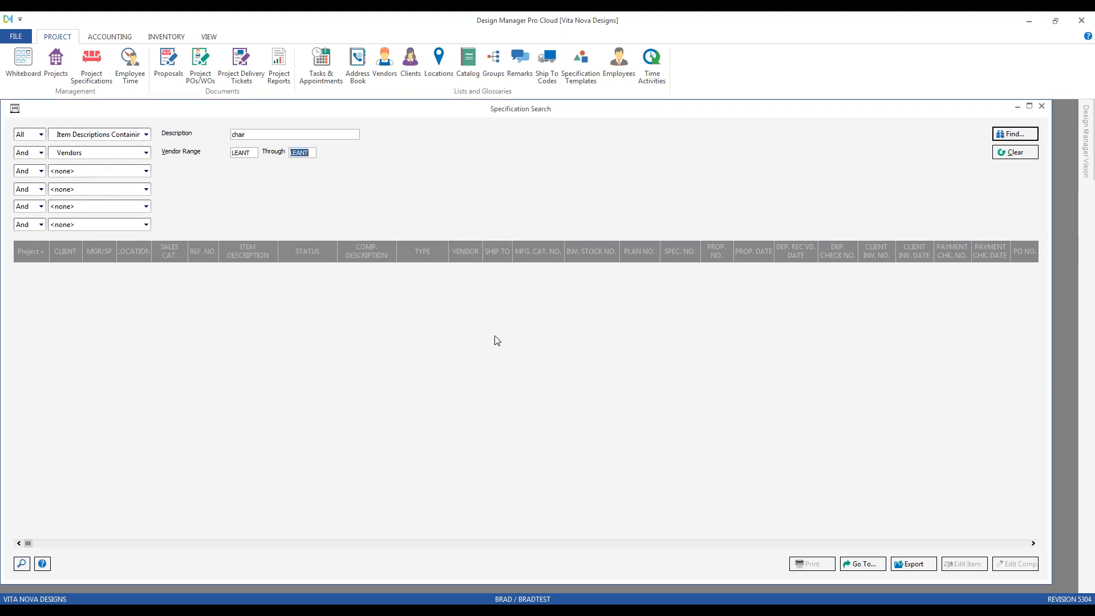
click(1011, 134)
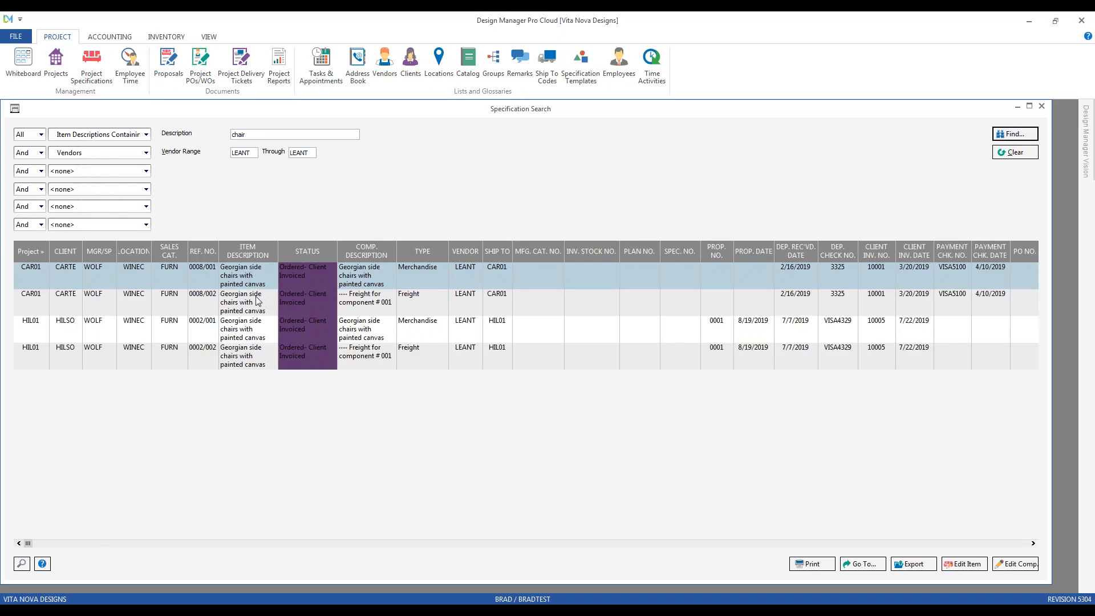
Review the item descriptions and vendors of the matching chair components in CAR01 and HIL01.
click(277, 297)
click(466, 338)
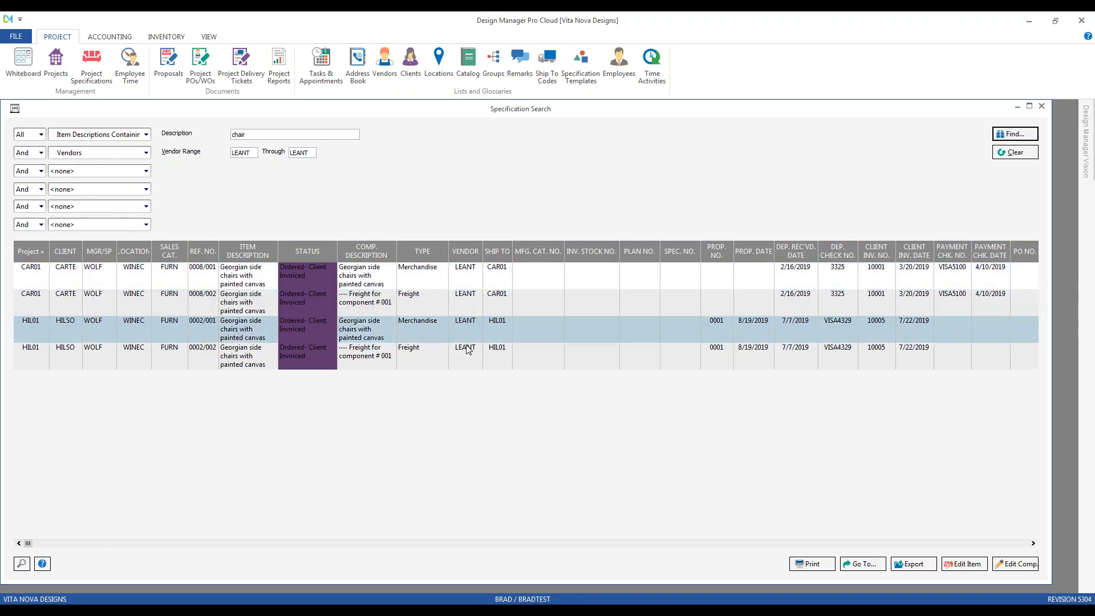
click(466, 345)
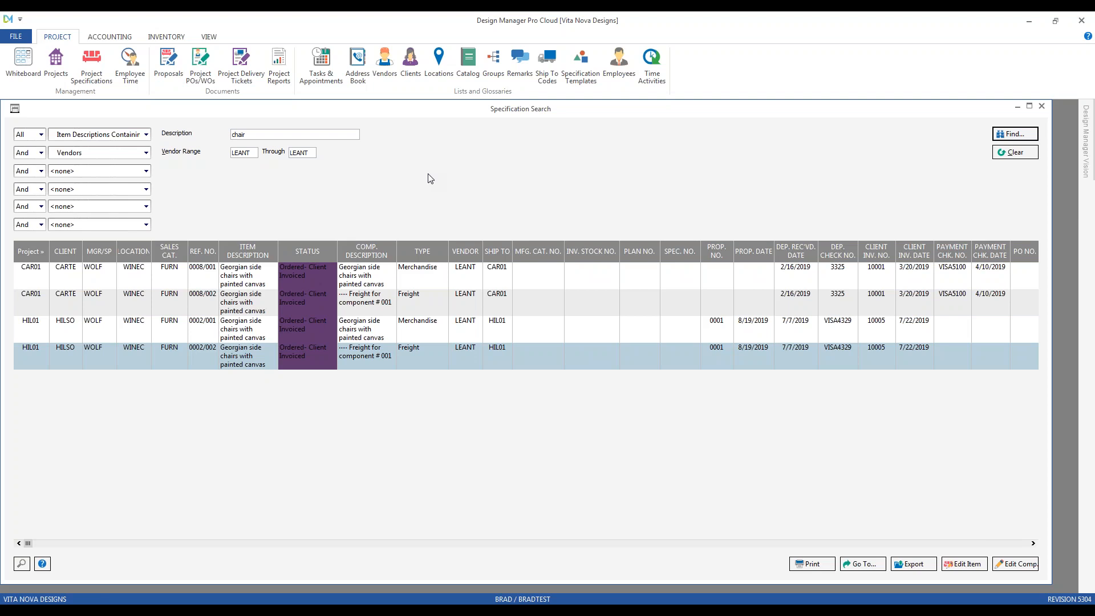
Clear the current search and find components with vendor invoice number 987754 through 987754.
click(1026, 154)
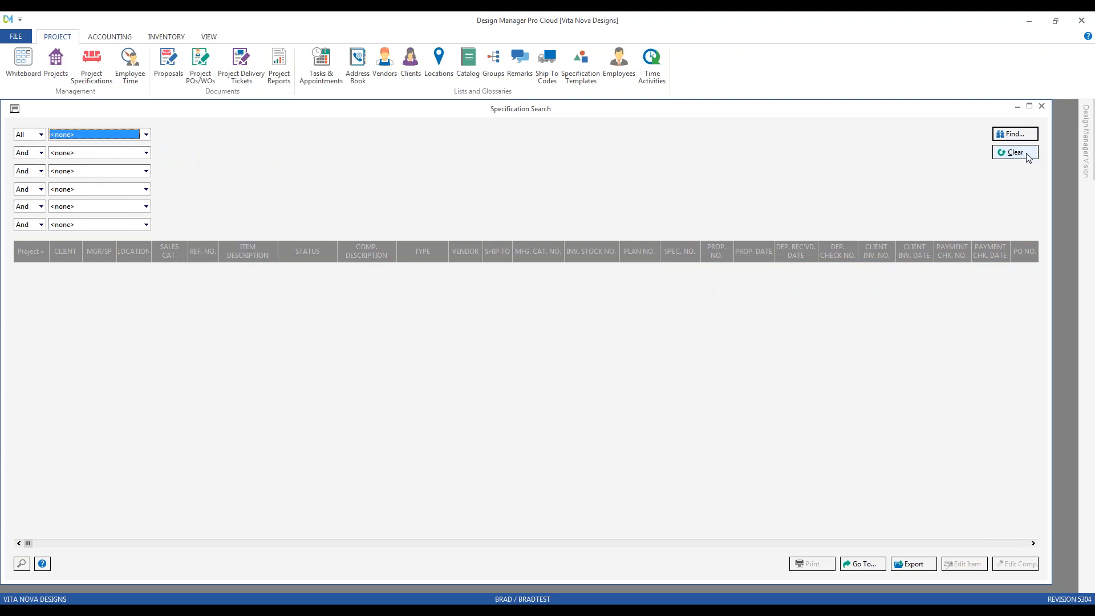
click(147, 134)
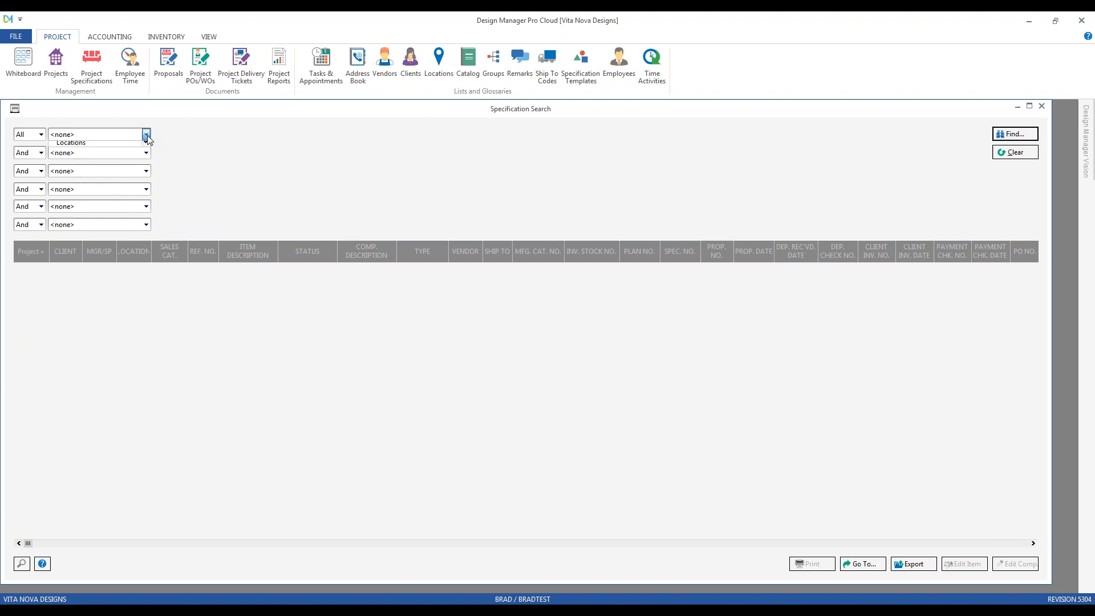
scroll(150, 183, down, 3)
scroll(147, 200, down, 3)
scroll(147, 200, down, 5)
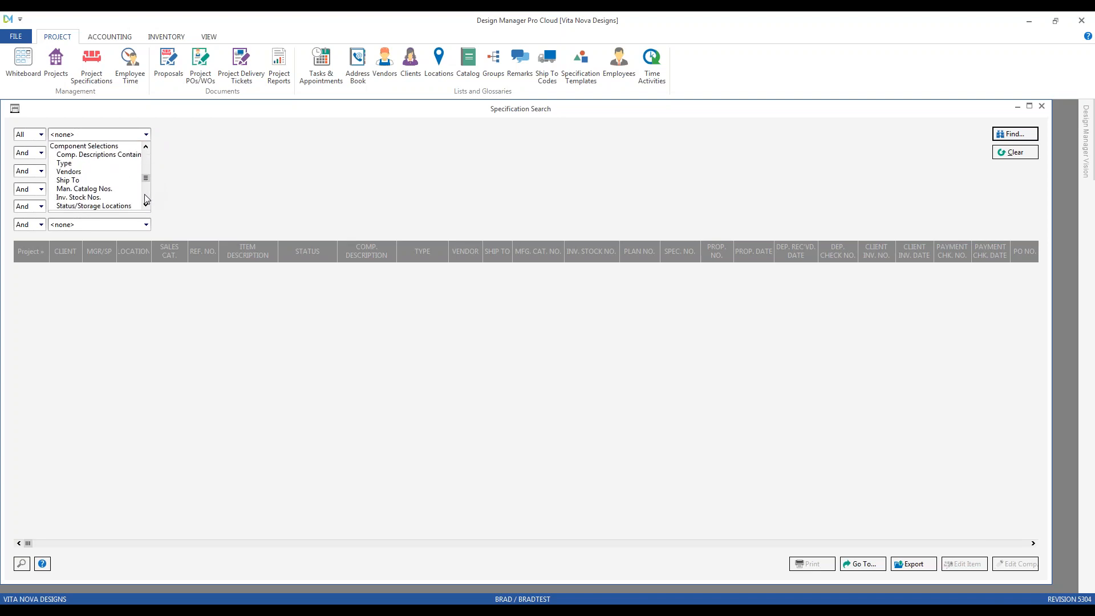
scroll(146, 199, down, 8)
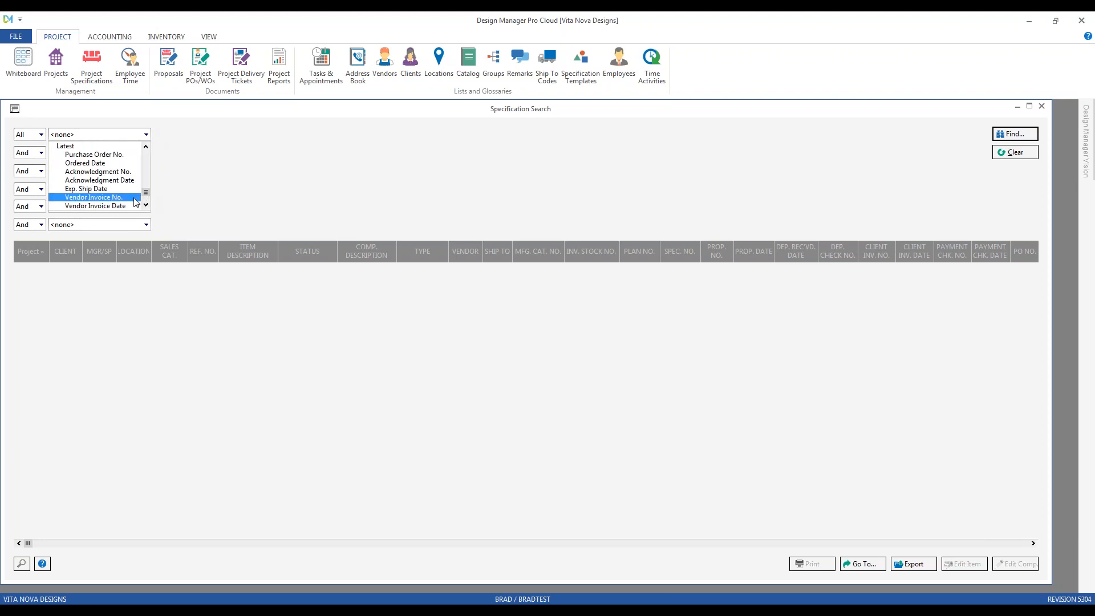
click(132, 197)
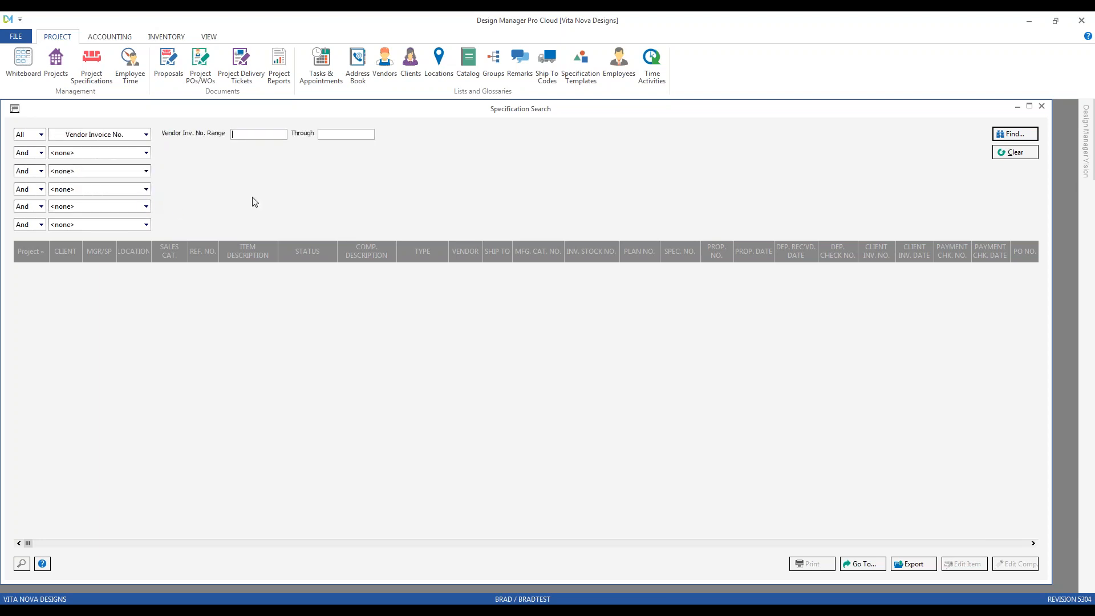
text(987754)
key(Tab)
key(Return)
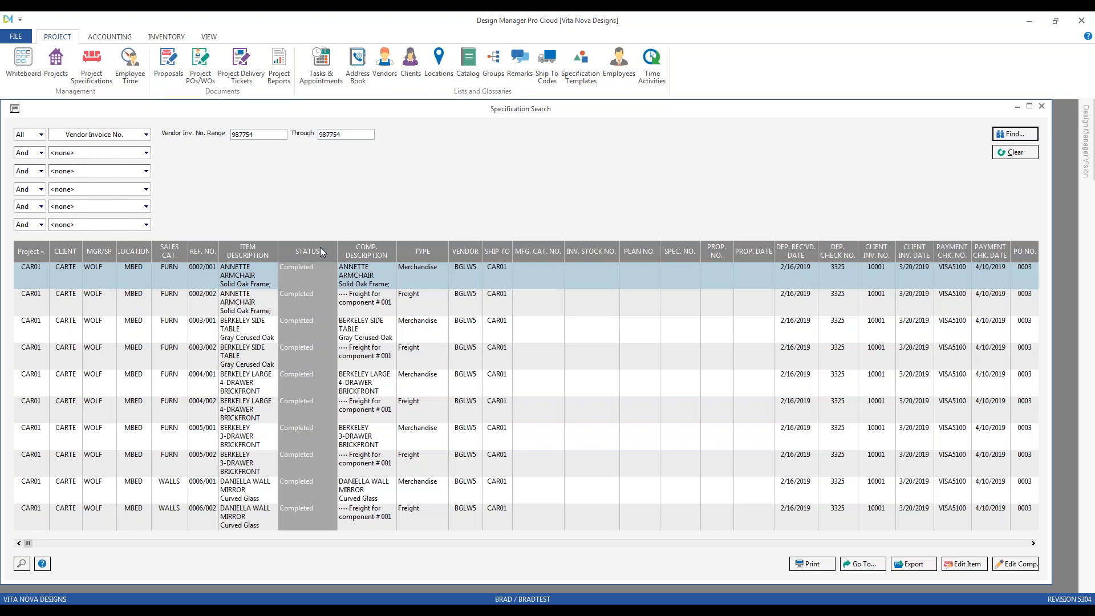
Examine the vendor invoice number, invoice date and payment columns of the matching components.
click(1033, 543)
click(1033, 544)
click(1033, 544)
click(1032, 544)
click(1032, 544)
click(1033, 545)
click(1032, 545)
click(1033, 544)
click(1033, 544)
click(1033, 544)
click(1032, 545)
click(1033, 544)
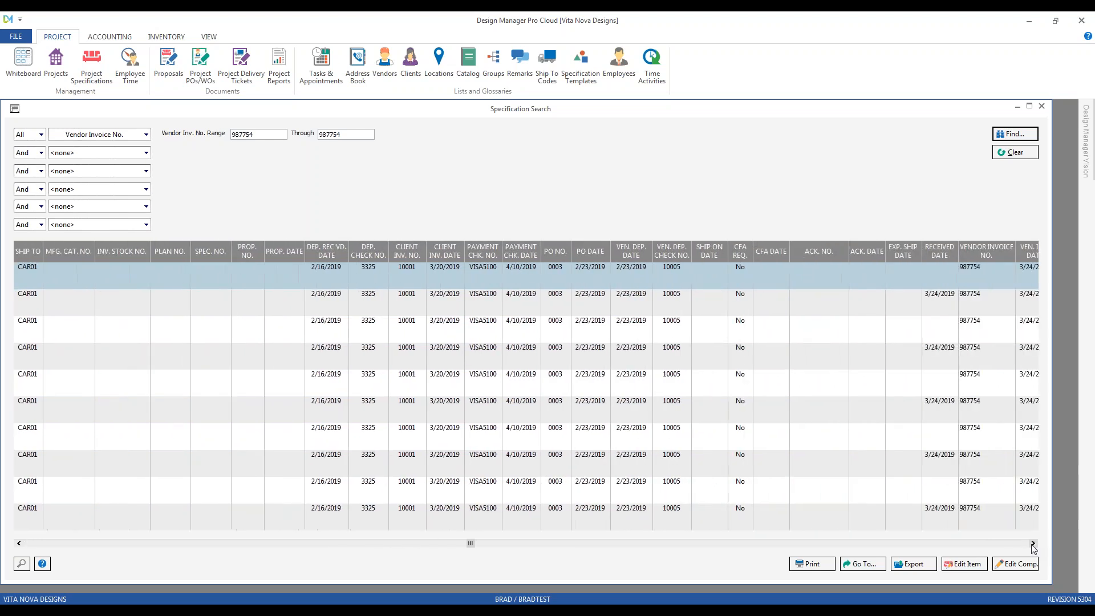
click(1032, 544)
click(1033, 545)
click(854, 298)
click(852, 326)
click(850, 355)
click(847, 386)
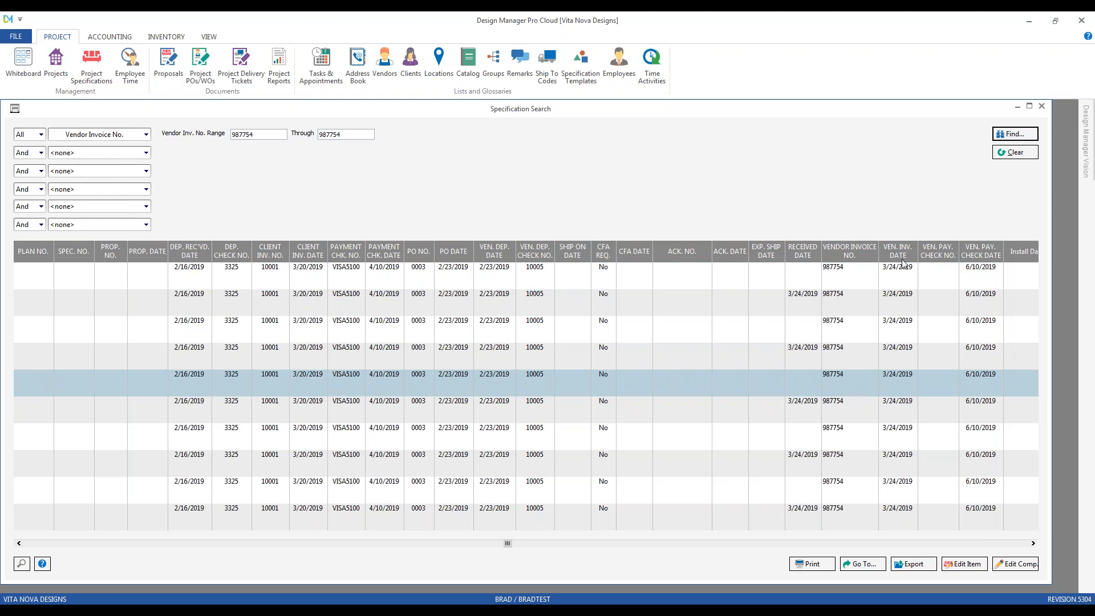
Clear the current search and set the first criterion to the vendor range CENTU through CENTU.
click(1020, 153)
click(146, 137)
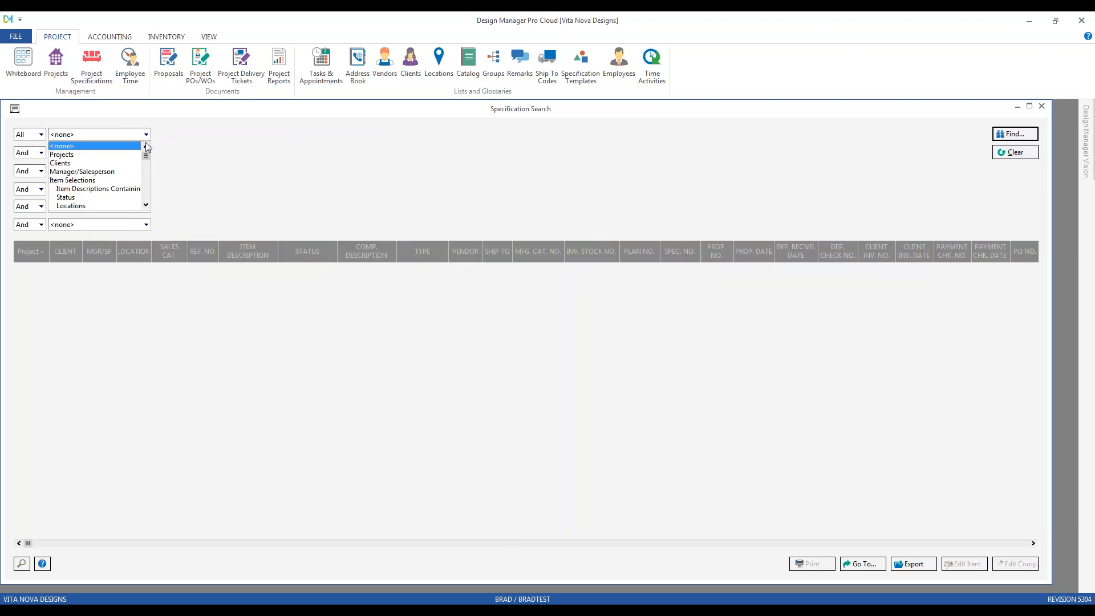
scroll(150, 188, down, 5)
scroll(147, 190, down, 3)
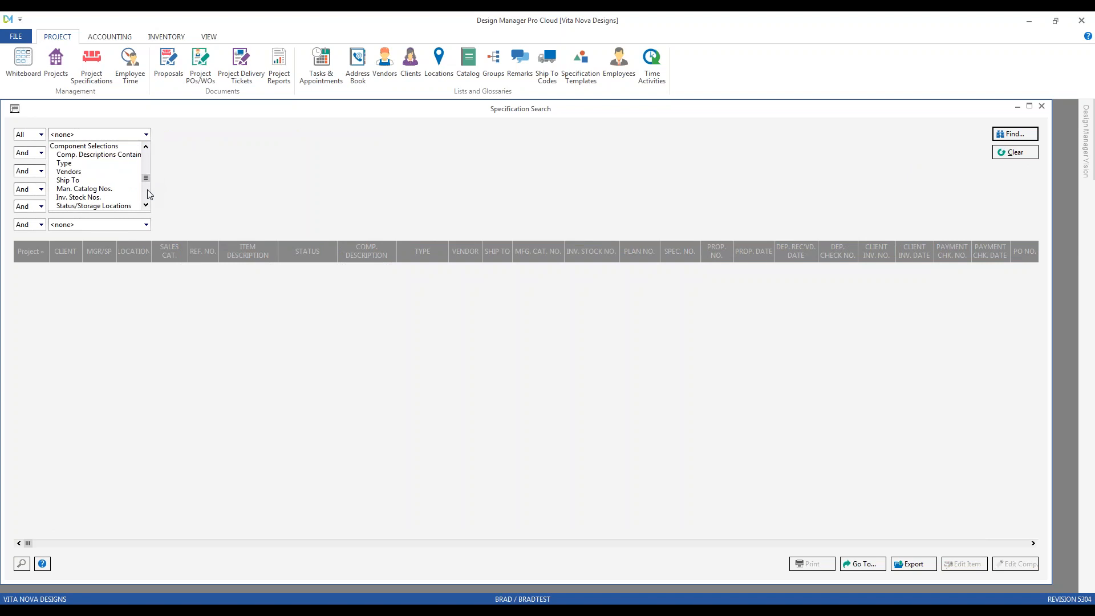
click(126, 171)
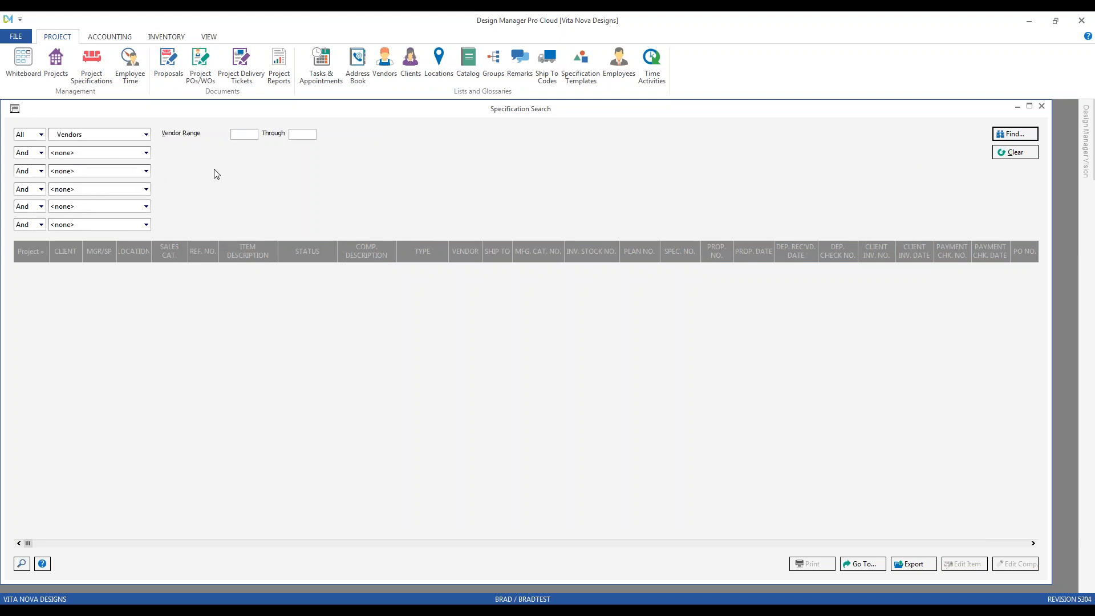
text(CENTU)
key(Tab)
Add an Ordered Date criterion starting at 1/1/2019 with an open end date.
click(146, 153)
scroll(149, 210, down, 6)
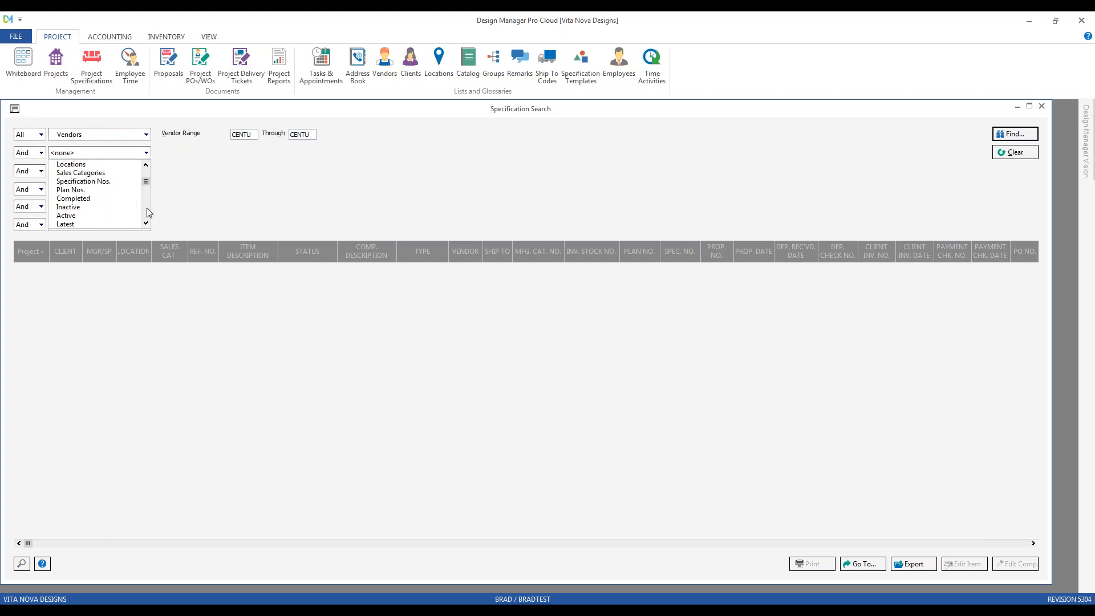
scroll(147, 213, down, 10)
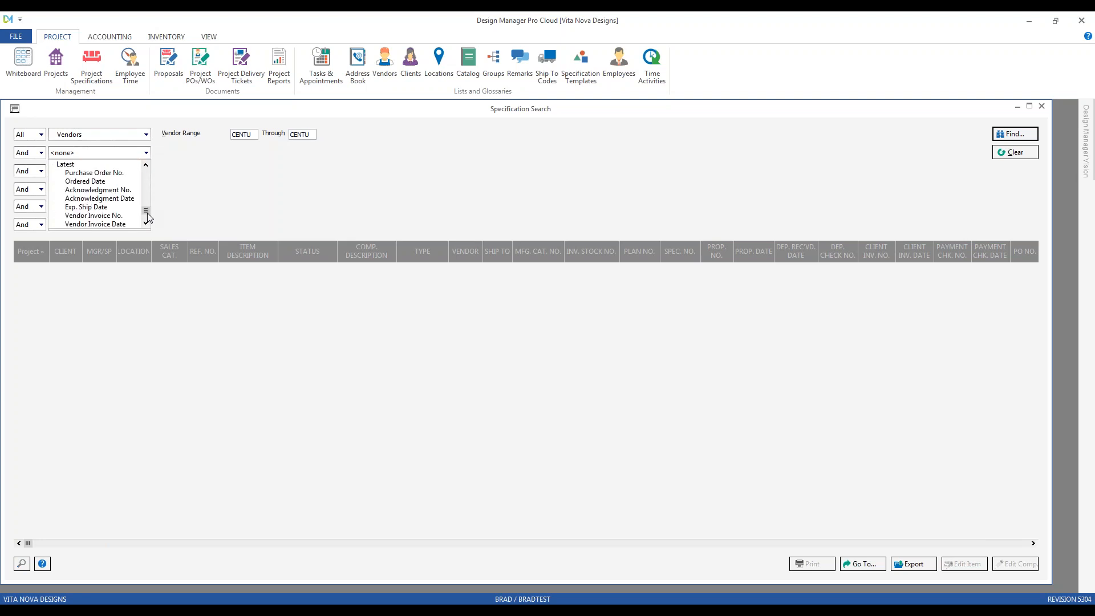
click(130, 182)
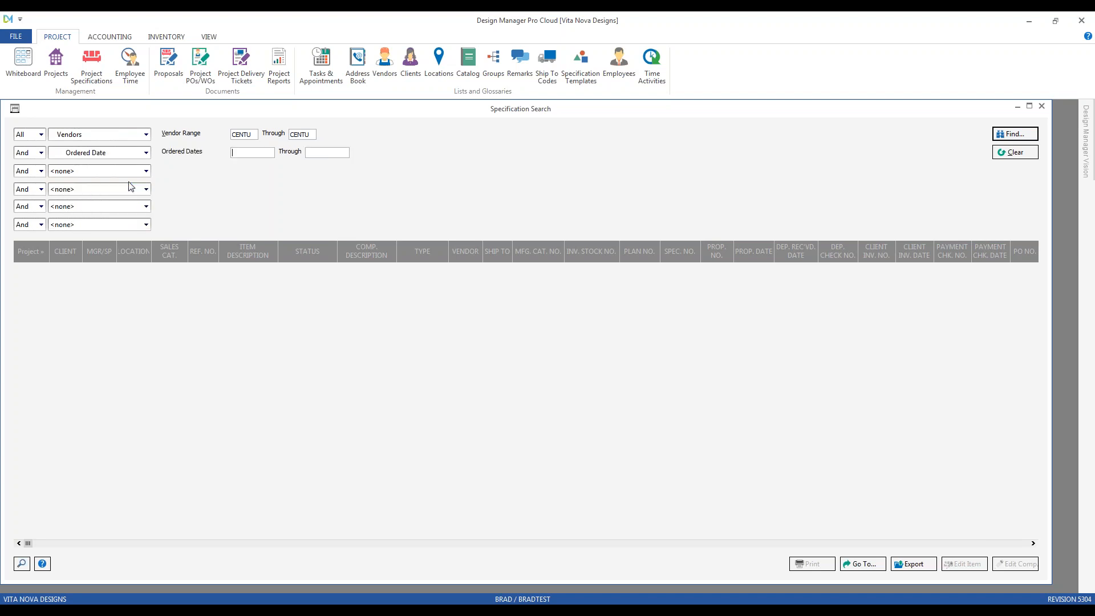
text(1)
key(Tab)
Add an Invoice Date criterion starting at 1/1/2019 with an open end date, and run the search.
click(146, 172)
scroll(146, 221, down, 8)
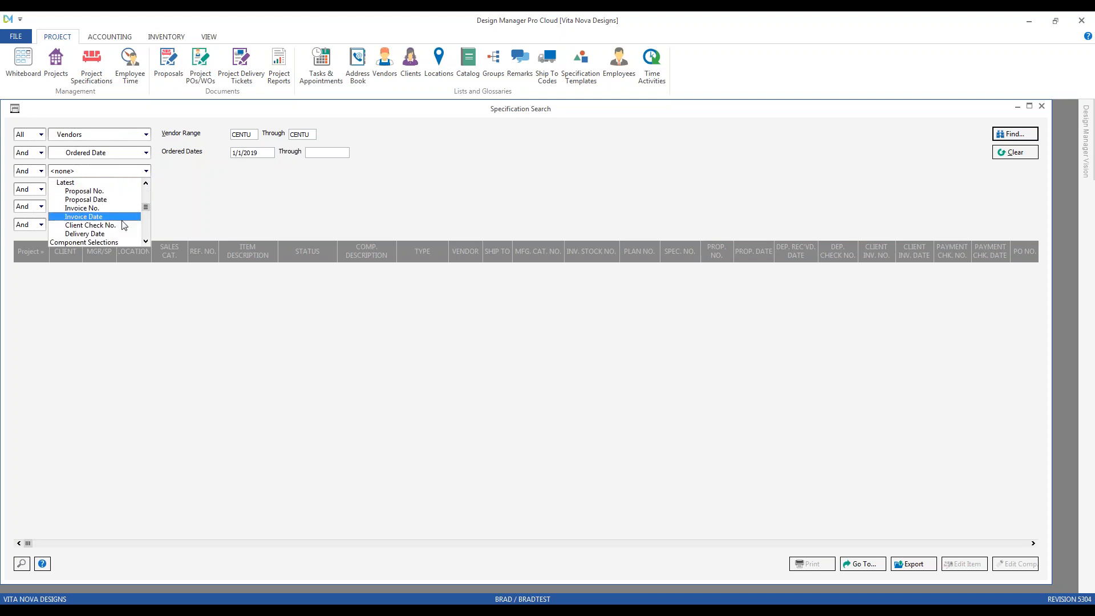
click(108, 218)
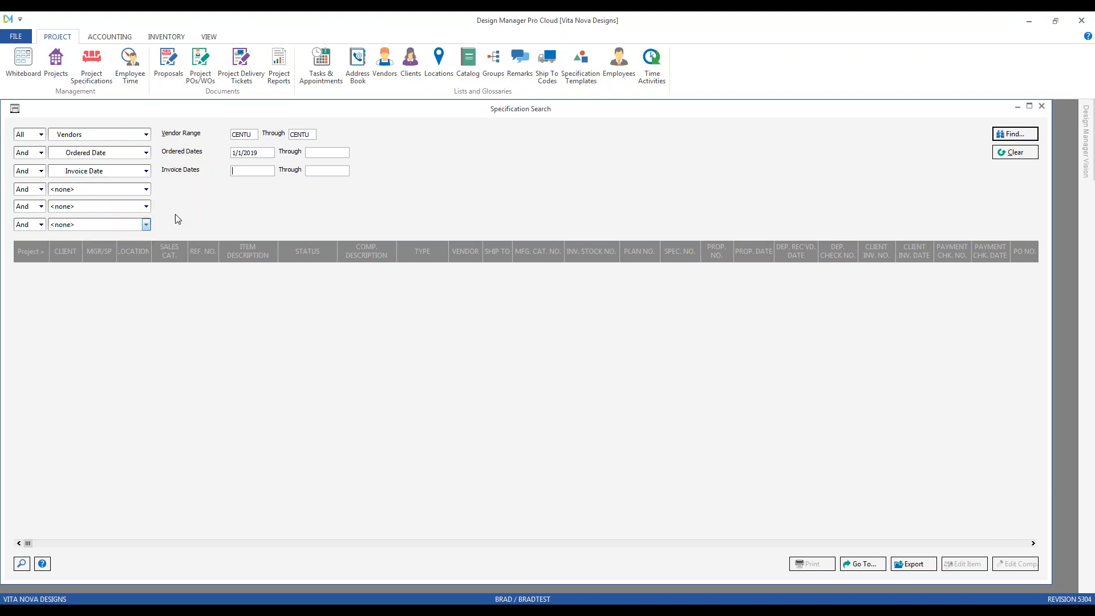
text(1 1)
key(Tab)
click(1006, 136)
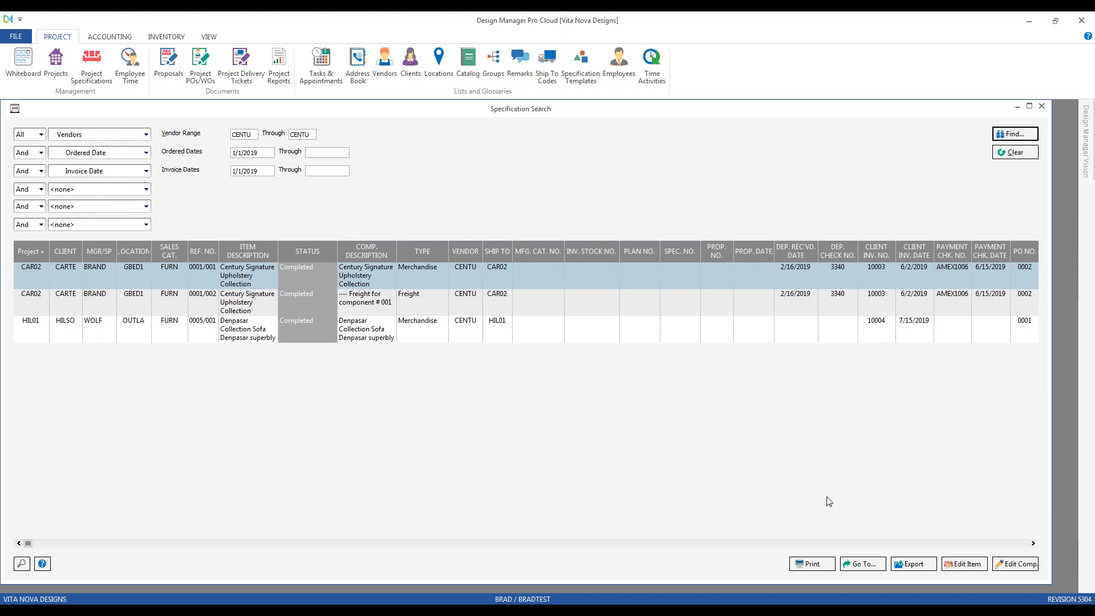
Review the vendor and client invoice date of each component matching the CENTU search.
click(1033, 543)
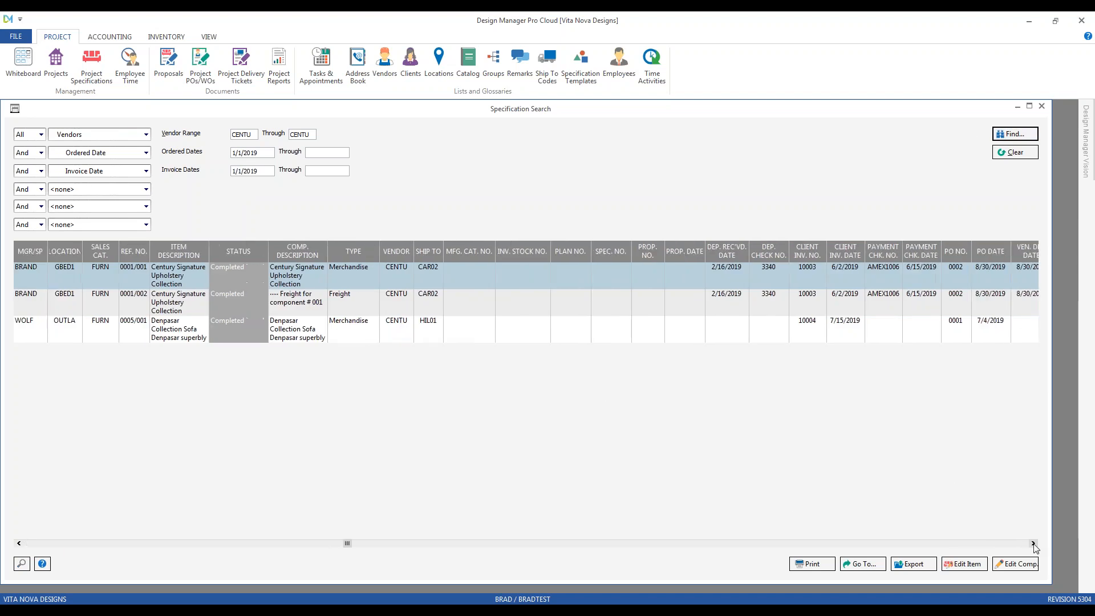
click(1033, 543)
click(325, 307)
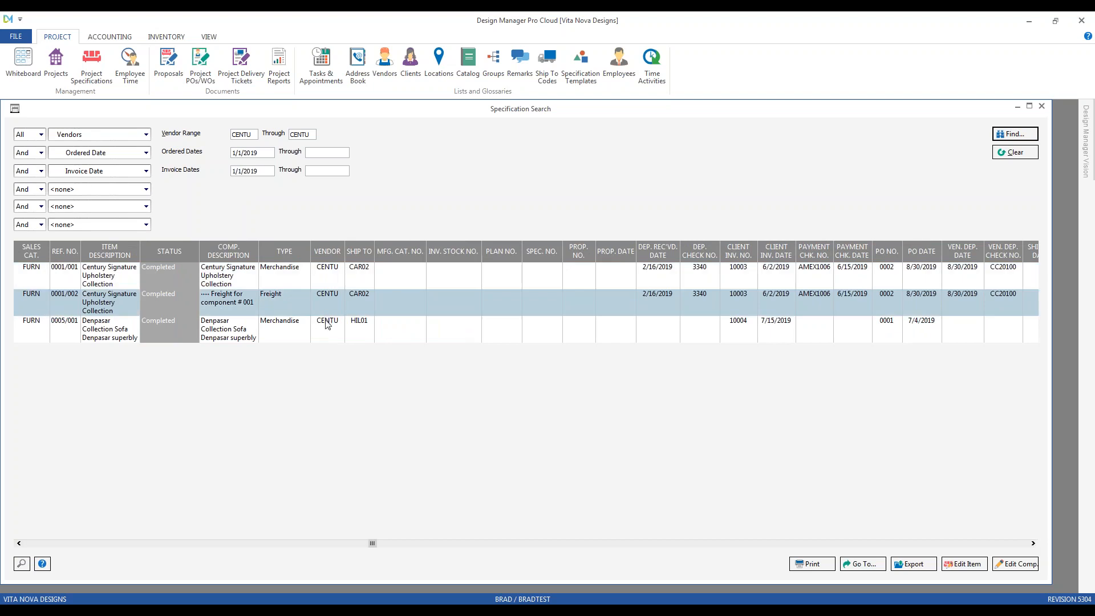
click(326, 323)
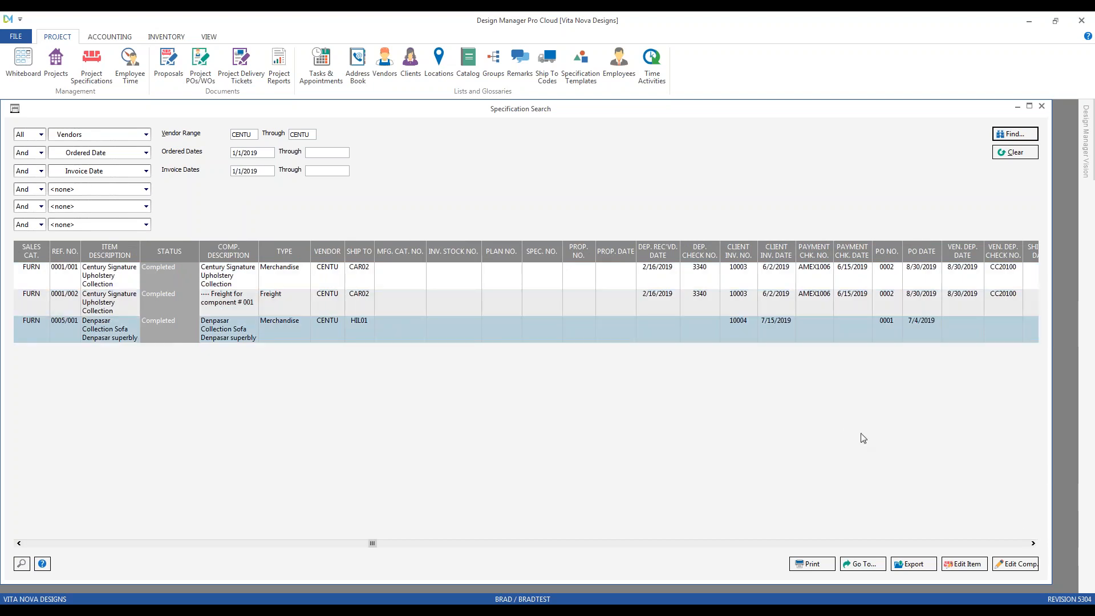
click(772, 278)
click(782, 303)
click(786, 325)
Examine the purchase order, vendor deposit and vendor invoice dates of each component in the CENTU search results.
click(1033, 543)
click(1033, 543)
click(1033, 543)
click(1033, 543)
click(1033, 543)
click(1033, 543)
click(1033, 543)
click(1033, 543)
click(1033, 543)
click(1033, 543)
click(1034, 544)
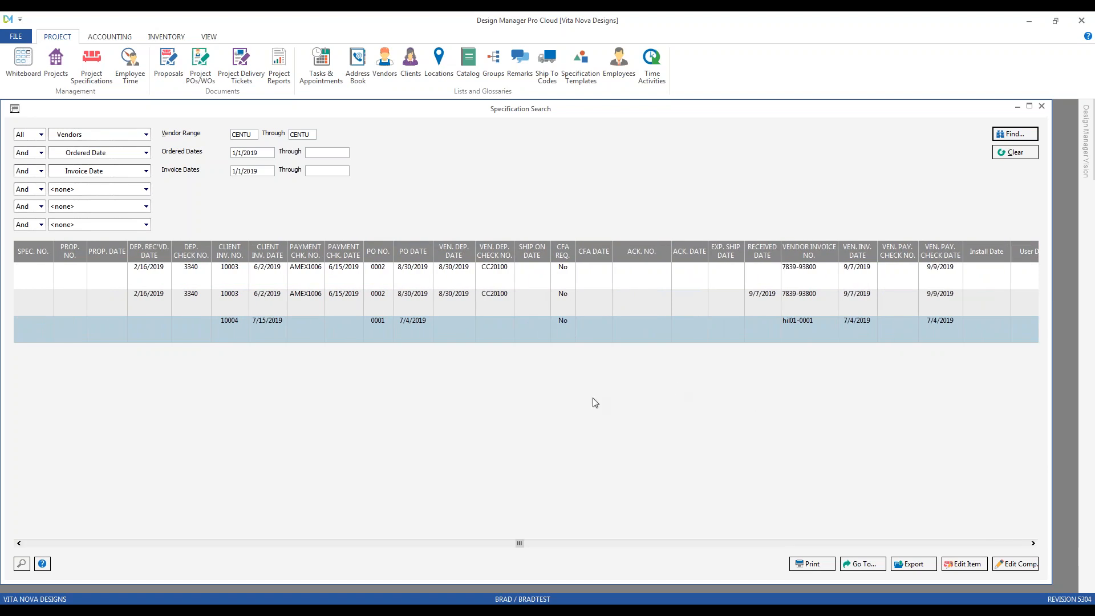
click(413, 280)
click(413, 305)
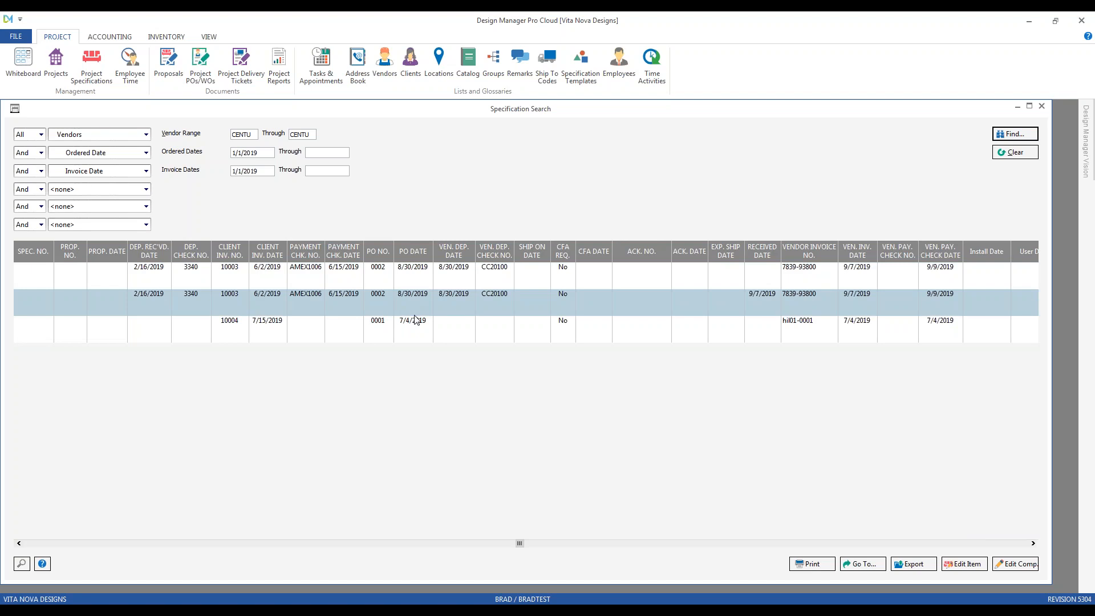
click(460, 321)
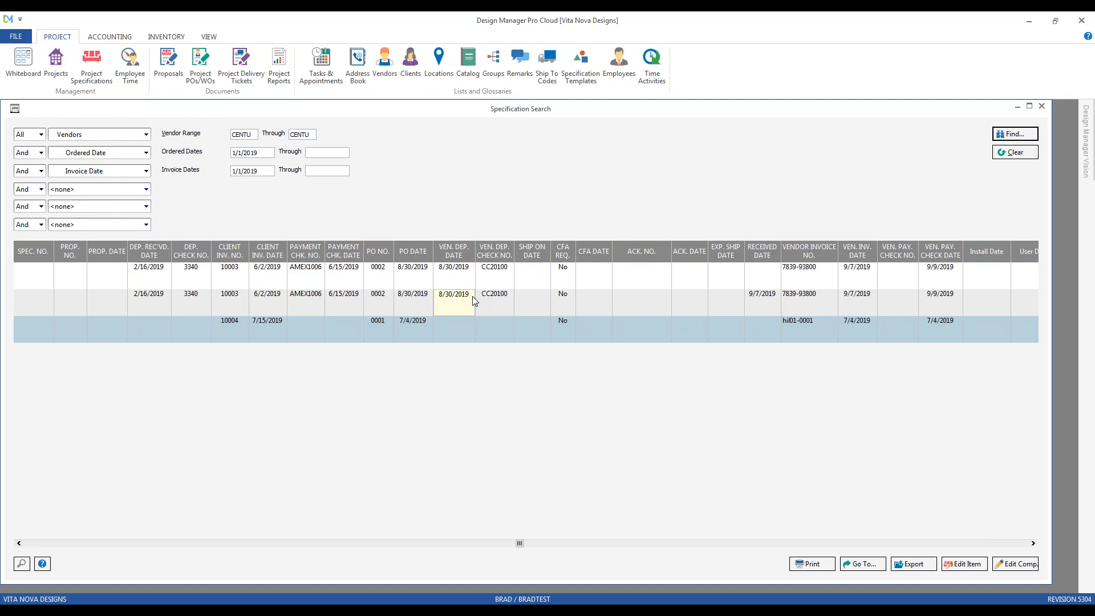
Clear the current search and set the first criterion to the sales category range FURN through FURN.
click(1017, 155)
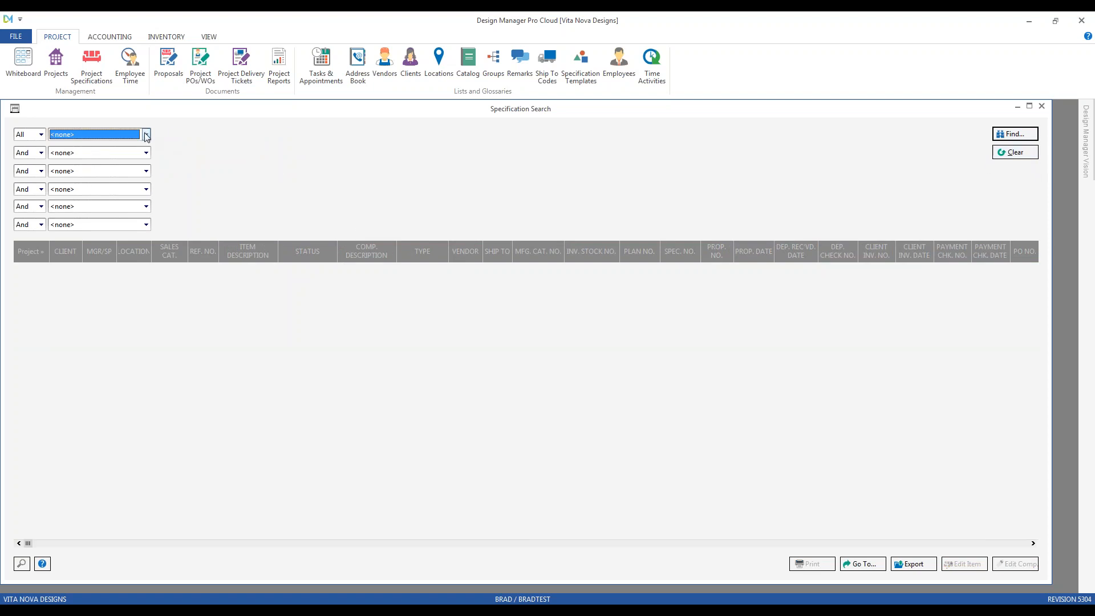
click(146, 135)
click(146, 204)
click(146, 204)
click(131, 198)
click(21, 563)
text(FU)
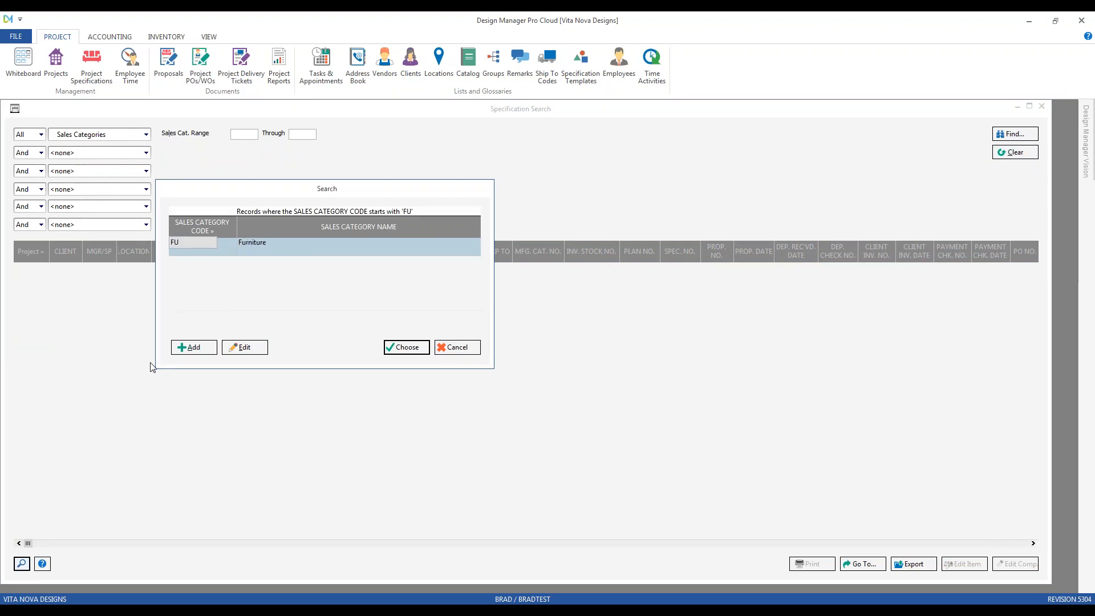
double_click(255, 244)
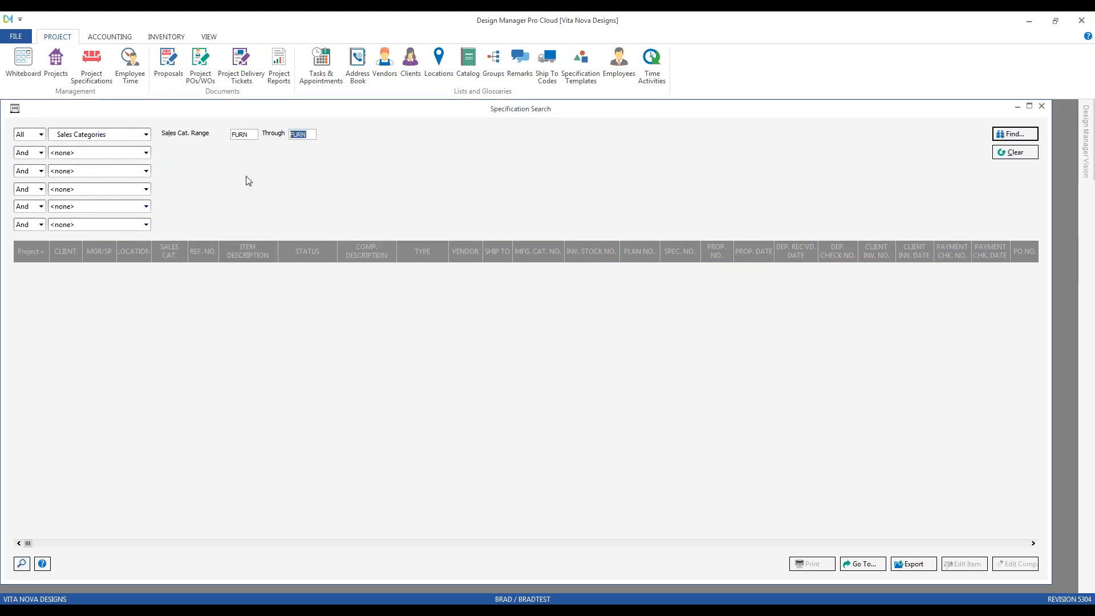
Add a second criterion joined with Or for the component type Freight, and run the search.
click(39, 153)
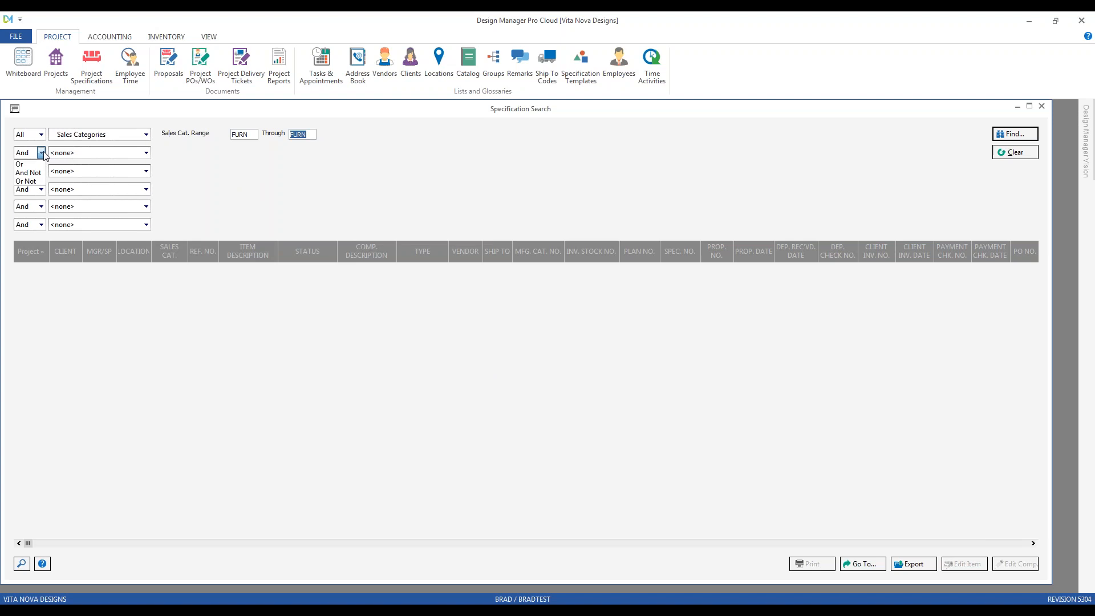
click(32, 172)
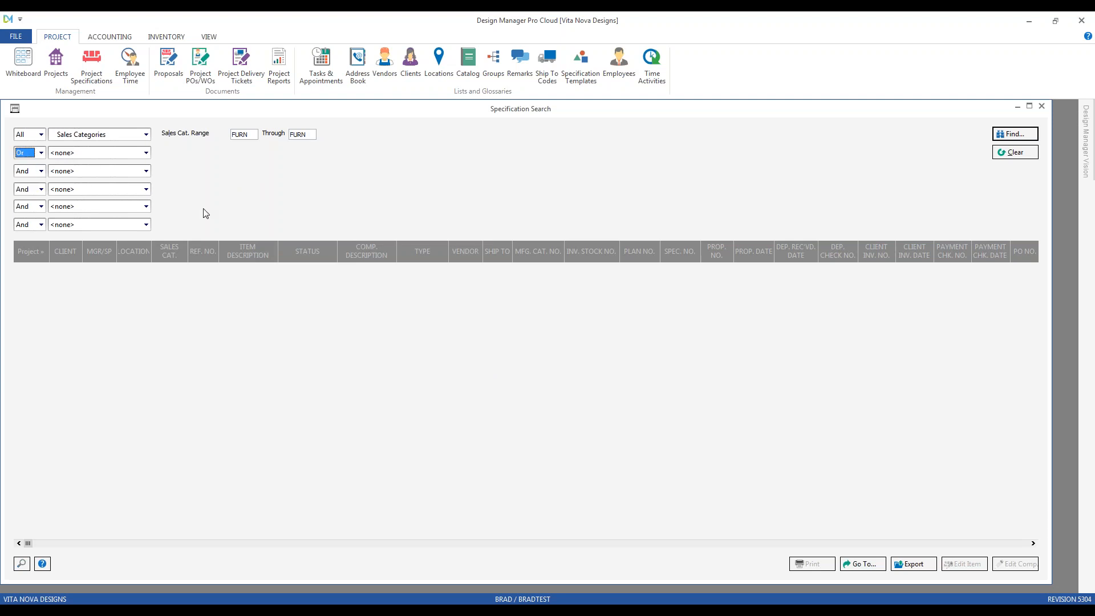
click(146, 152)
scroll(143, 205, down, 6)
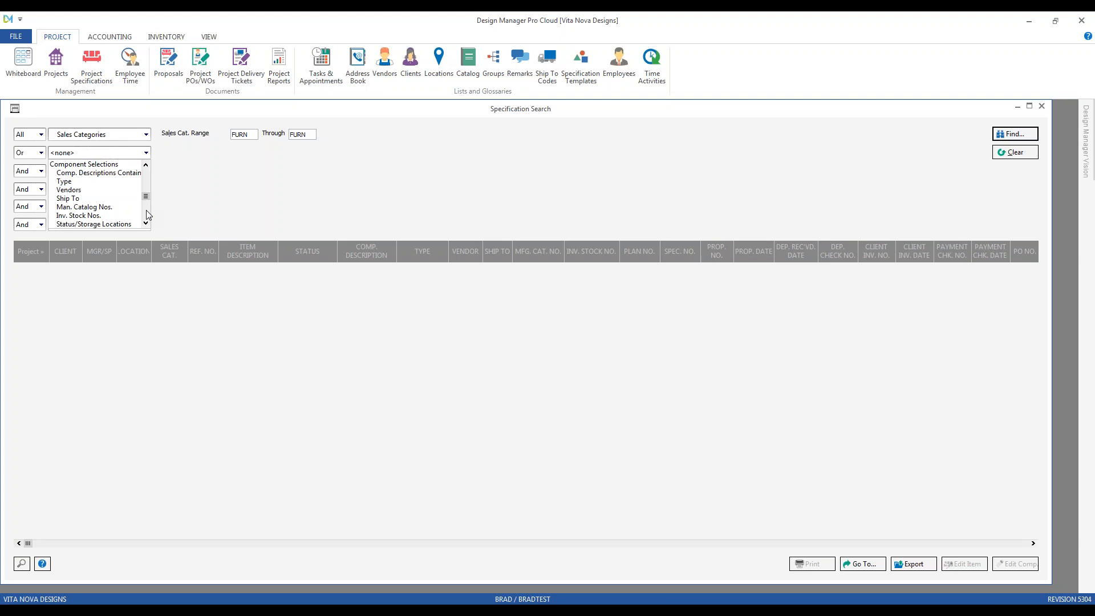
click(121, 181)
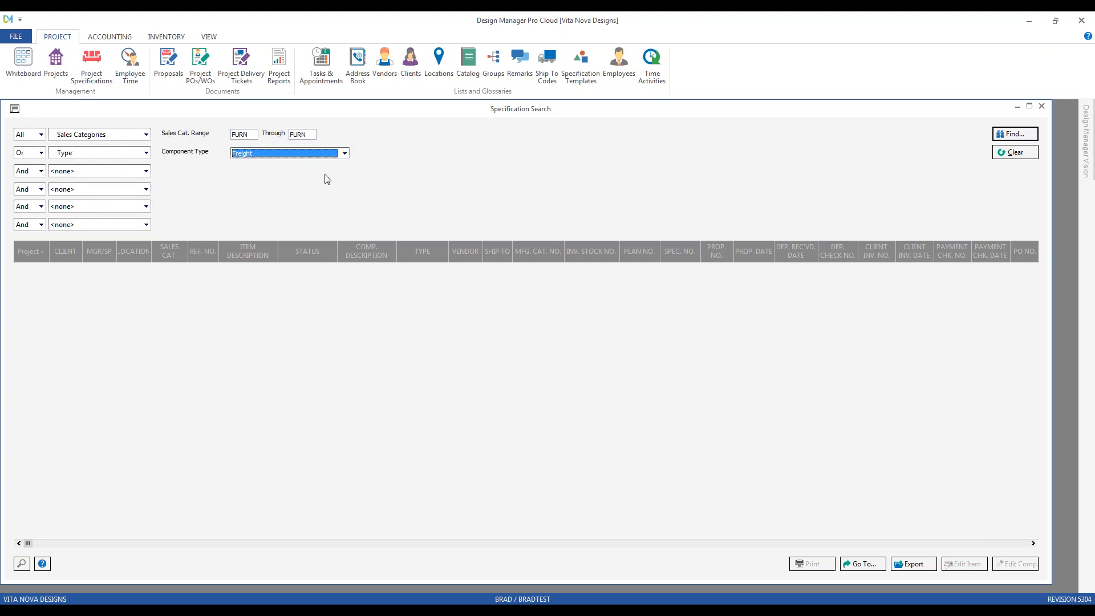
click(1010, 136)
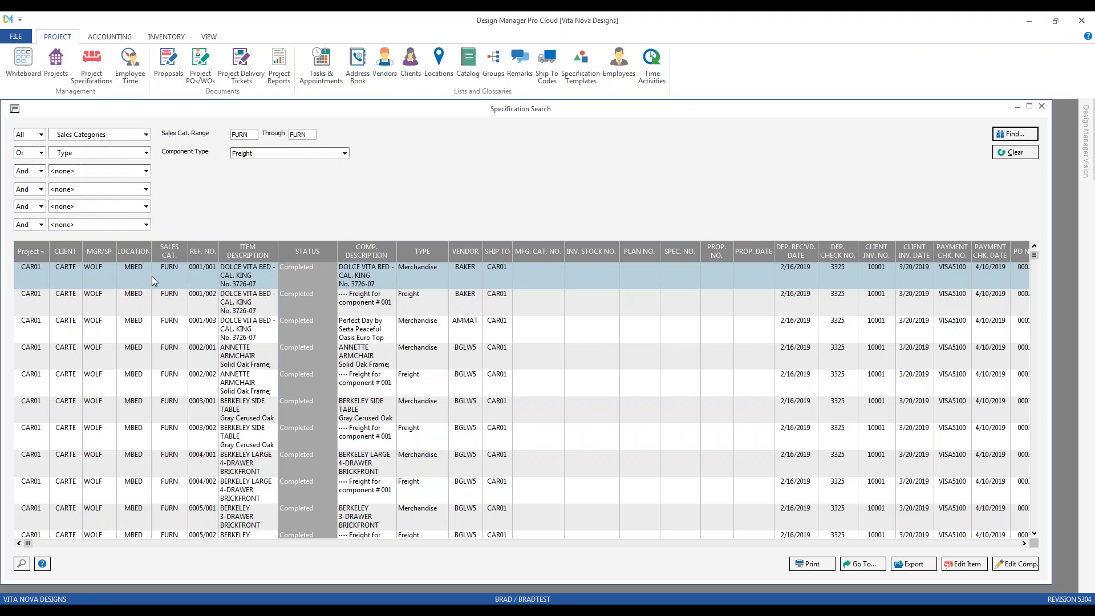
Review the sales category and component type of the furniture and freight results, including freight components outside the furniture category.
click(160, 304)
click(178, 332)
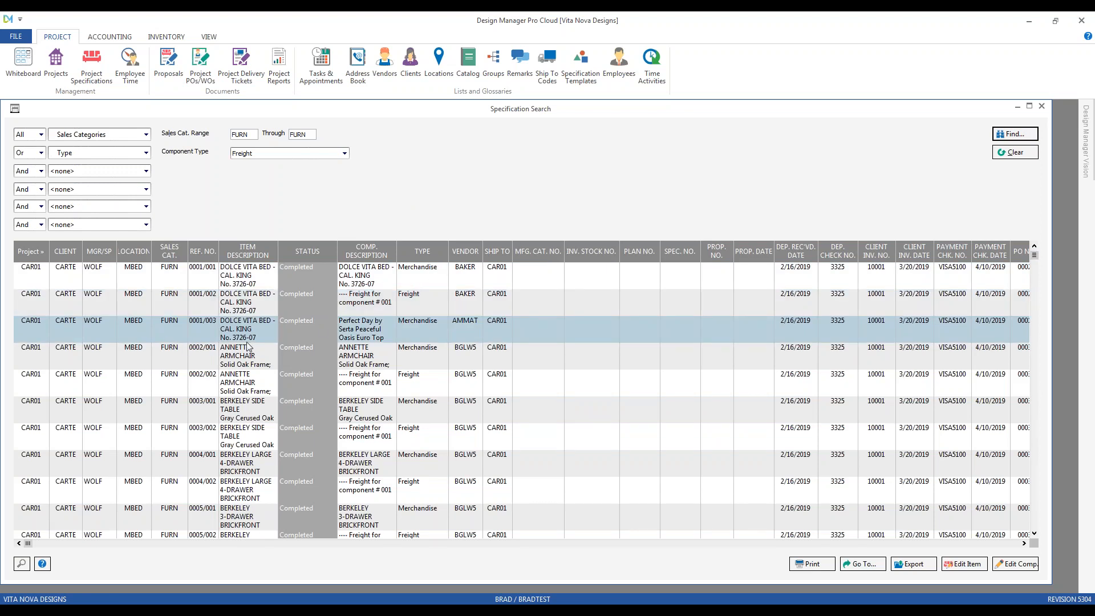
scroll(221, 363, down, 3)
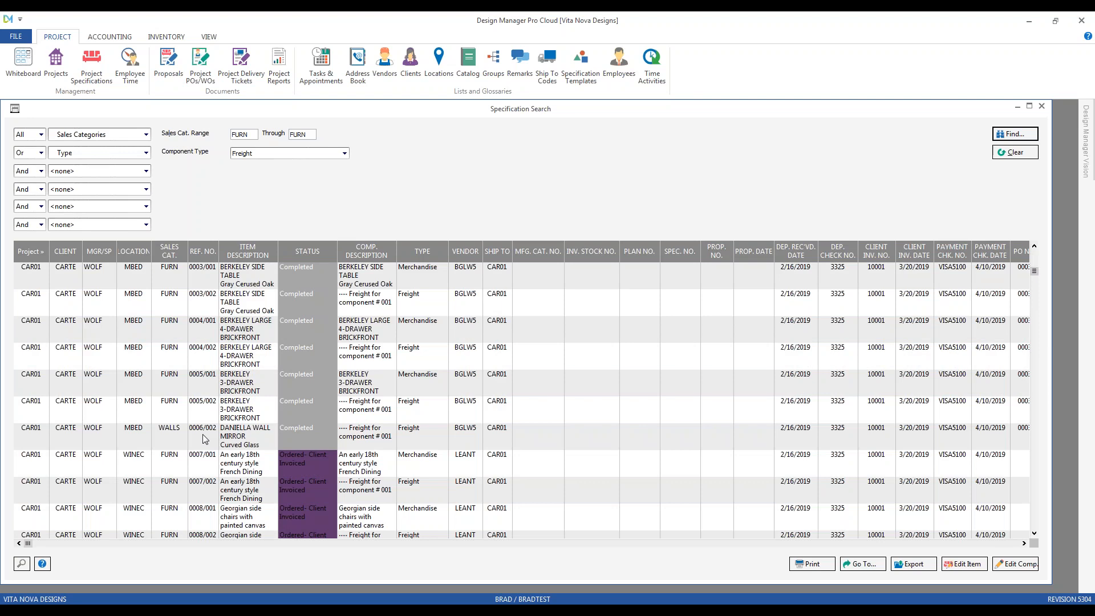
click(102, 431)
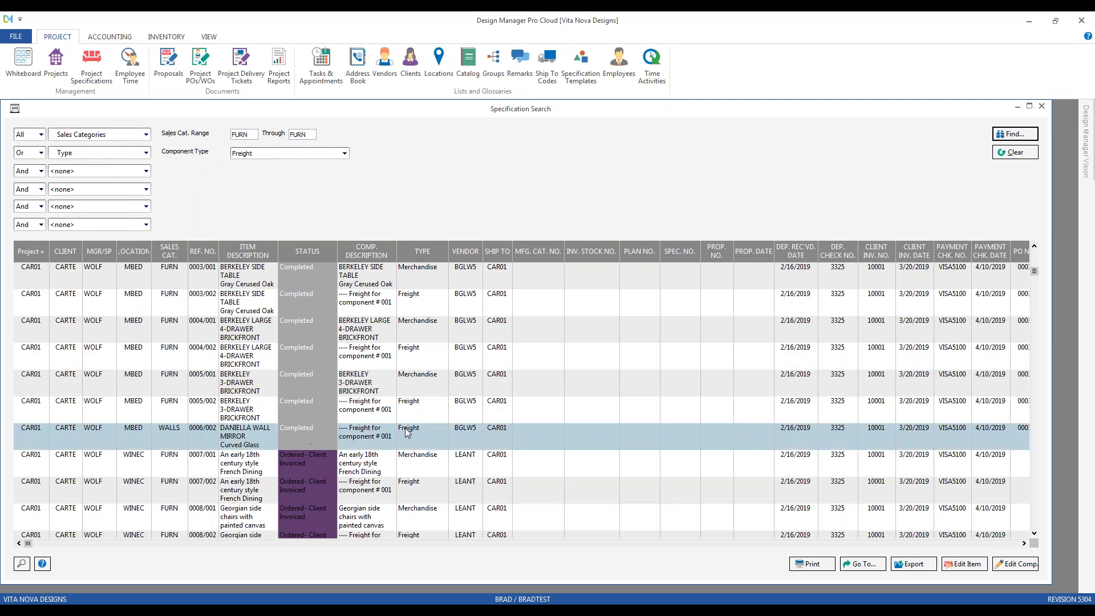
scroll(117, 385, down, 1)
scroll(116, 384, down, 3)
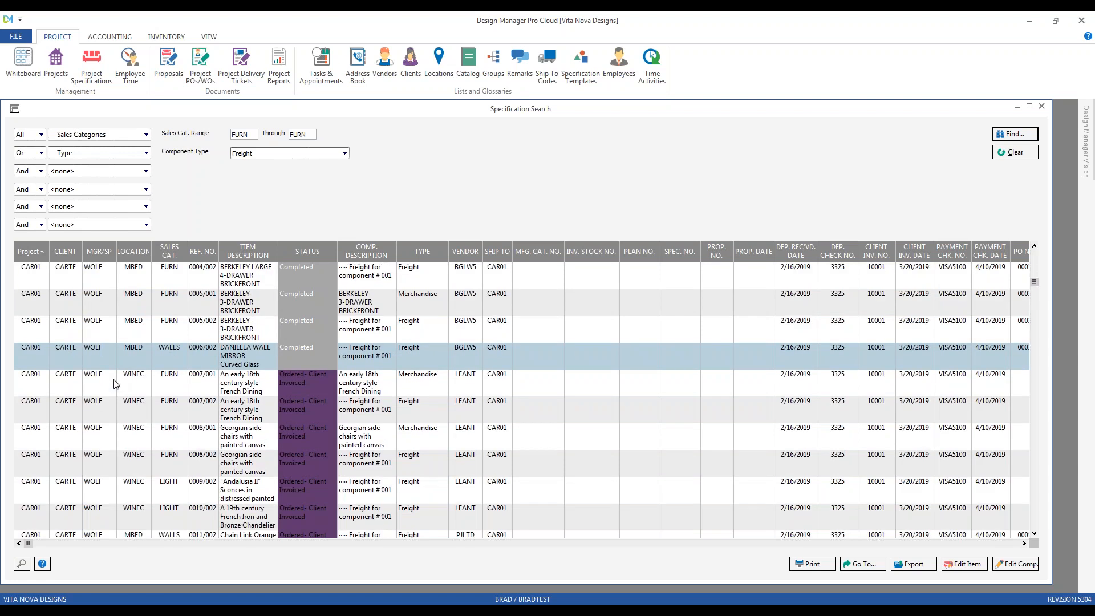
click(183, 484)
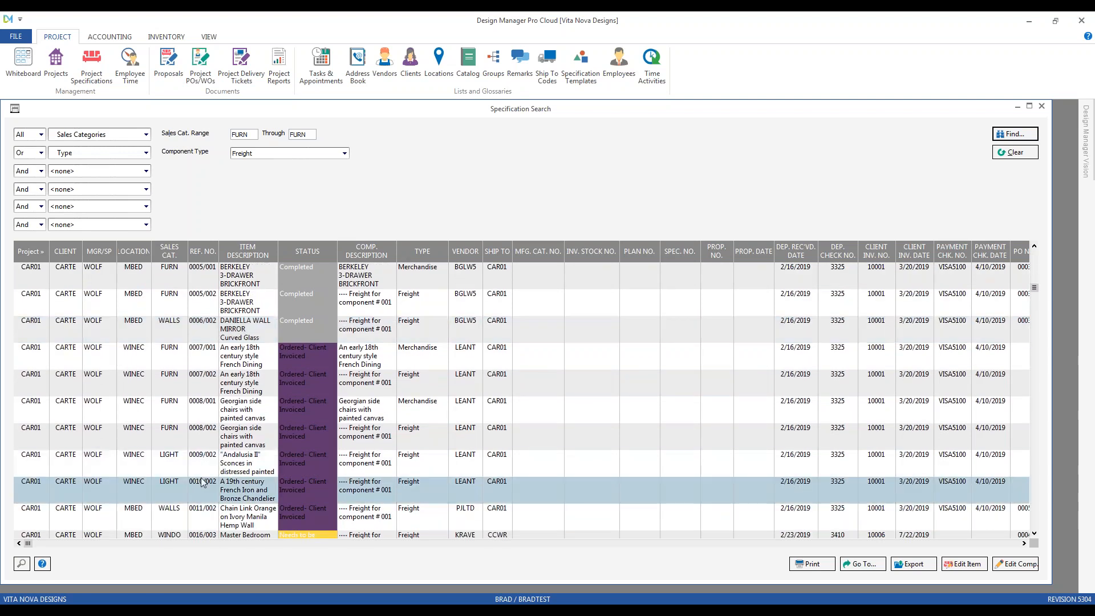
click(203, 482)
Preview the Specification Search report in the Components with Profit - Item Subtotal format and close the preview.
click(805, 563)
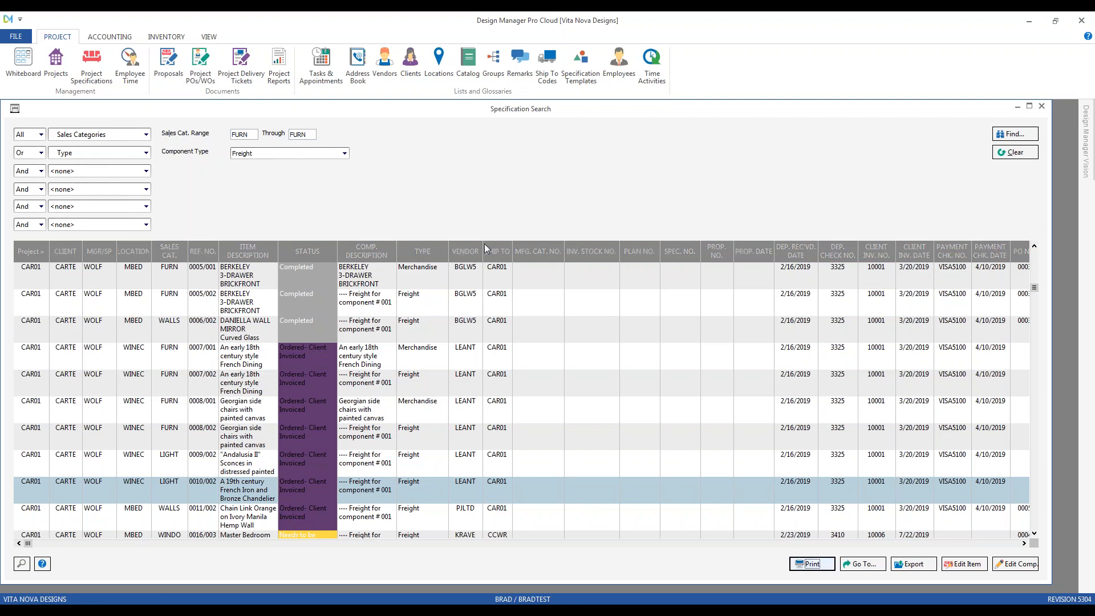
click(352, 256)
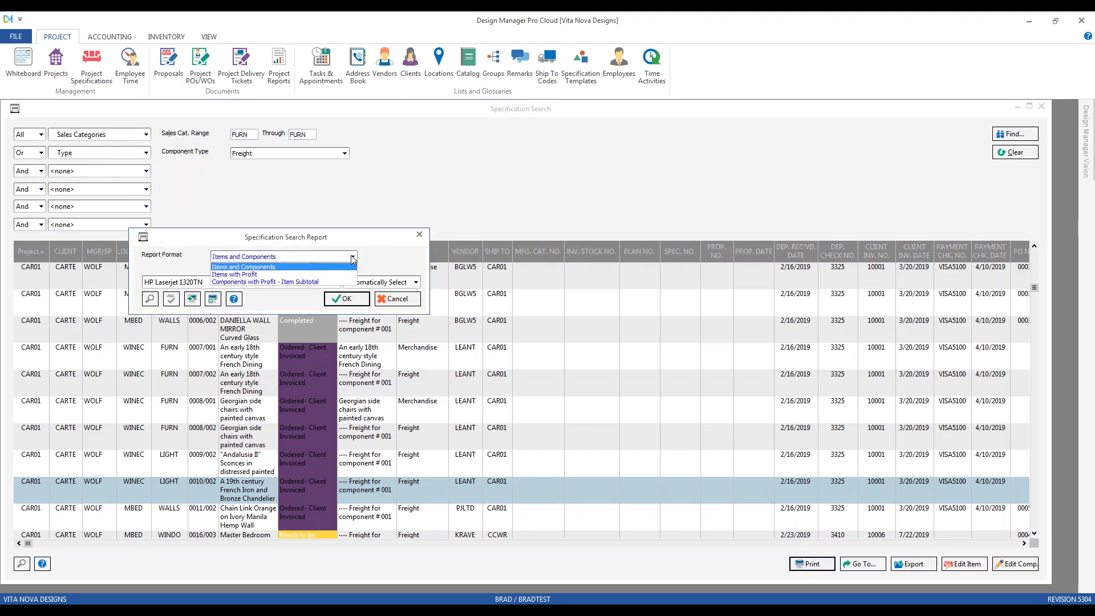
click(301, 282)
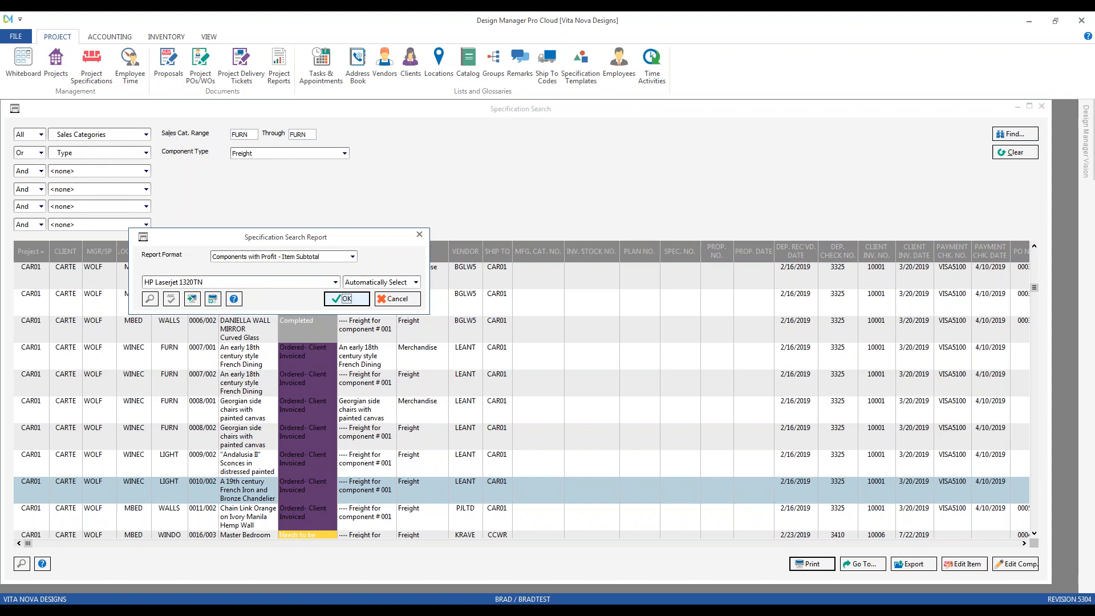
click(346, 299)
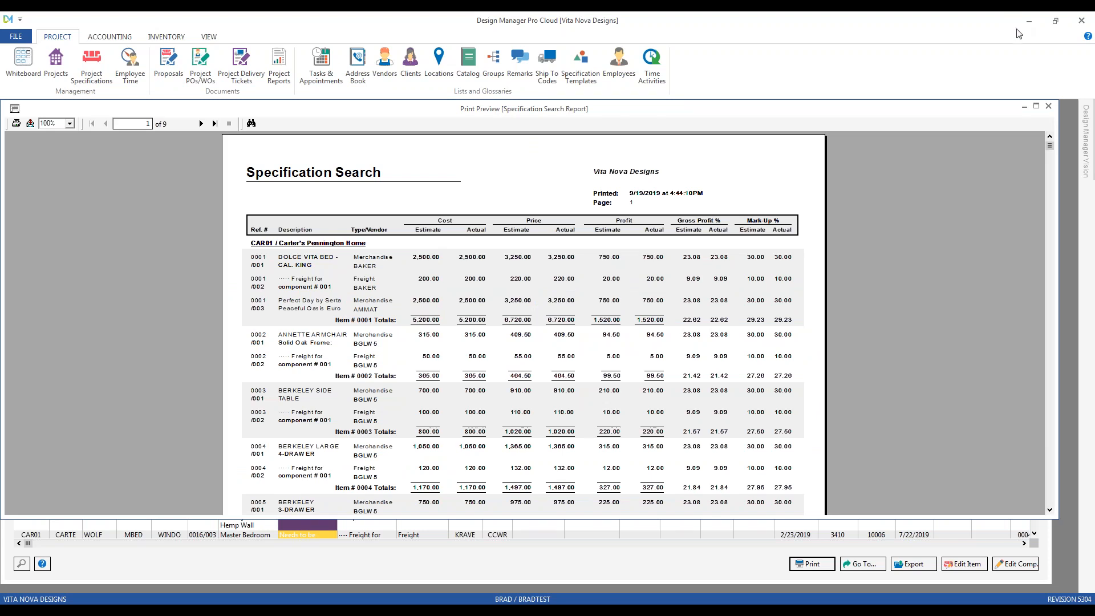
click(1048, 106)
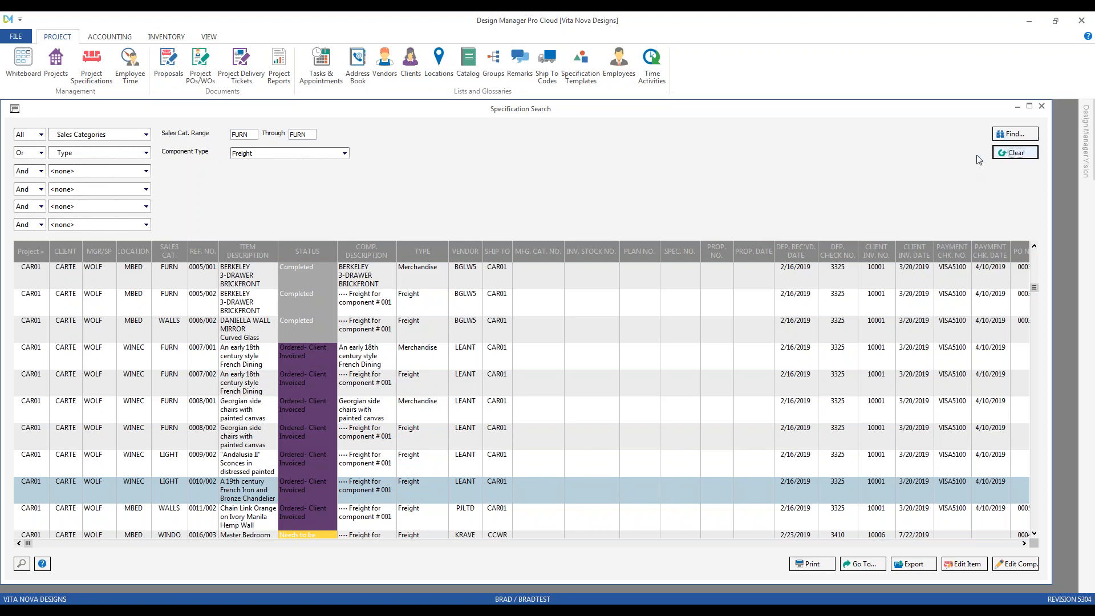
Clear the search and set the first criterion to the project range CAR01 through CAR01.
click(1009, 154)
click(147, 134)
click(136, 155)
click(23, 564)
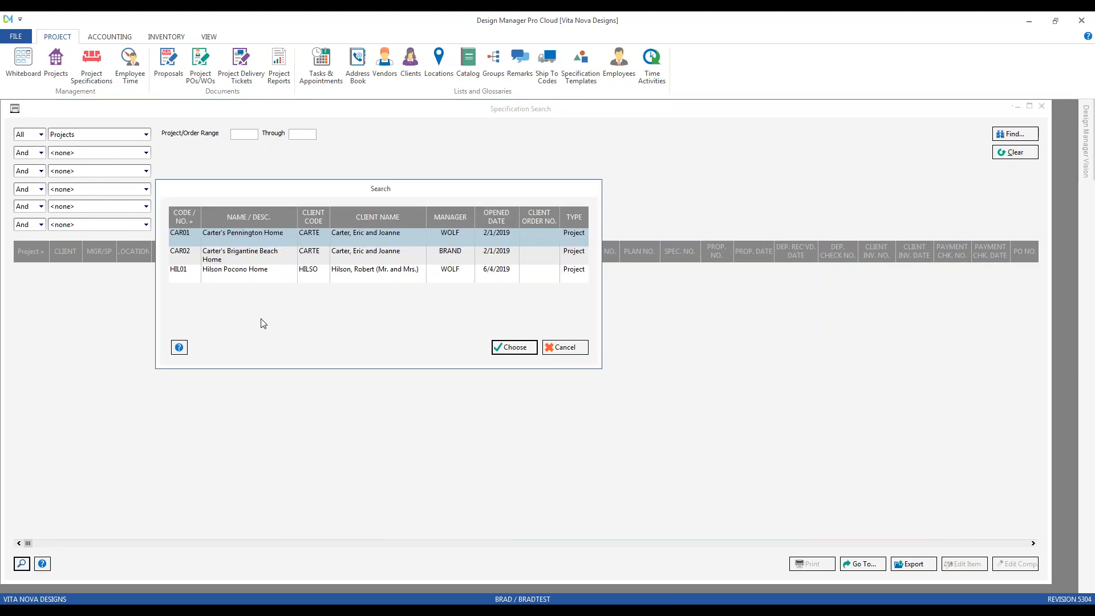
double_click(275, 237)
Add a second criterion joined with Or for the project range HIL01 through HIL01, and run the search.
click(41, 152)
click(24, 176)
click(145, 152)
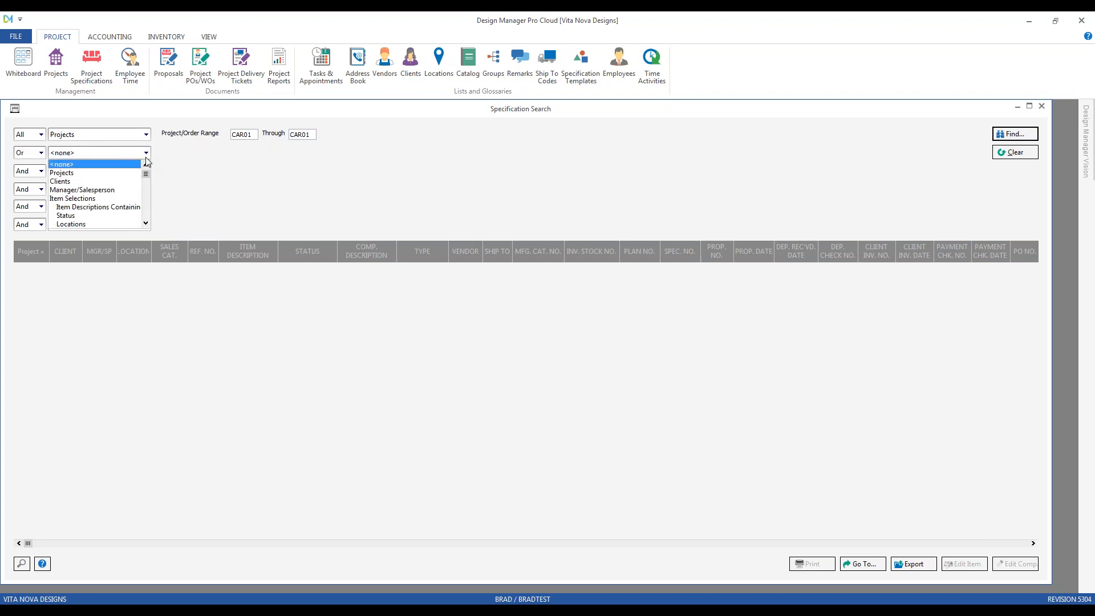
click(66, 170)
click(18, 568)
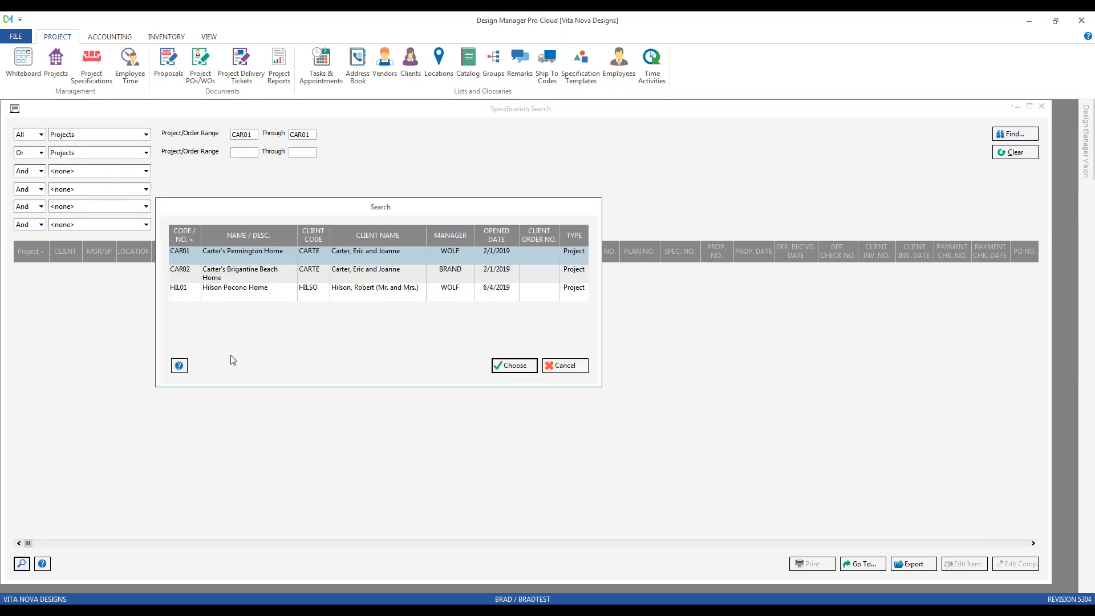
click(252, 291)
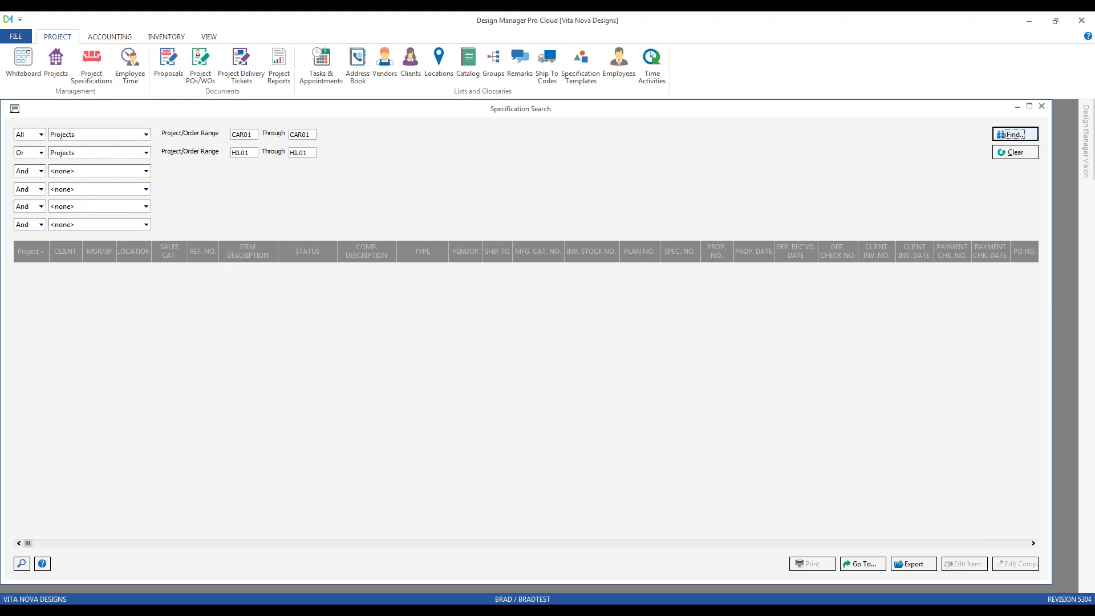
click(1030, 136)
Look through the CAR01 results, jump to the projects starting with H, and return to the start of the project-sorted list.
scroll(140, 291, down, 5)
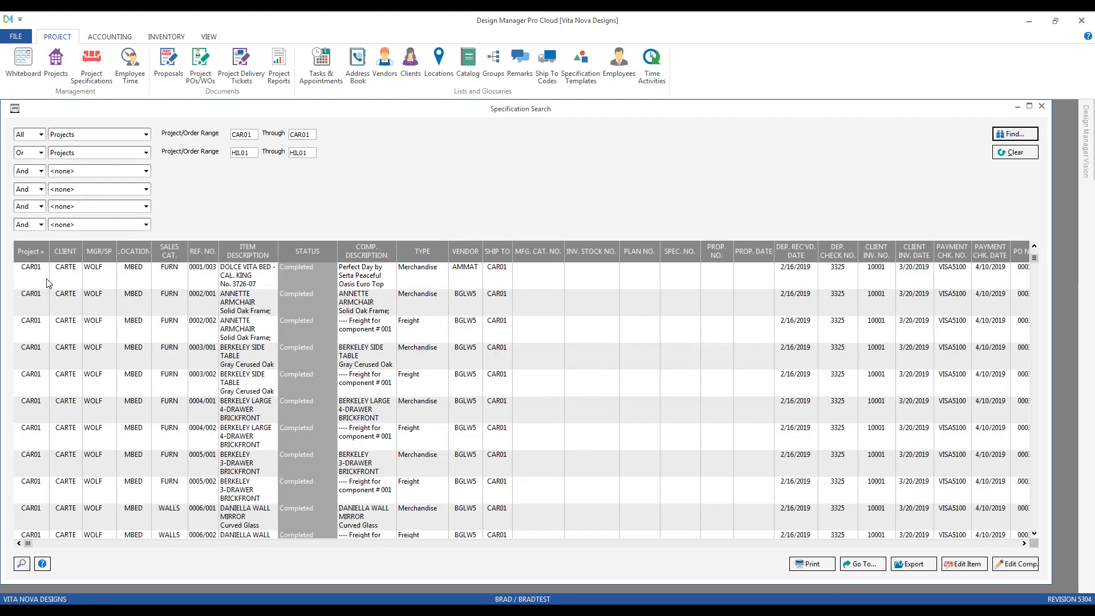
scroll(40, 321, down, 10)
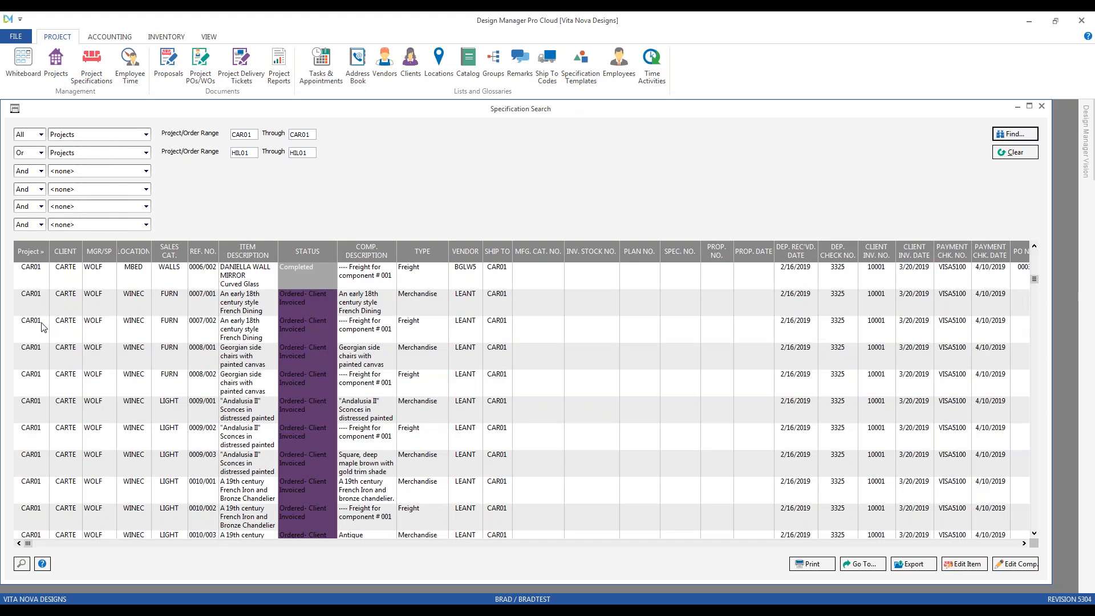
scroll(43, 325, down, 15)
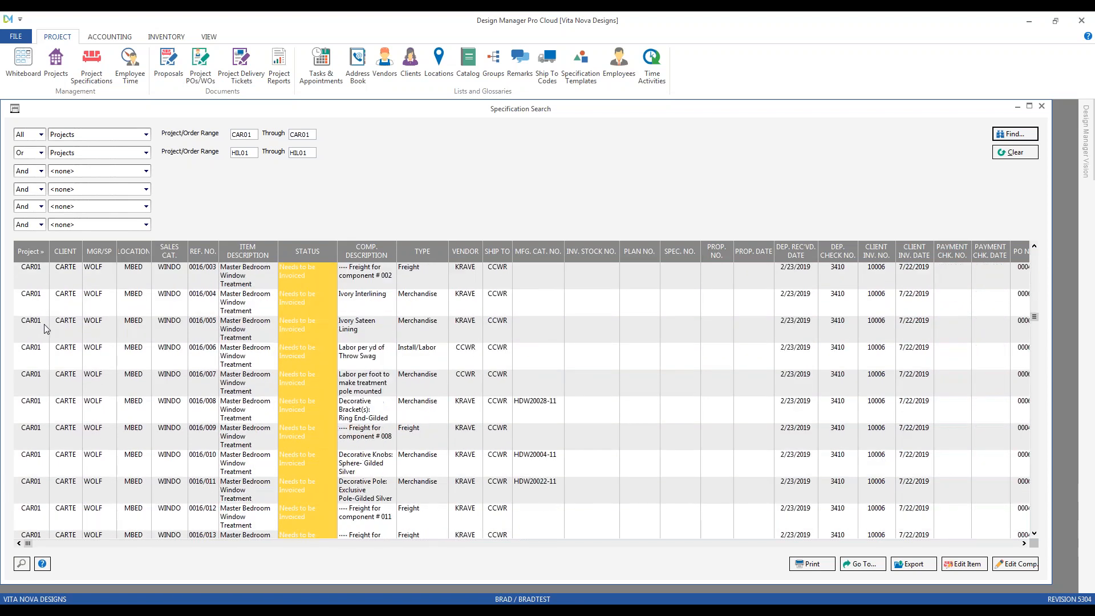
scroll(47, 330, down, 3)
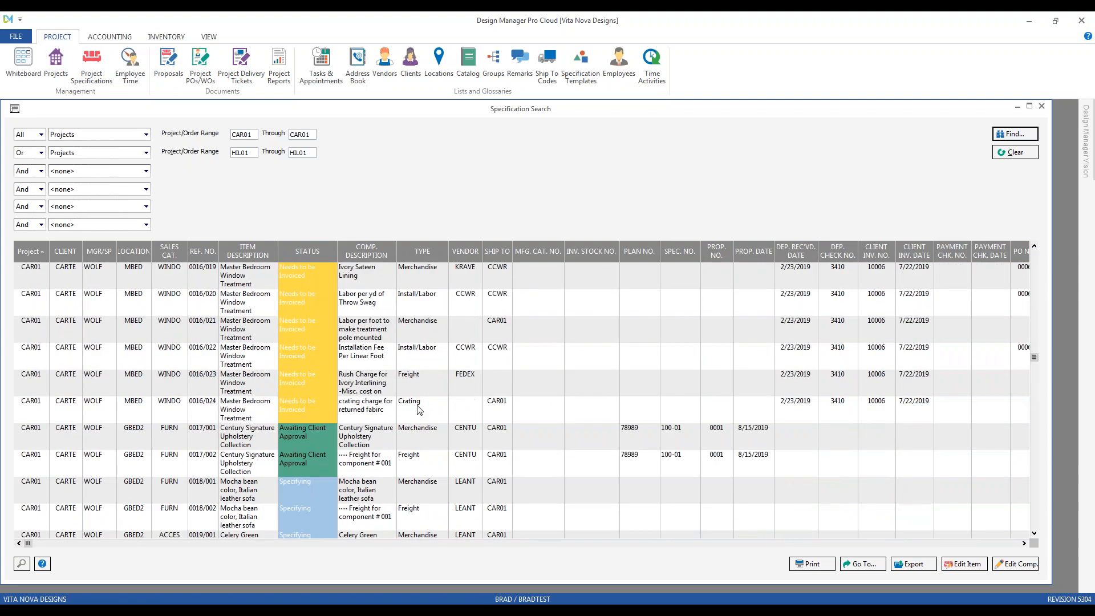
text(H)
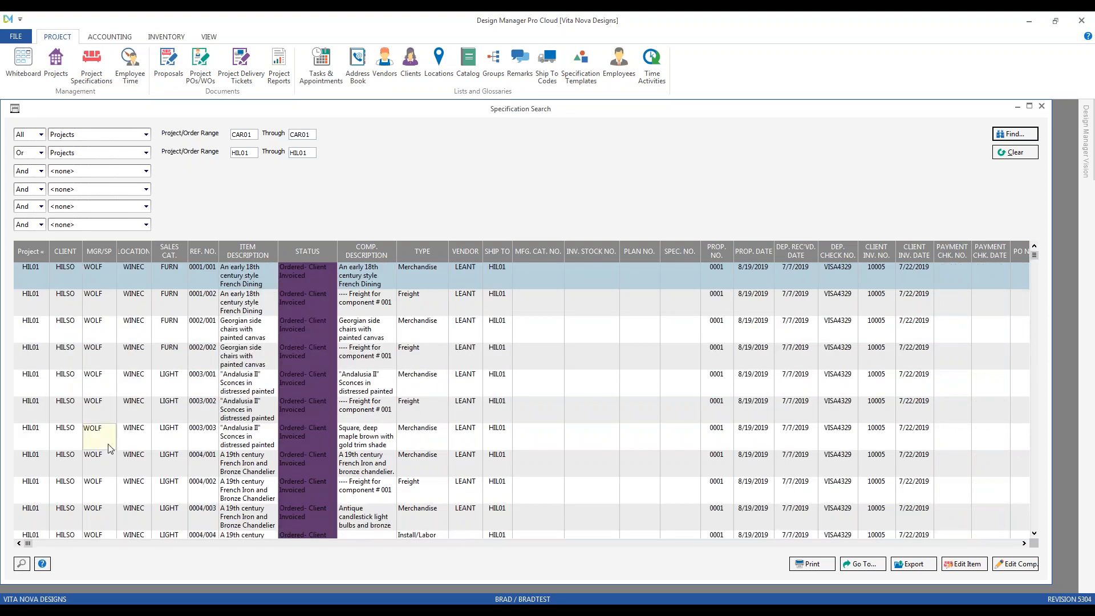
click(42, 251)
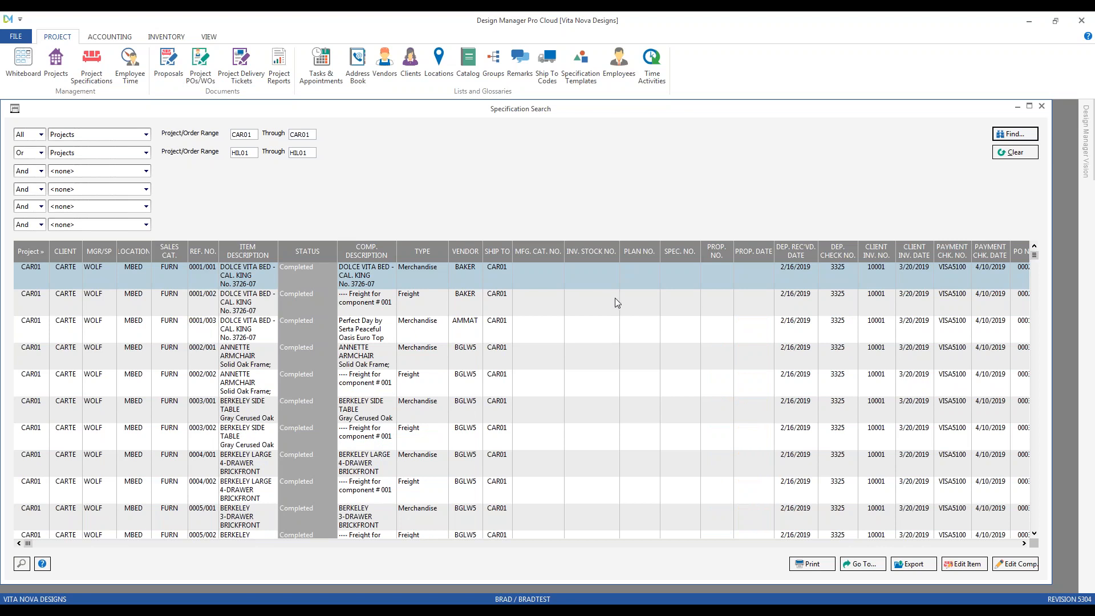
Sort the results by vendor, open window treatment item 0029 from a component without a vendor, and close it without changes.
click(472, 252)
click(467, 301)
key(Down)
key(Down)
key(Down)
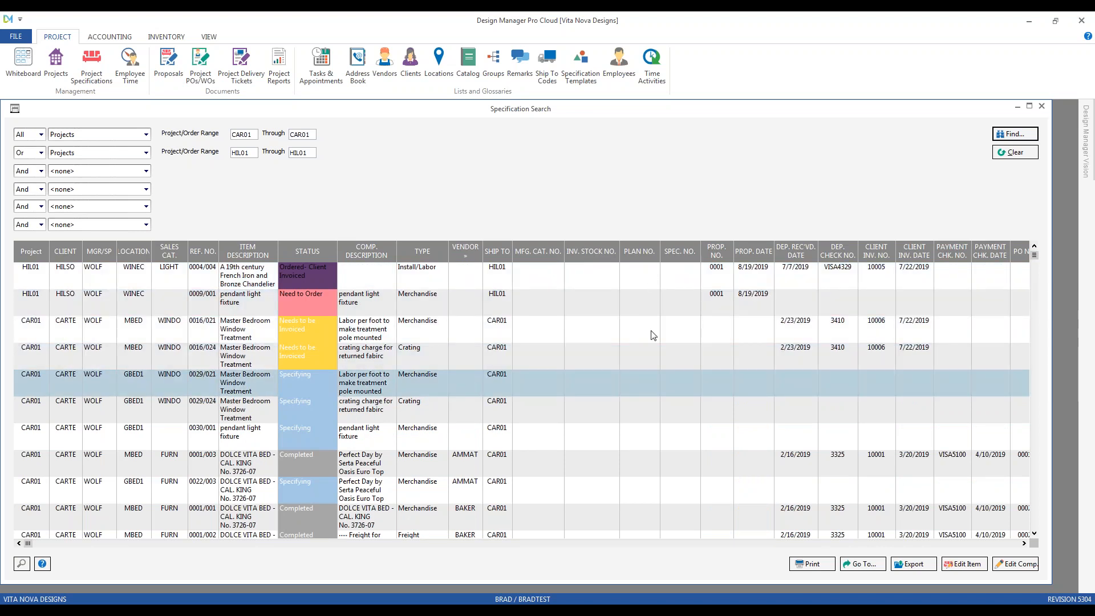
double_click(396, 385)
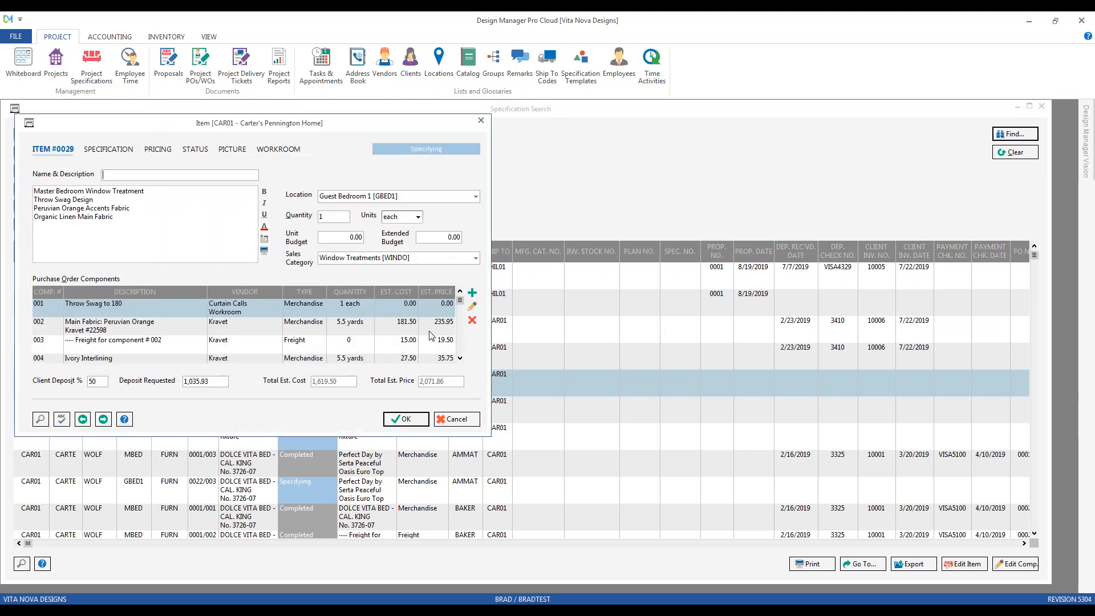
click(459, 420)
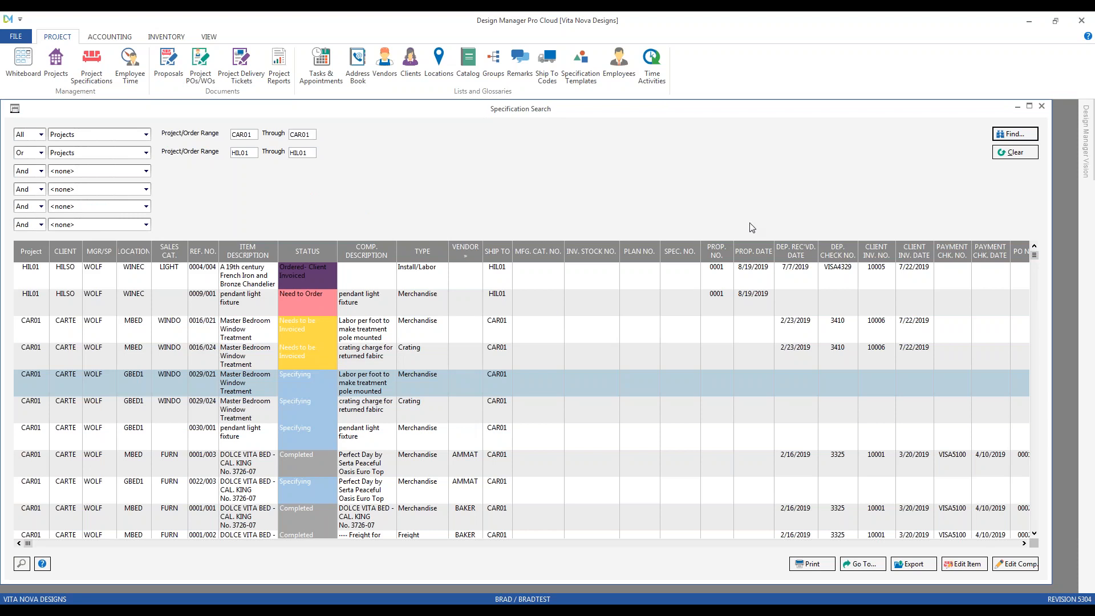
Sort the results by proposal number and examine the columns across to the item estimate, deposit and actual amounts.
scroll(640, 405, down, 4)
scroll(608, 405, down, 4)
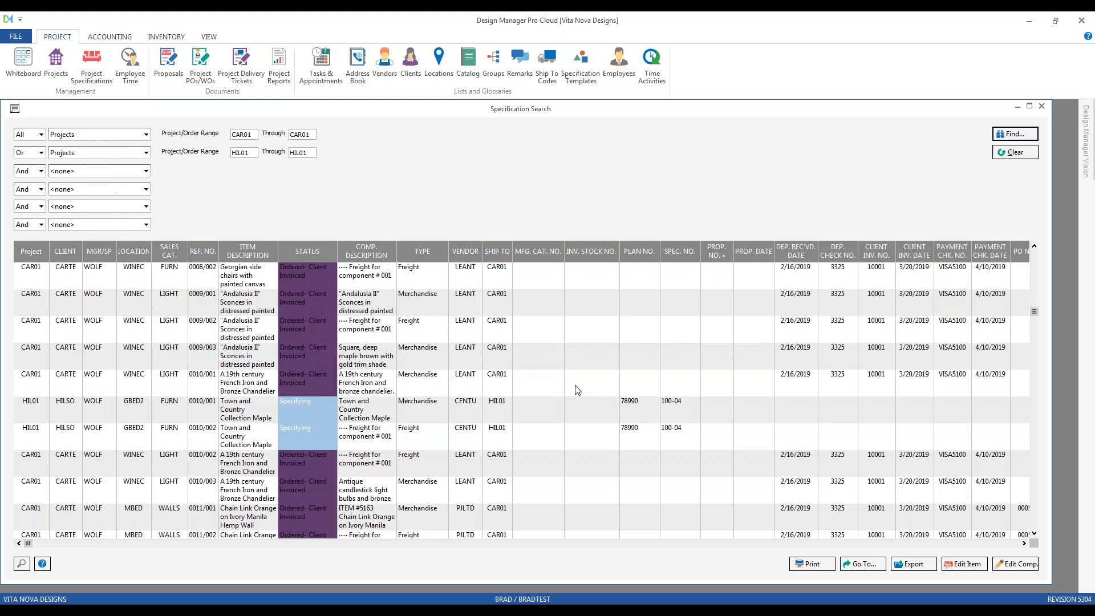
click(1023, 543)
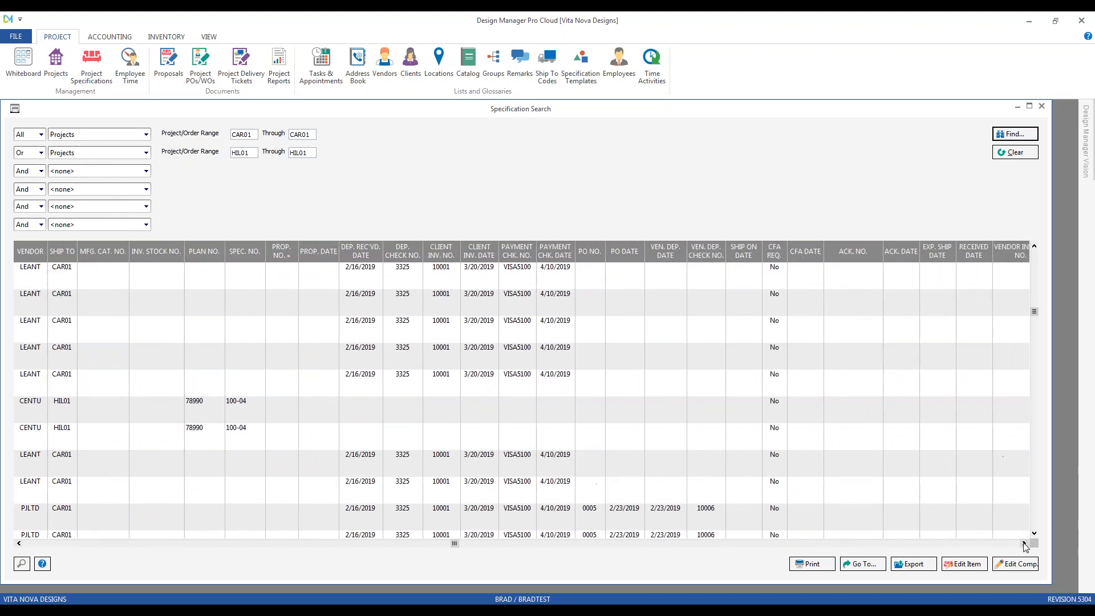
click(1023, 543)
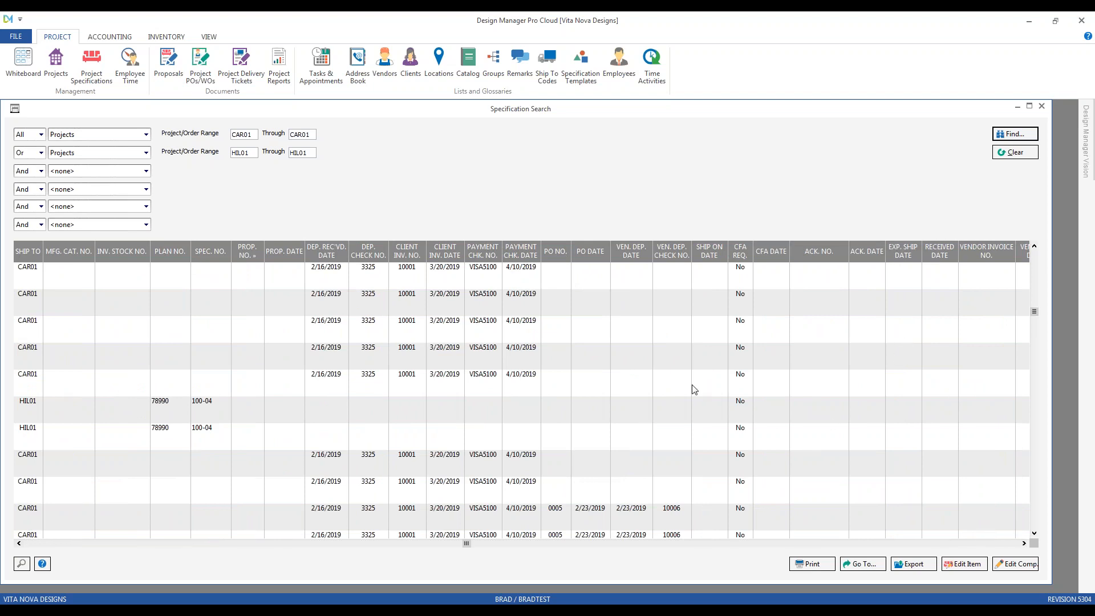
click(36, 544)
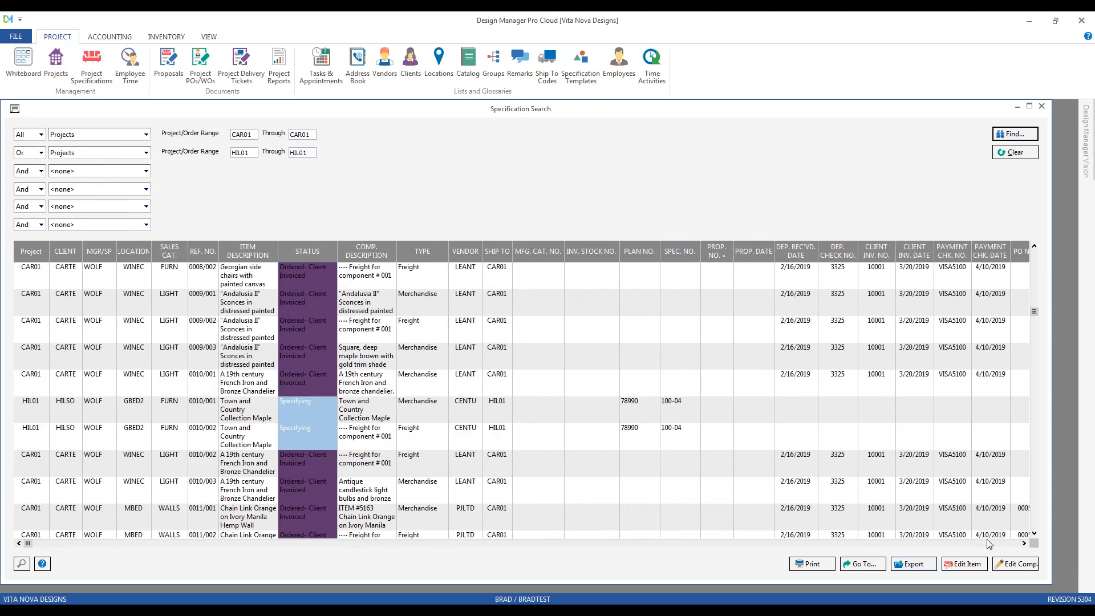
click(988, 544)
click(985, 546)
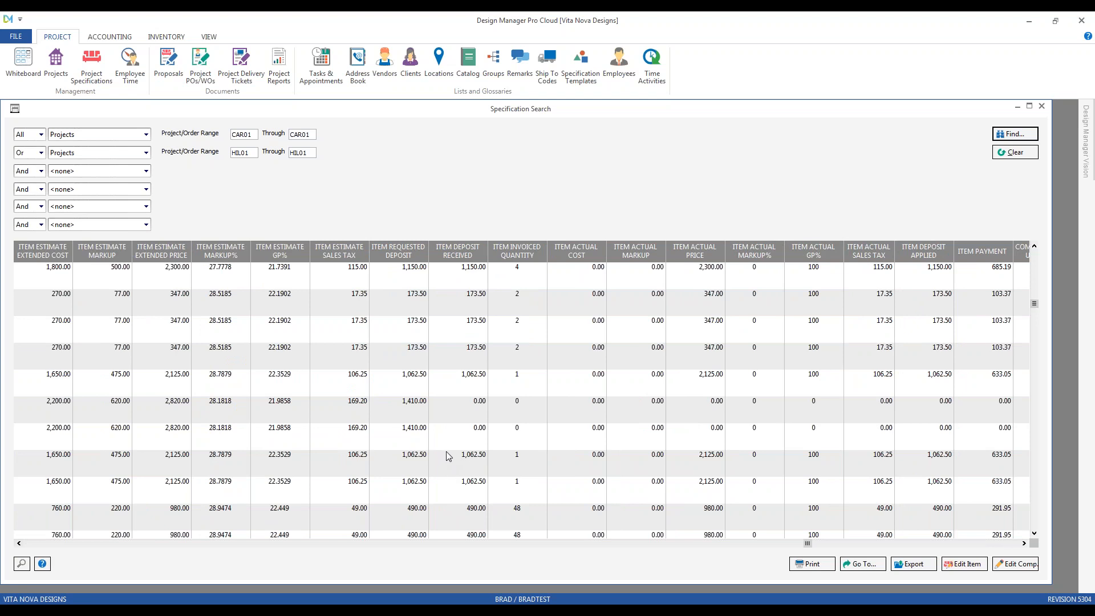
click(283, 382)
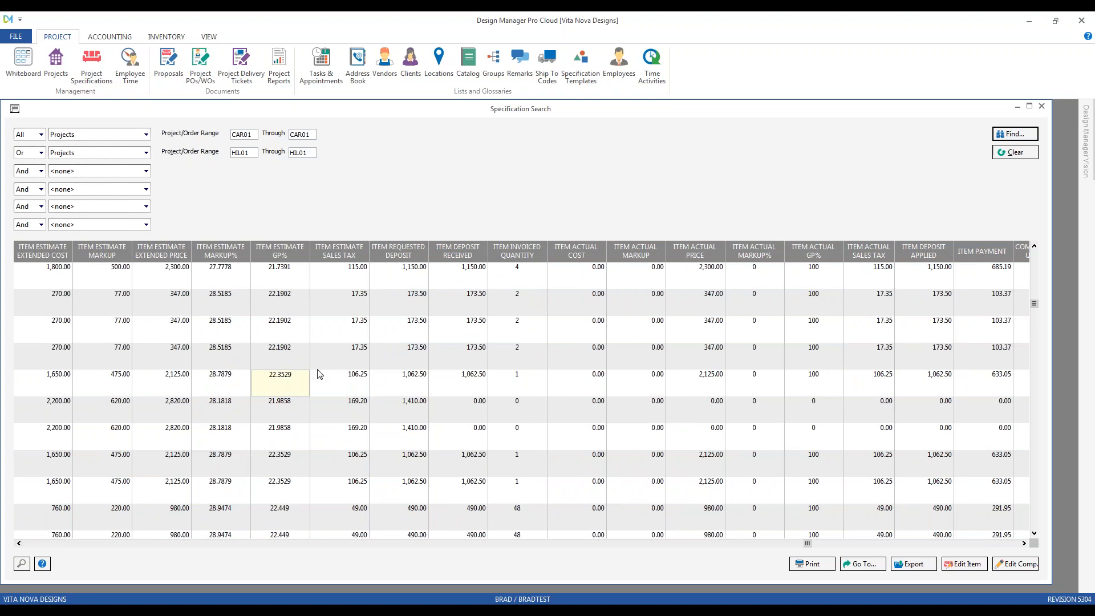